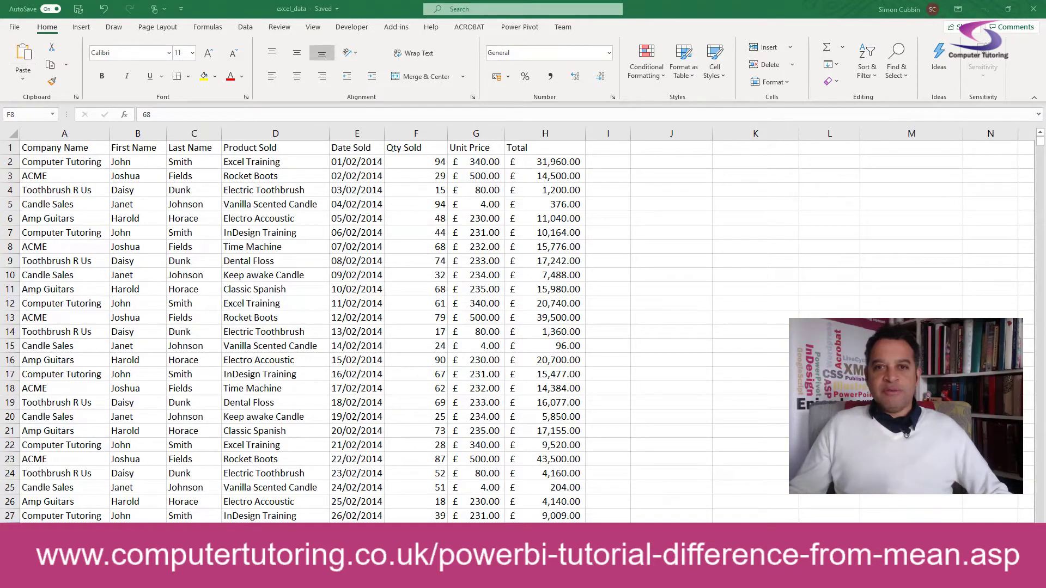
# Step: Enter the heading "Company name" in cell K1
pyautogui.click(755, 147)
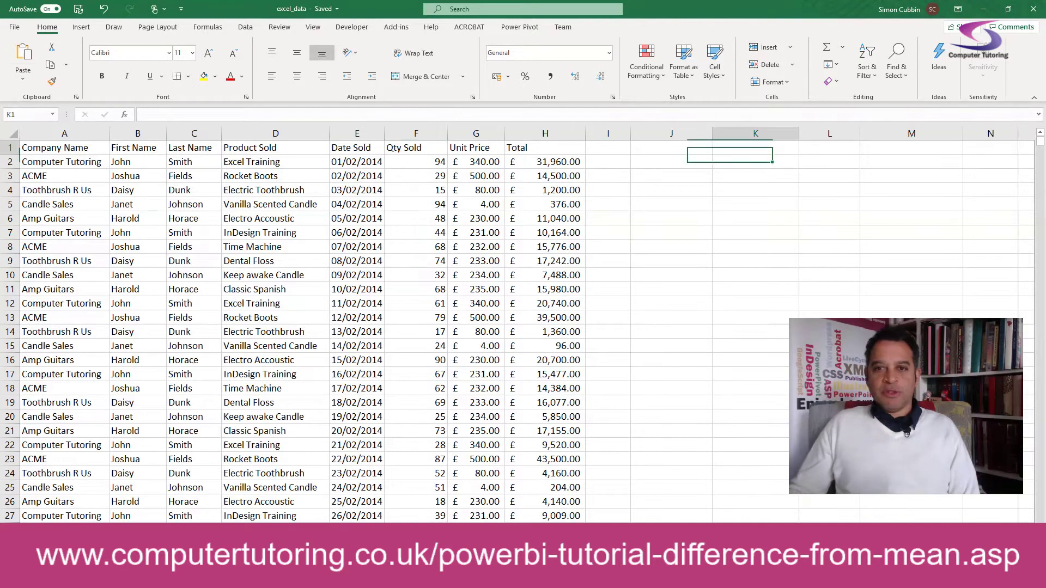
pyautogui.write('Company name')
pyautogui.press('Return')
pyautogui.write('=un')
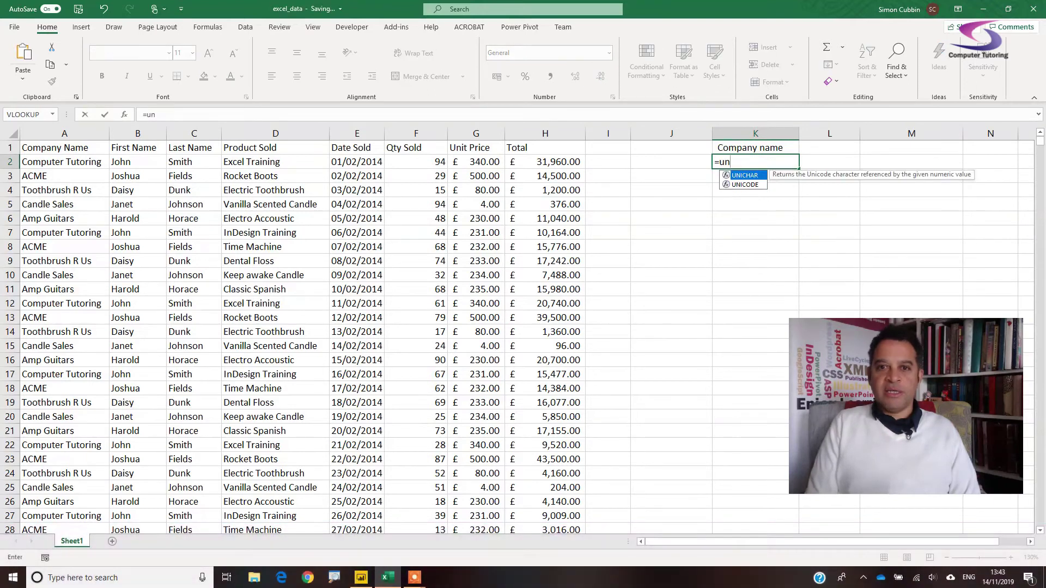
pyautogui.press('BackSpace')
pyautogui.press('BackSpace')
pyautogui.press('BackSpace')
pyautogui.press('Escape')
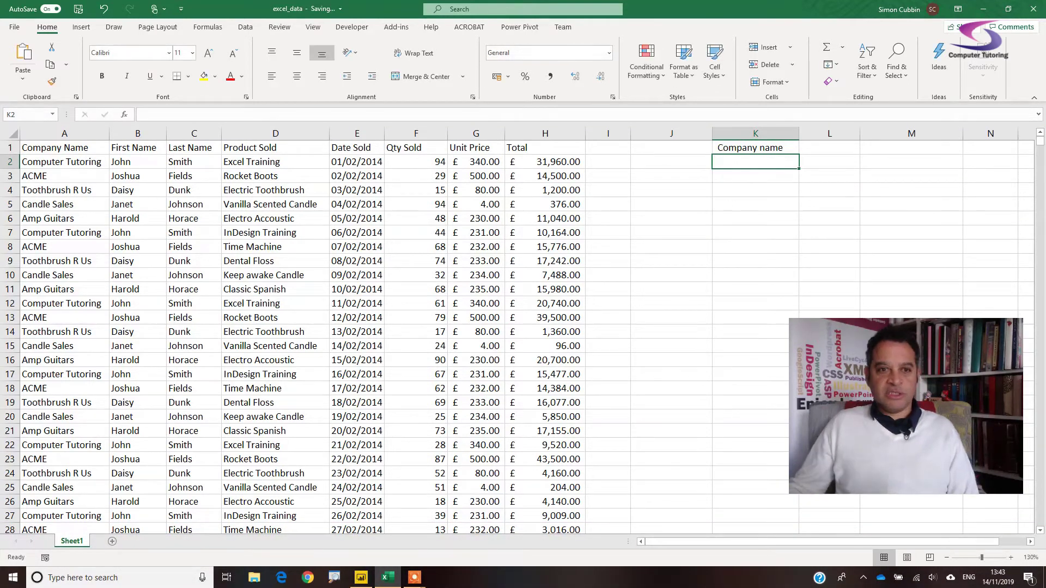
# Step: Copy the five company names from A2:A6 into the cells starting at K2
pyautogui.moveTo(60, 162); pyautogui.dragTo(60, 218)
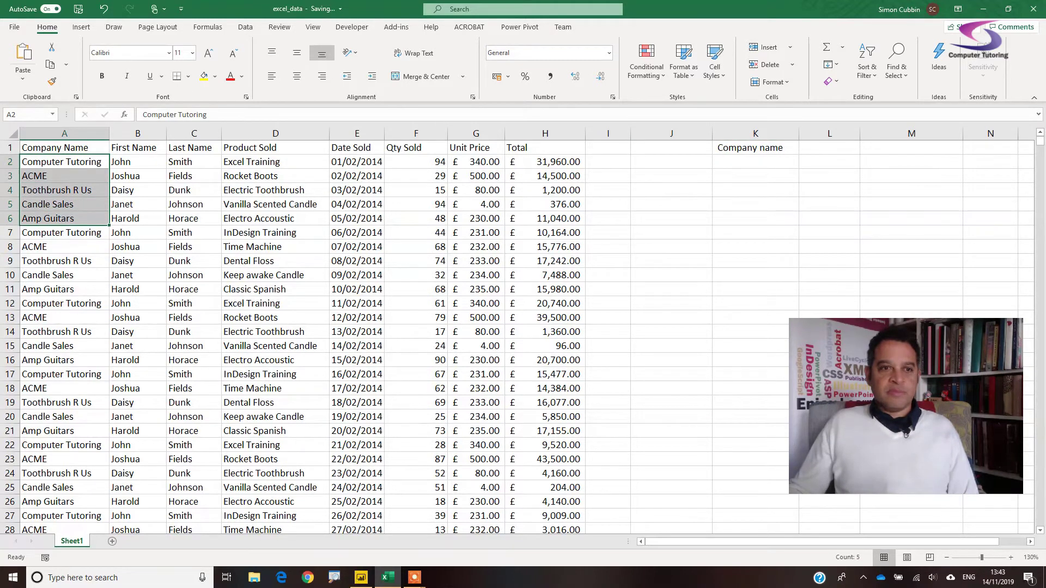
pyautogui.hotkey('ctrl', 'c')
pyautogui.click(755, 162)
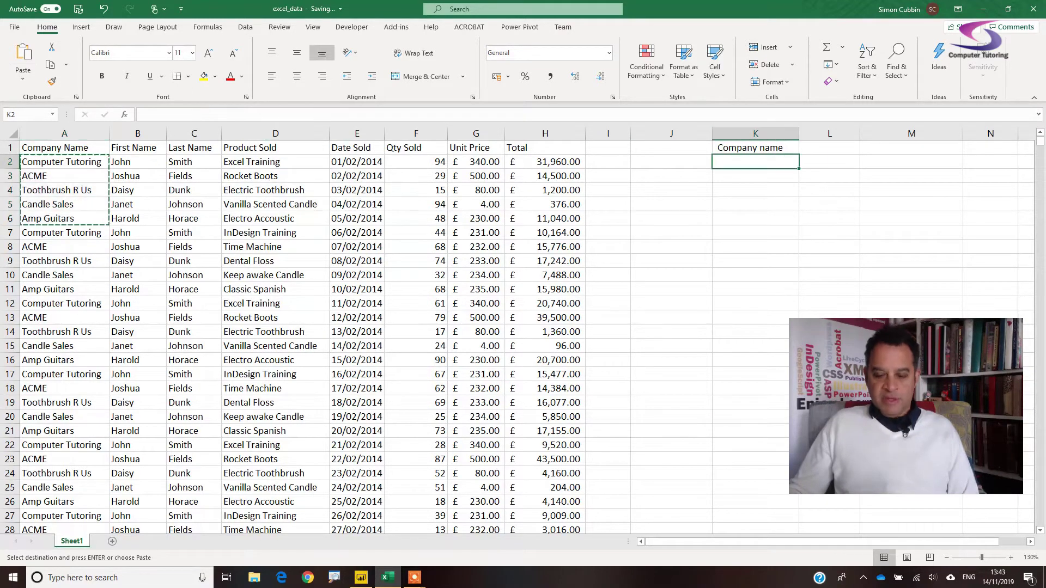
pyautogui.hotkey('ctrl', 'v')
# Step: Enter the heading "Mean" in cell L1
pyautogui.click(830, 147)
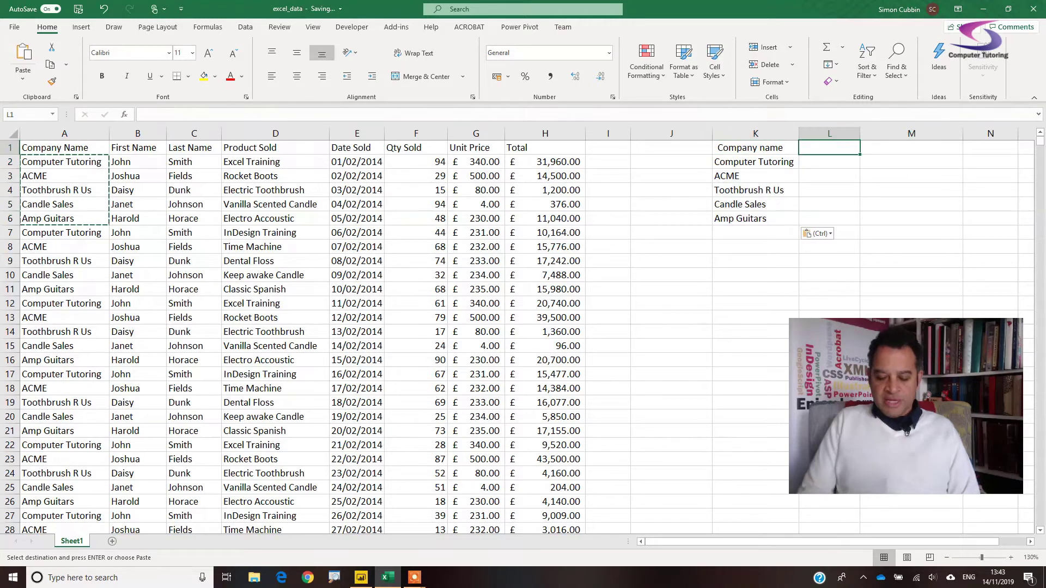
pyautogui.write('Mean')
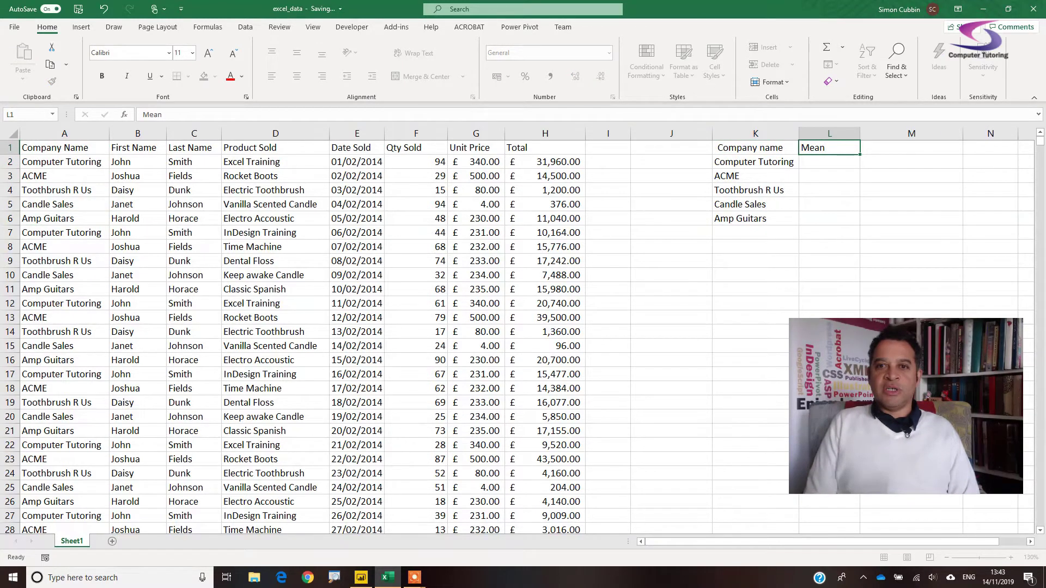
pyautogui.press('Return')
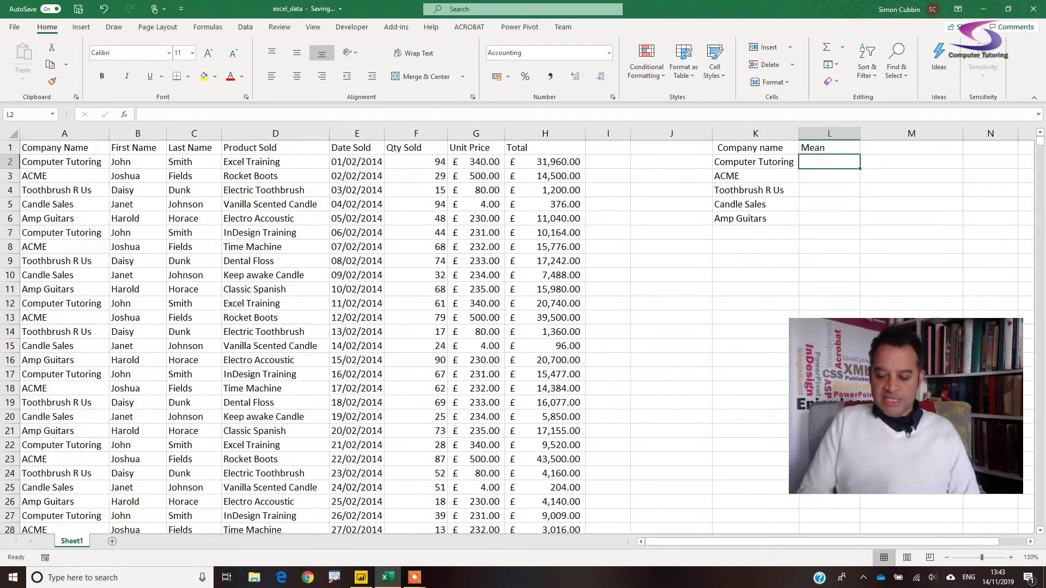
# Step: Calculate the overall average of the Total column in L2 with =AVERAGE(H:H) and fill it down to L6
pyautogui.write('=average(')
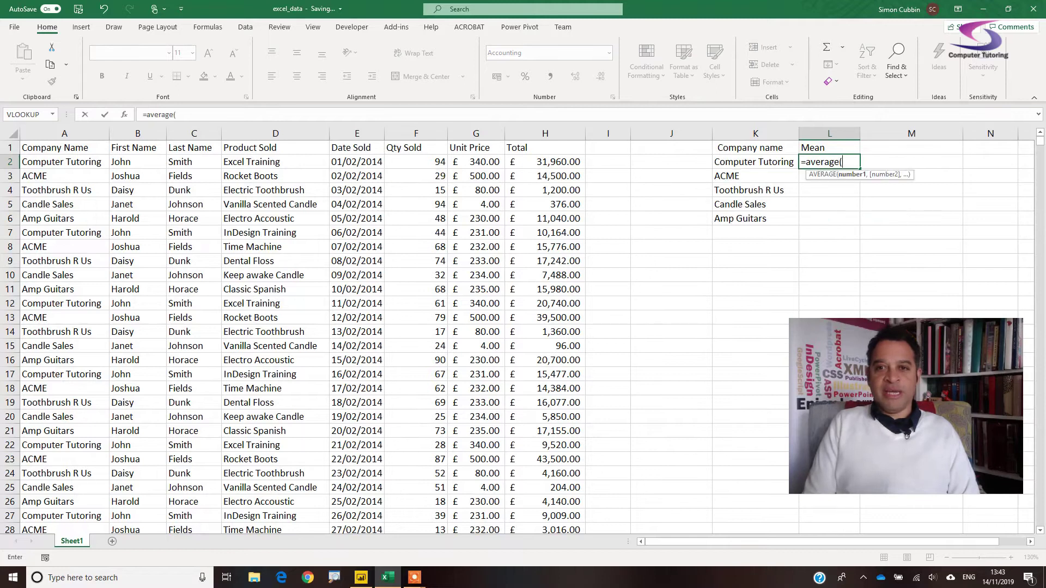
pyautogui.click(545, 133)
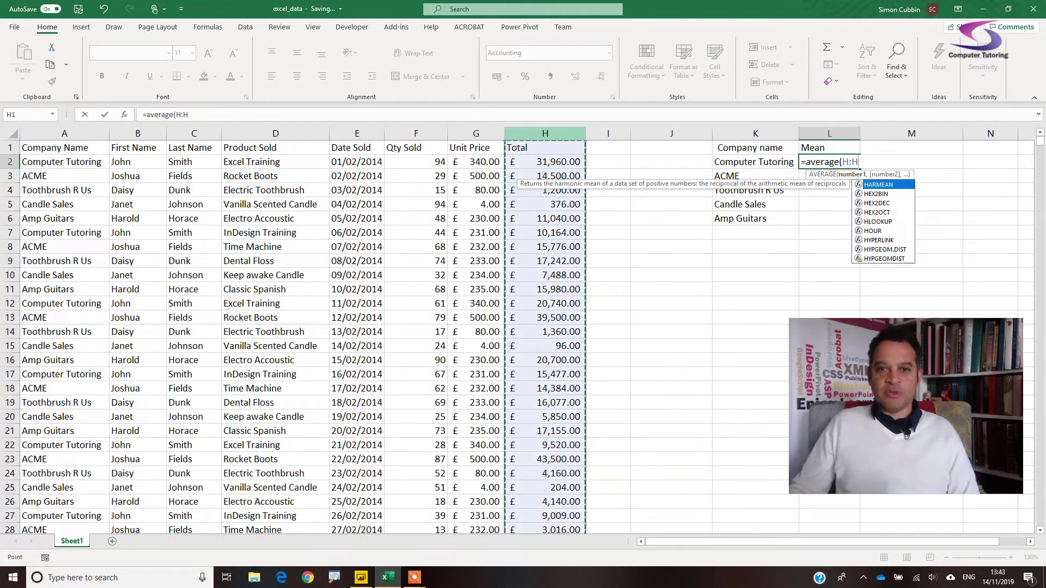
pyautogui.write(')')
pyautogui.press('Return')
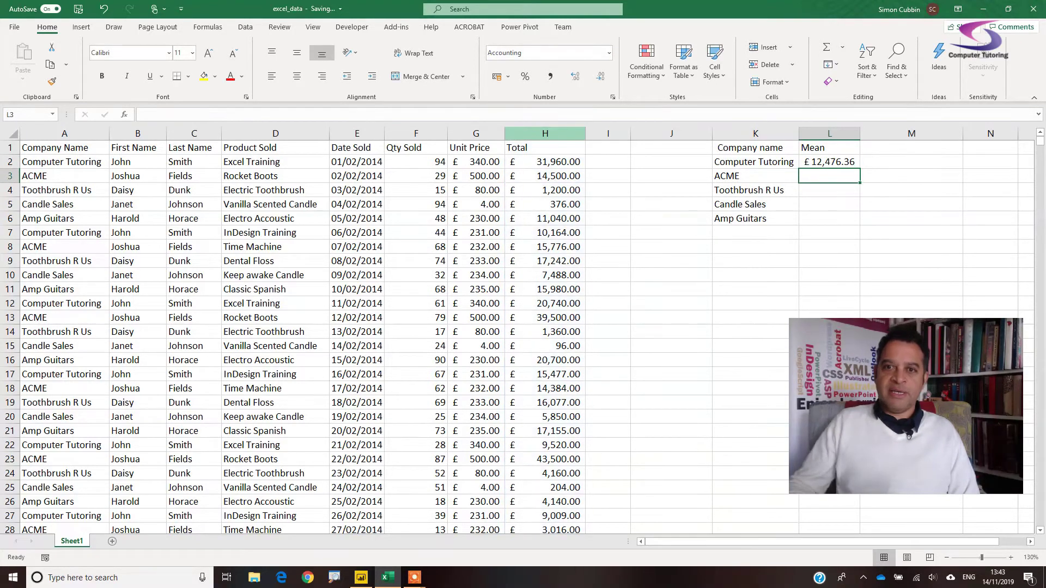
pyautogui.click(829, 162)
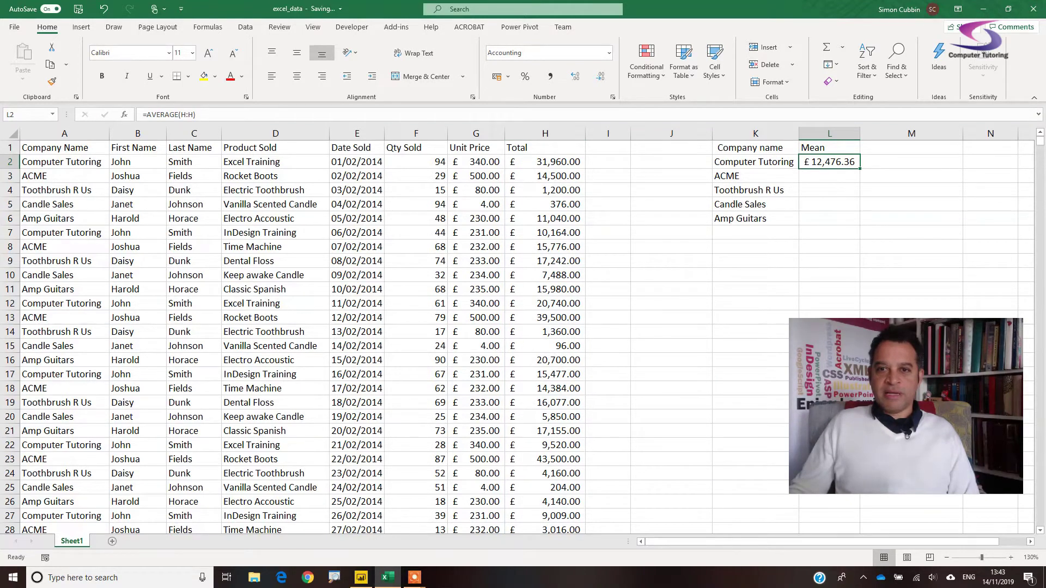
pyautogui.doubleClick(859, 168)
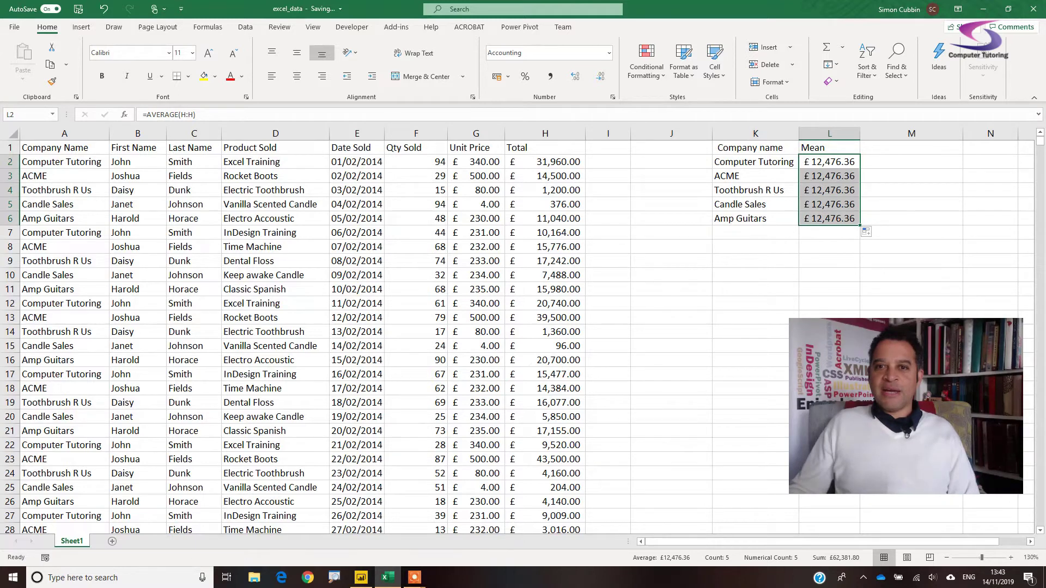
pyautogui.click(754, 161)
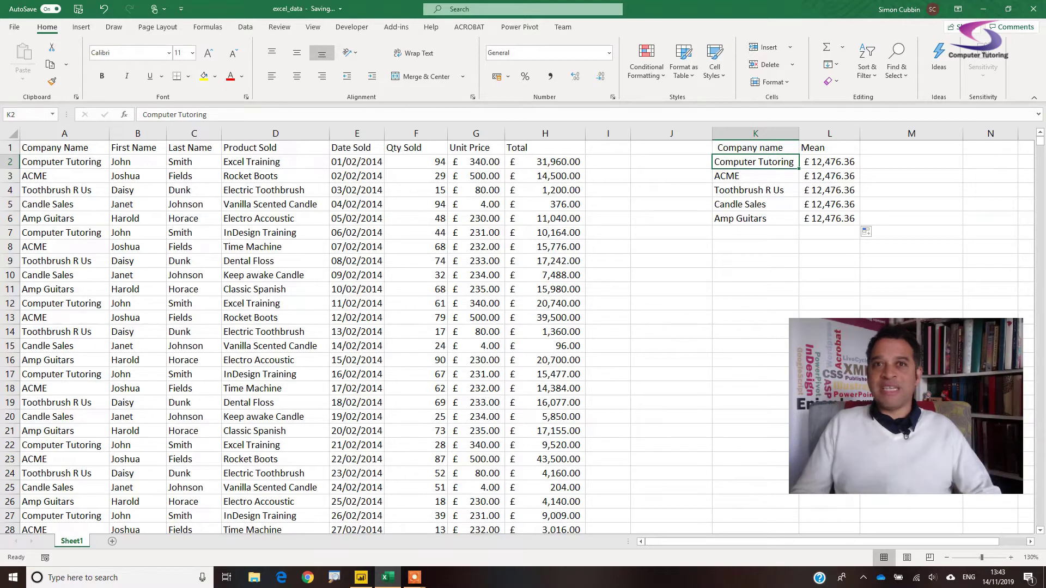
# Step: Enter the heading "AVERAGEIF" in cell M1
pyautogui.click(912, 147)
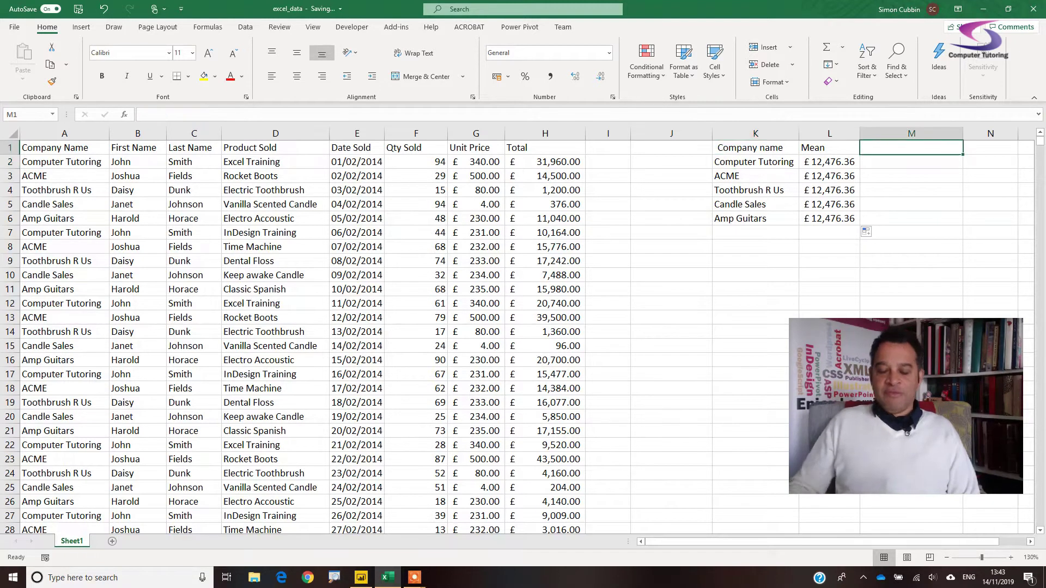
pyautogui.write('AVERAGEIF')
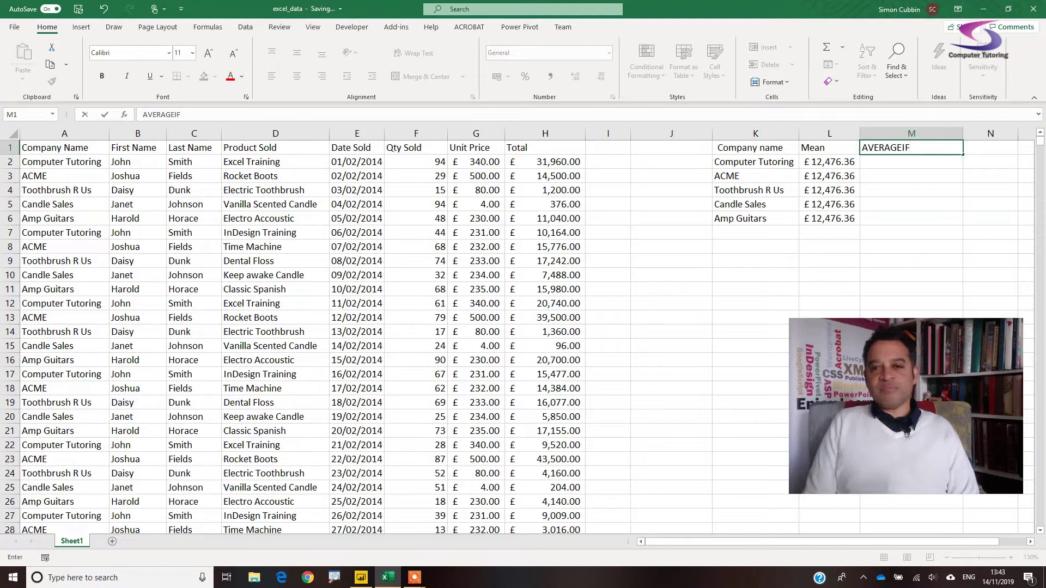
pyautogui.press('Return')
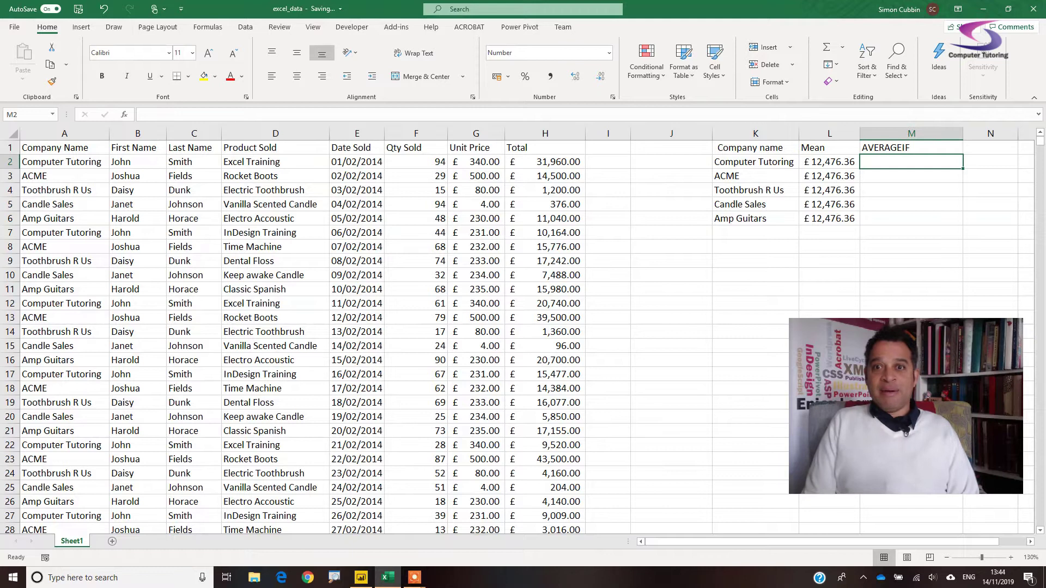
# Step: Calculate the average total for the company in K2 by entering =AVERAGEIF(A:A,K2,H:H) in cell M2
pyautogui.write('=')
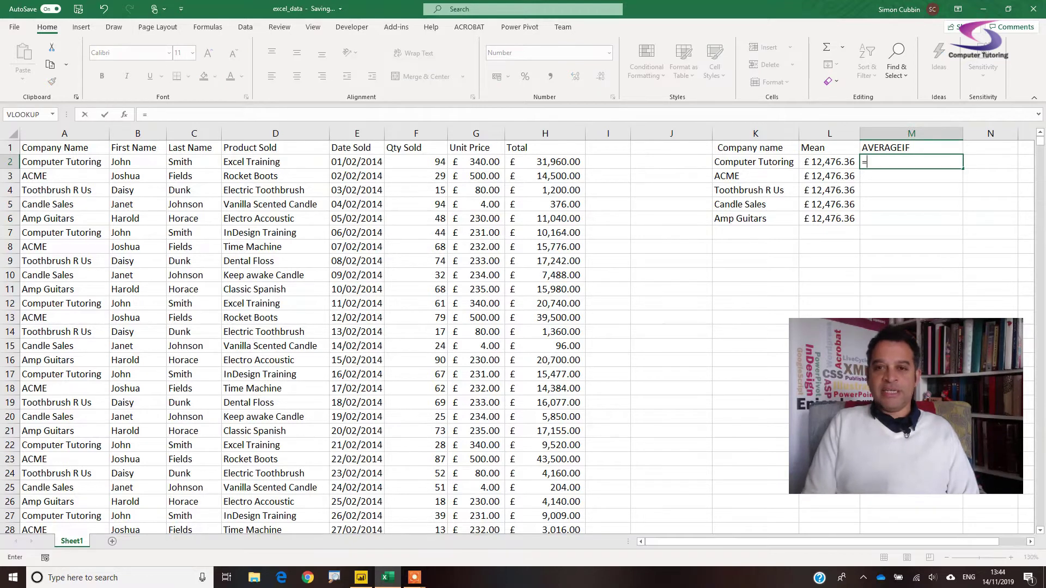
pyautogui.write('AVERAGEF')
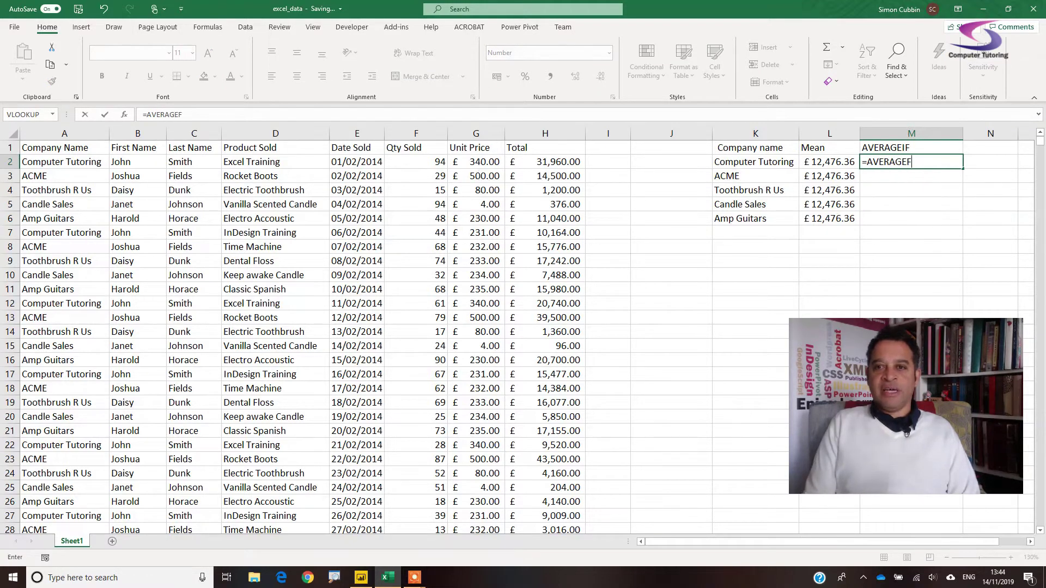
pyautogui.press('BackSpace')
pyautogui.write('IF(')
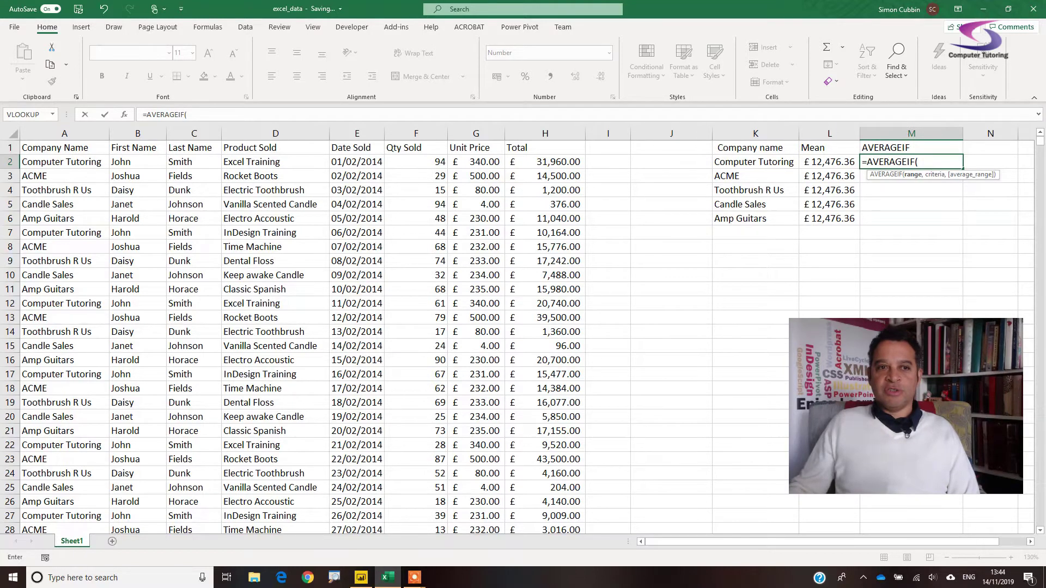
pyautogui.write('A:A,')
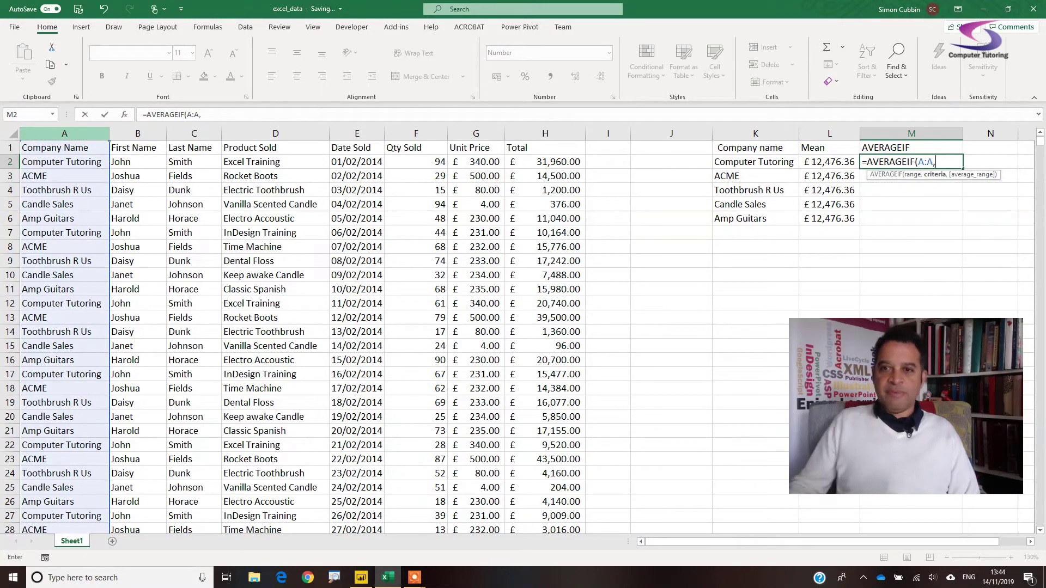
pyautogui.write('K2,')
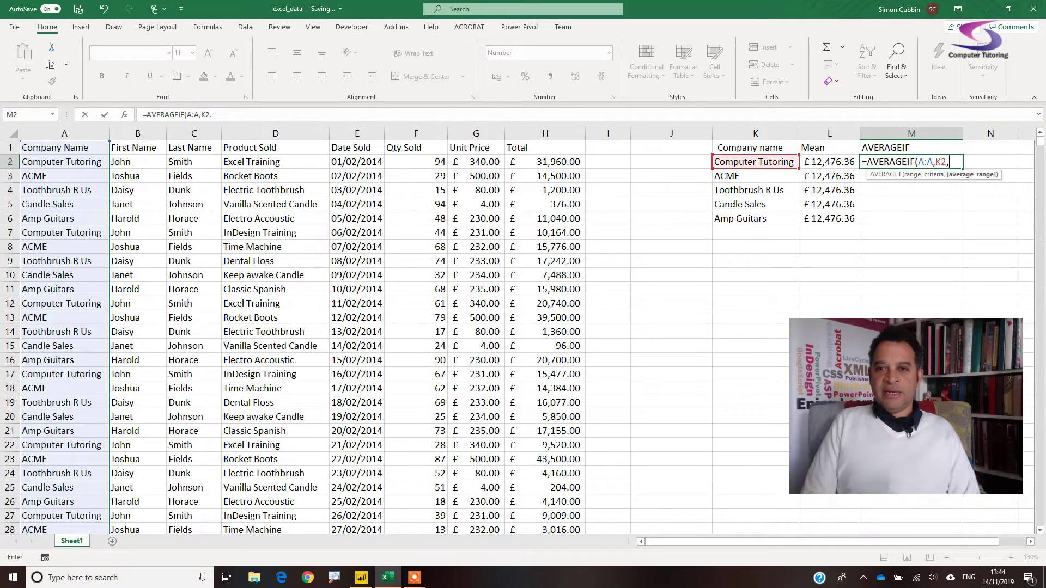
pyautogui.click(545, 133)
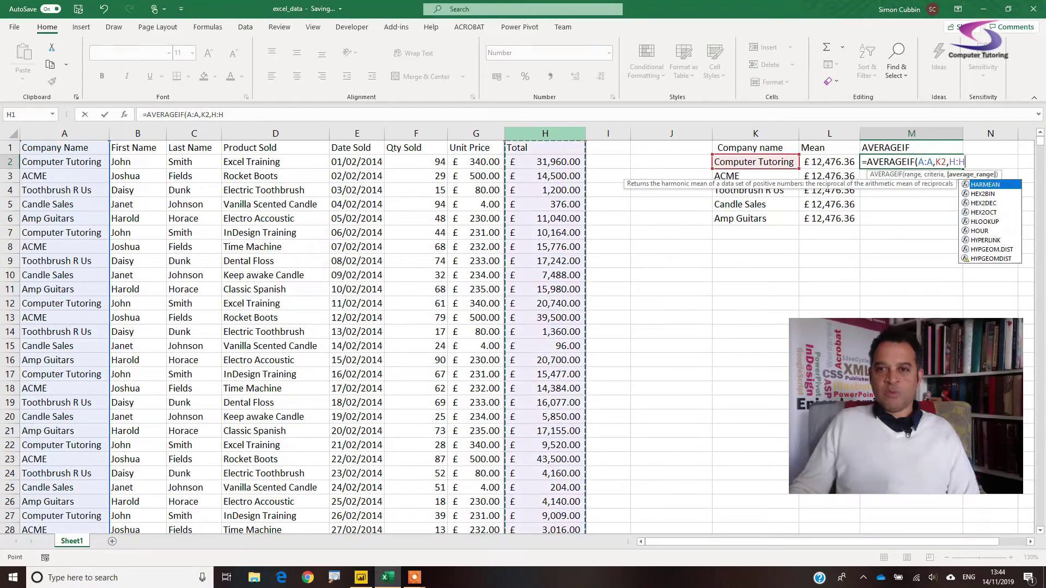
pyautogui.write(')')
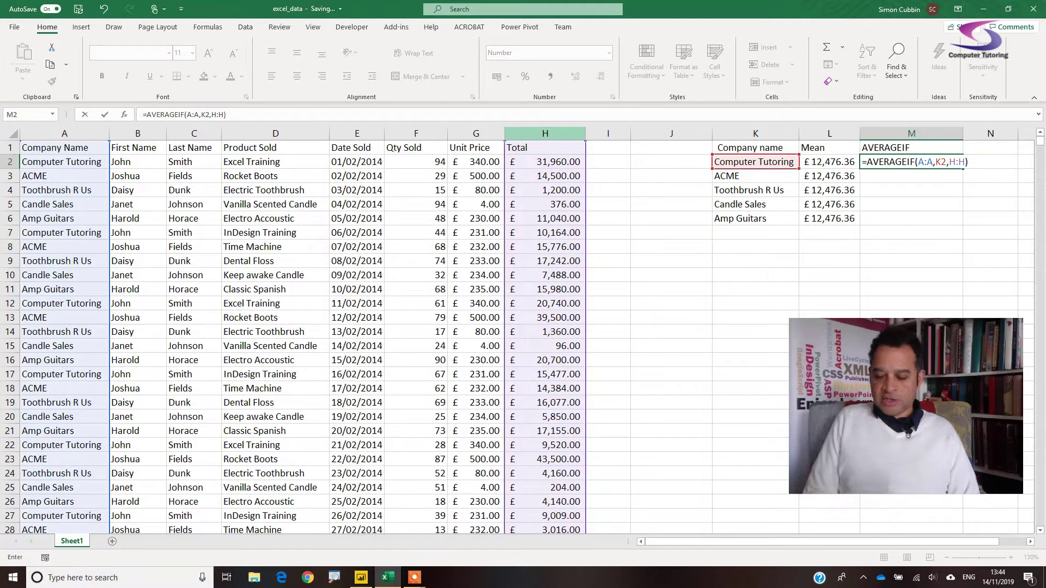
pyautogui.press('Return')
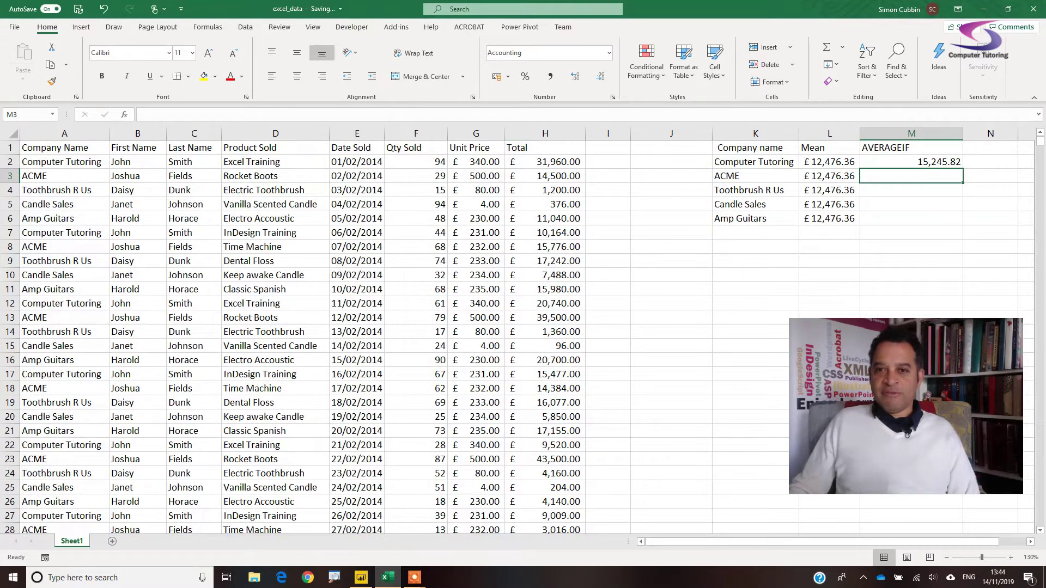
# Step: Narrow column M and enter the heading "Different" in cell N1
pyautogui.moveTo(963, 134); pyautogui.dragTo(927, 133)
pyautogui.click(954, 148)
pyautogui.write('Differe')
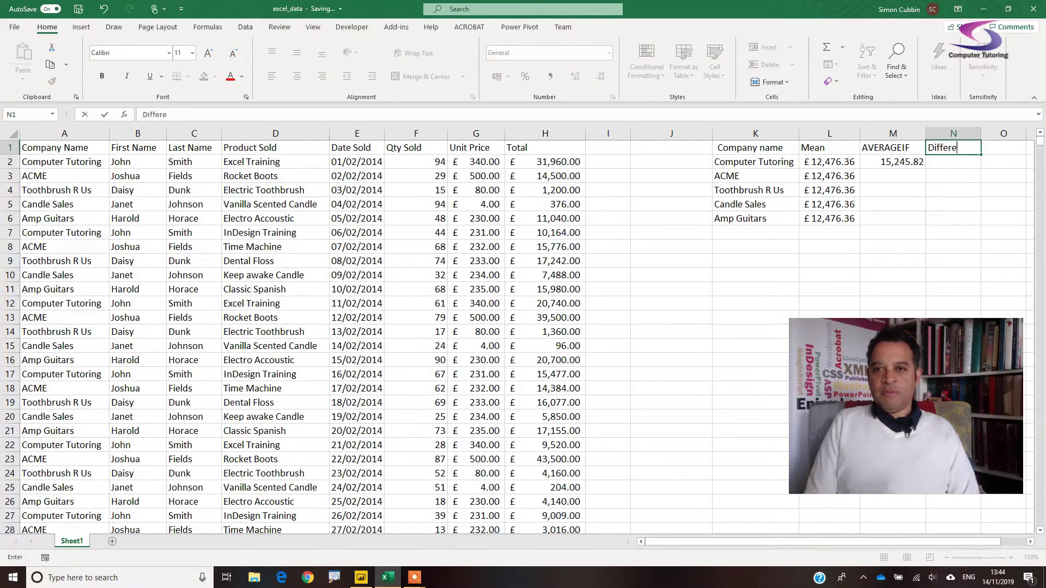
pyautogui.write('nt')
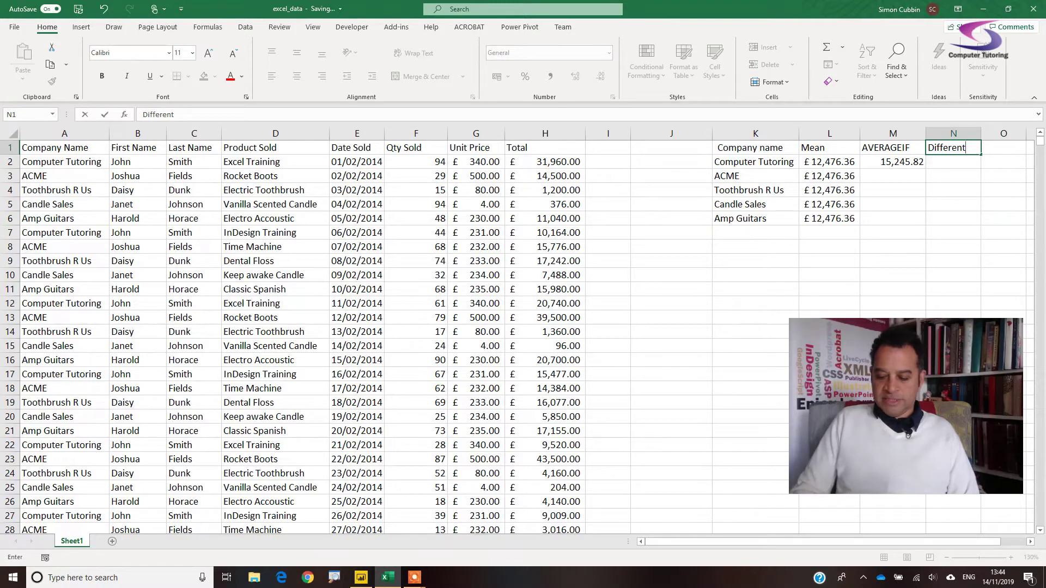
pyautogui.press('Return')
# Step: Subtract the mean from the company average by entering =M2-L2 in cell N2
pyautogui.write('=')
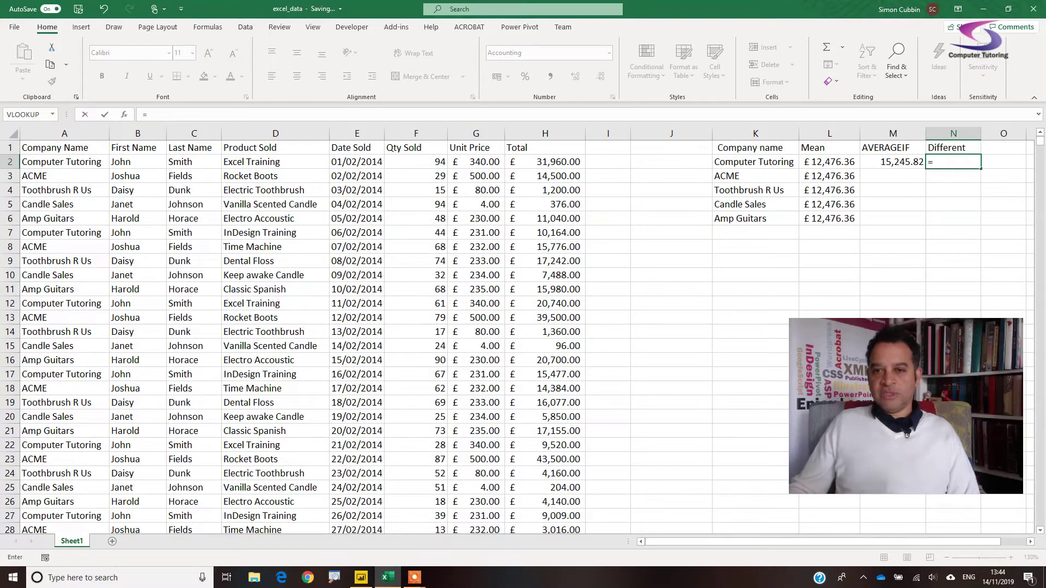
pyautogui.click(893, 162)
pyautogui.write('-')
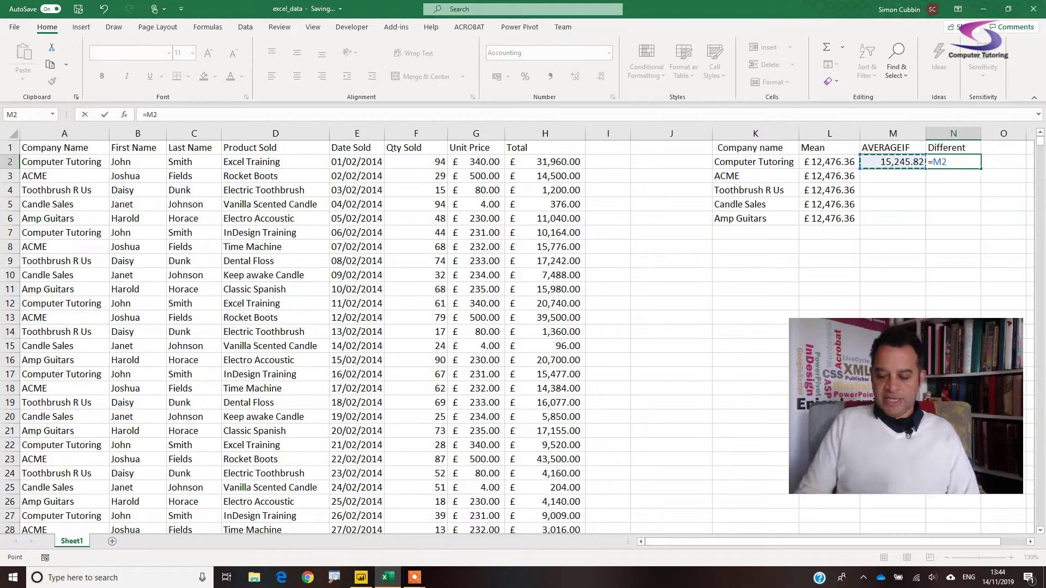
pyautogui.click(830, 162)
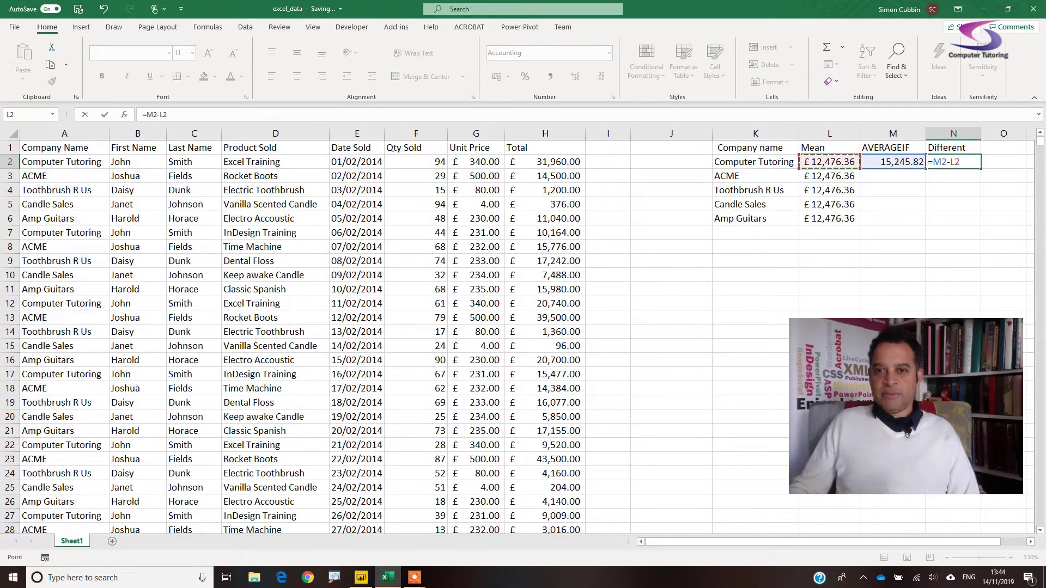
pyautogui.press('Return')
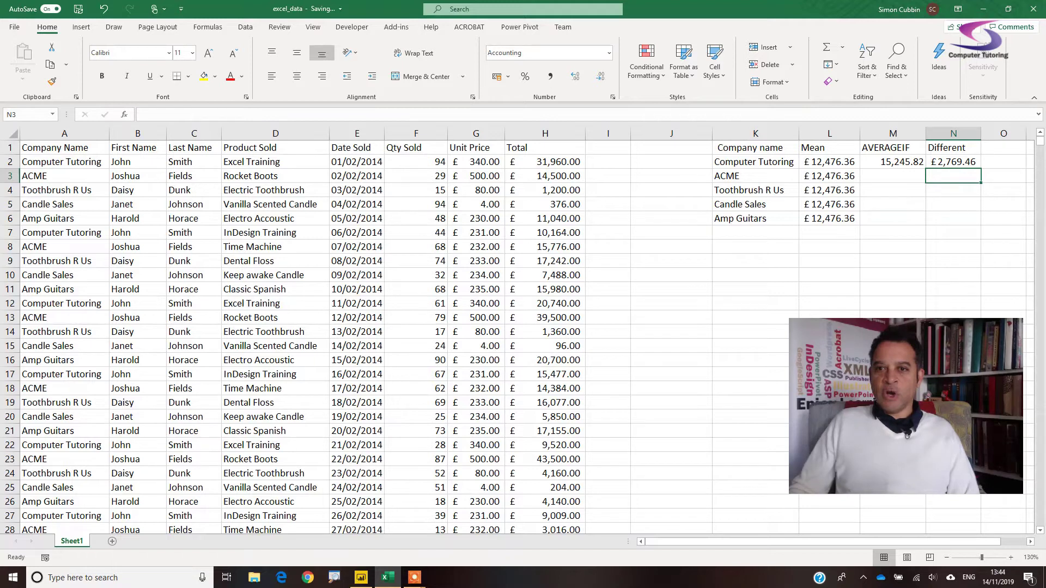
# Step: Fill the formulas in M2:N2 down to row 6 and apply the pound accounting format to the range
pyautogui.moveTo(894, 162); pyautogui.dragTo(953, 162)
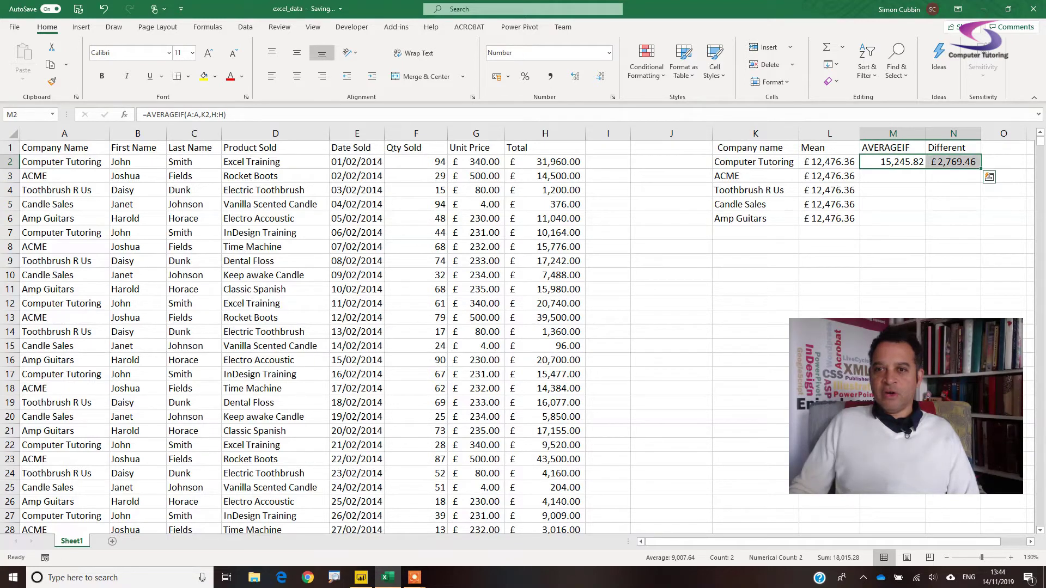
pyautogui.doubleClick(981, 168)
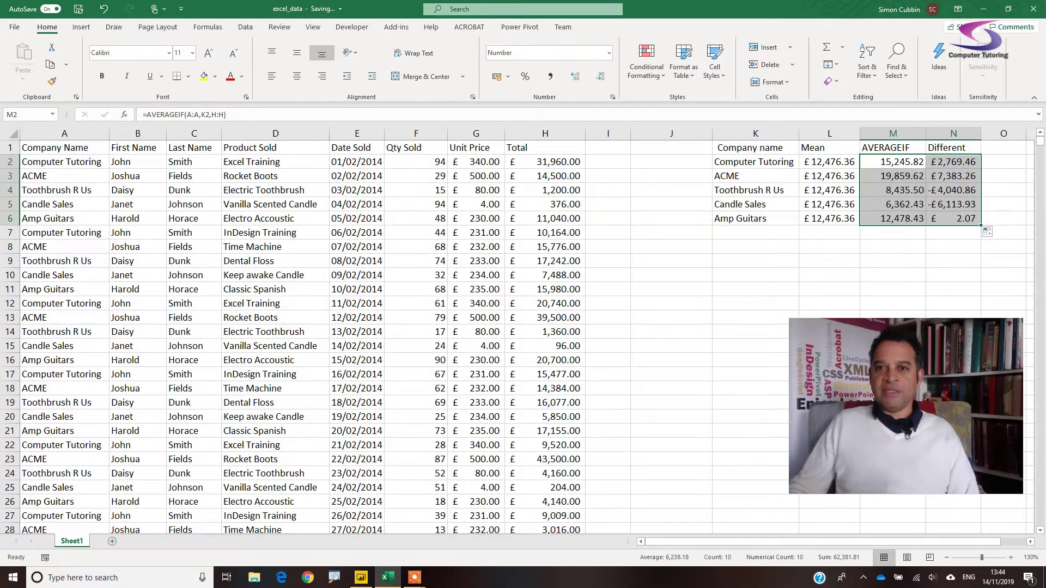
pyautogui.click(497, 76)
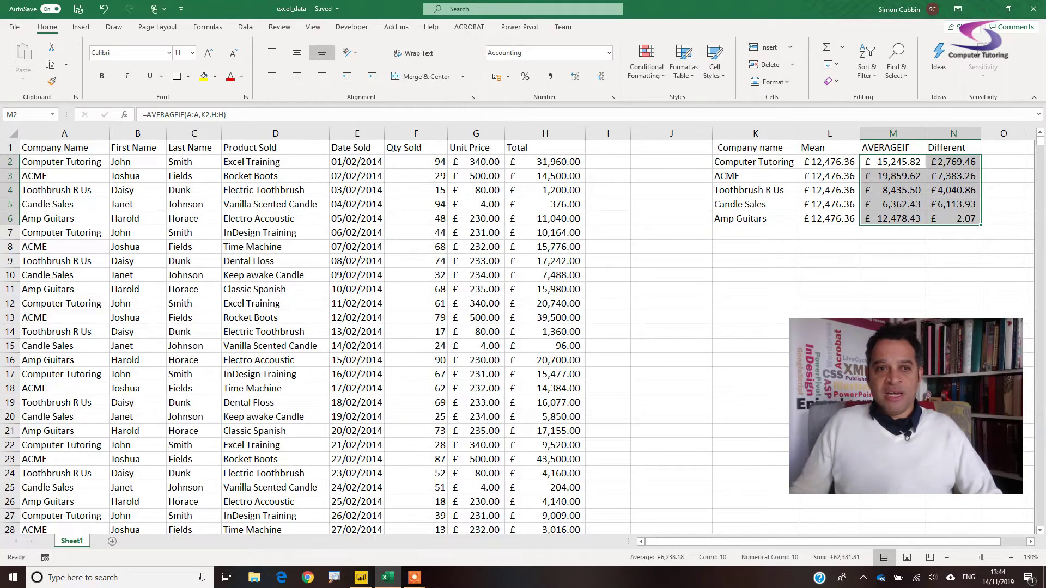
pyautogui.click(755, 161)
pyautogui.click(755, 176)
pyautogui.click(755, 190)
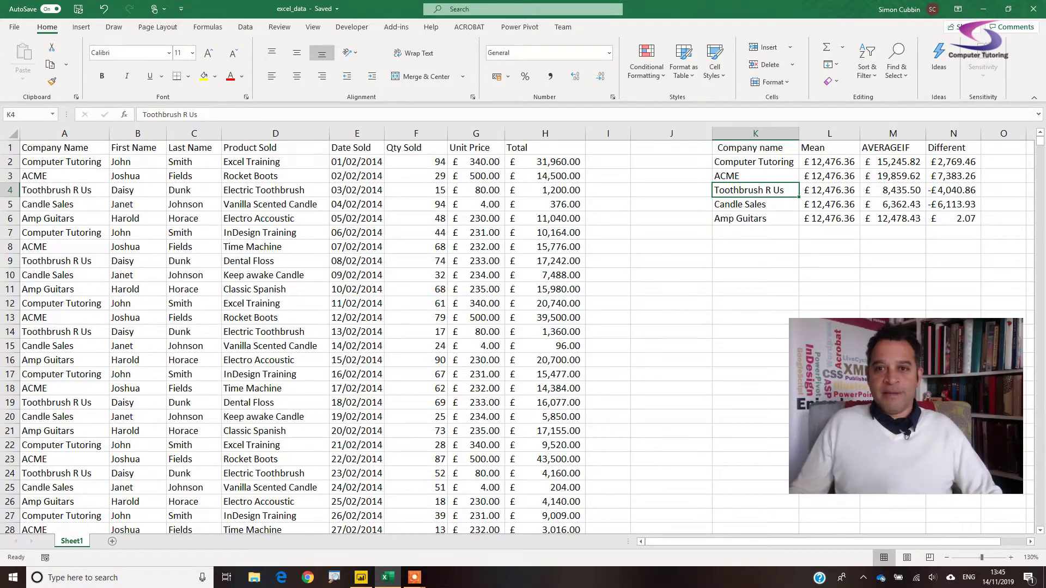
# Step: Format the sales data in A1:H2000 as a table with headers, using a blue medium table style
pyautogui.moveTo(755, 148); pyautogui.dragTo(954, 219)
pyautogui.click(357, 233)
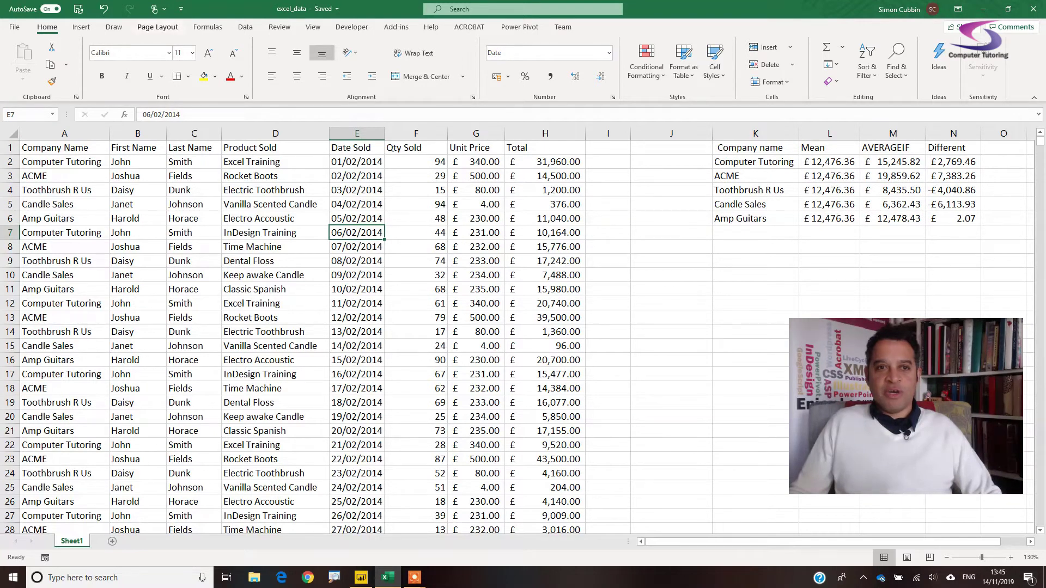
pyautogui.click(684, 60)
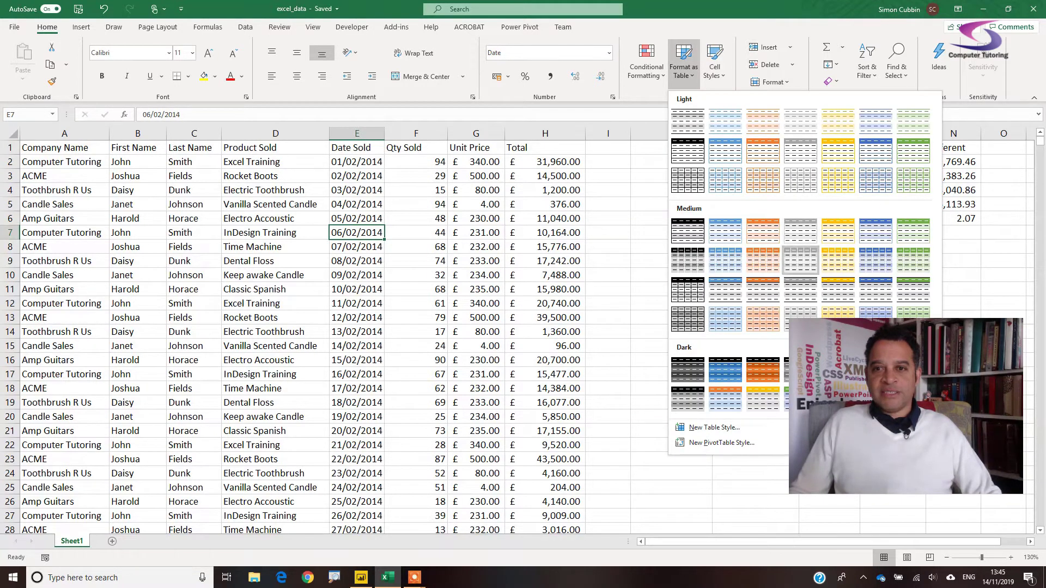
pyautogui.click(876, 260)
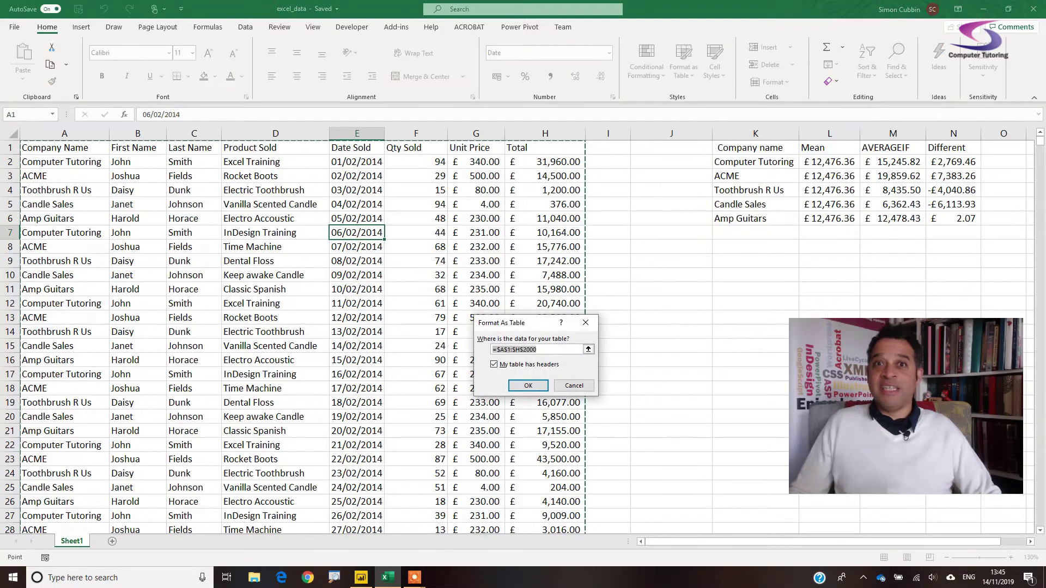
pyautogui.press('Return')
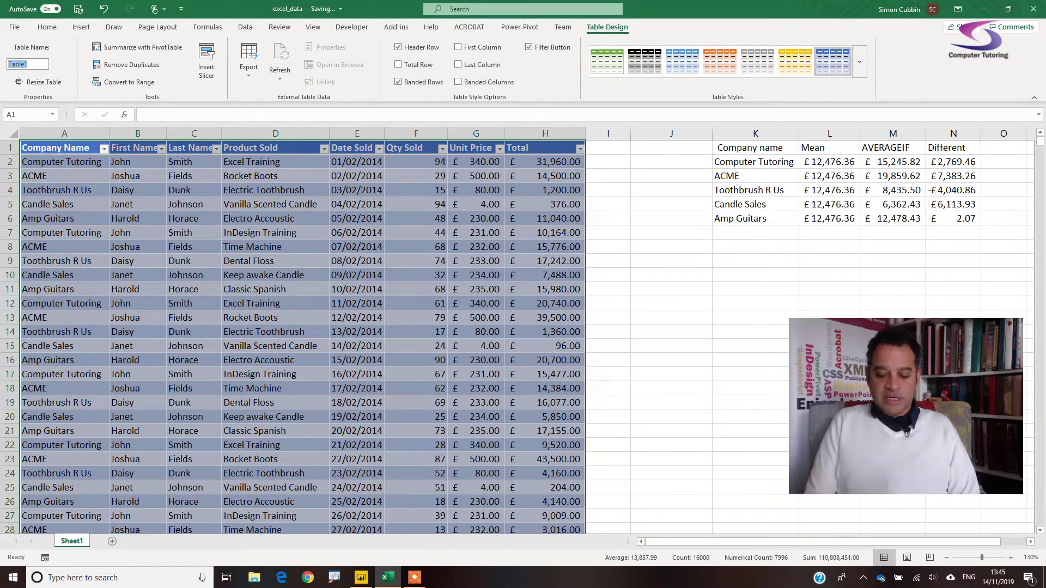
# Step: Name the sales table factSales and close the workbook
pyautogui.write('factSales')
pyautogui.press('Return')
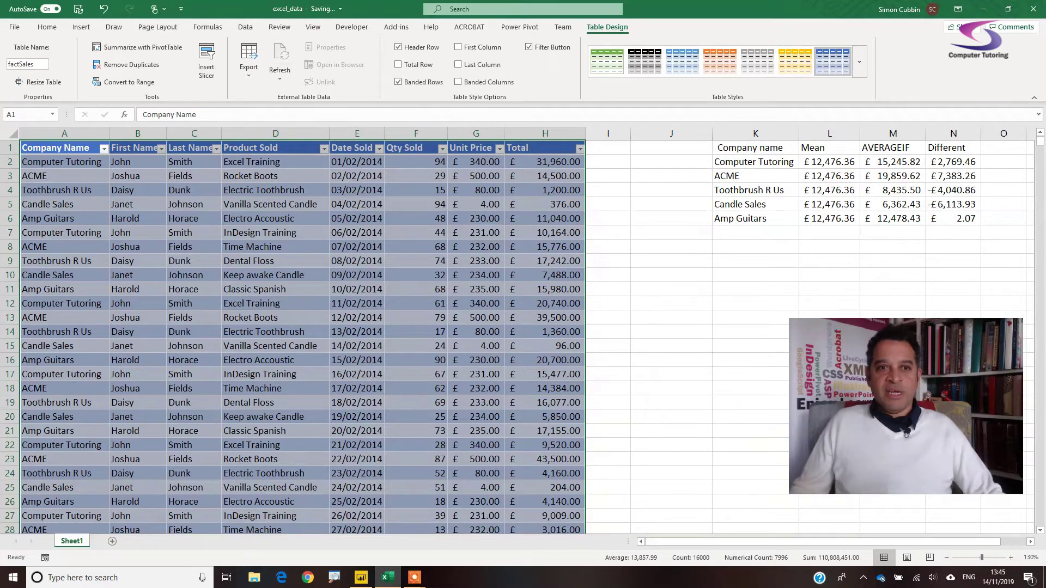
pyautogui.click(416, 303)
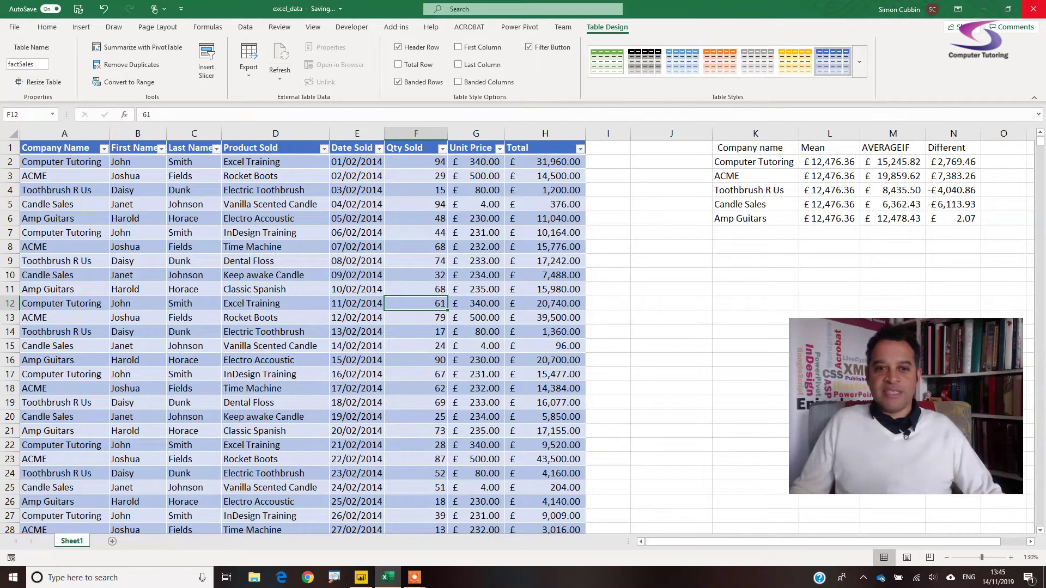
pyautogui.hotkey('alt', 'F4')
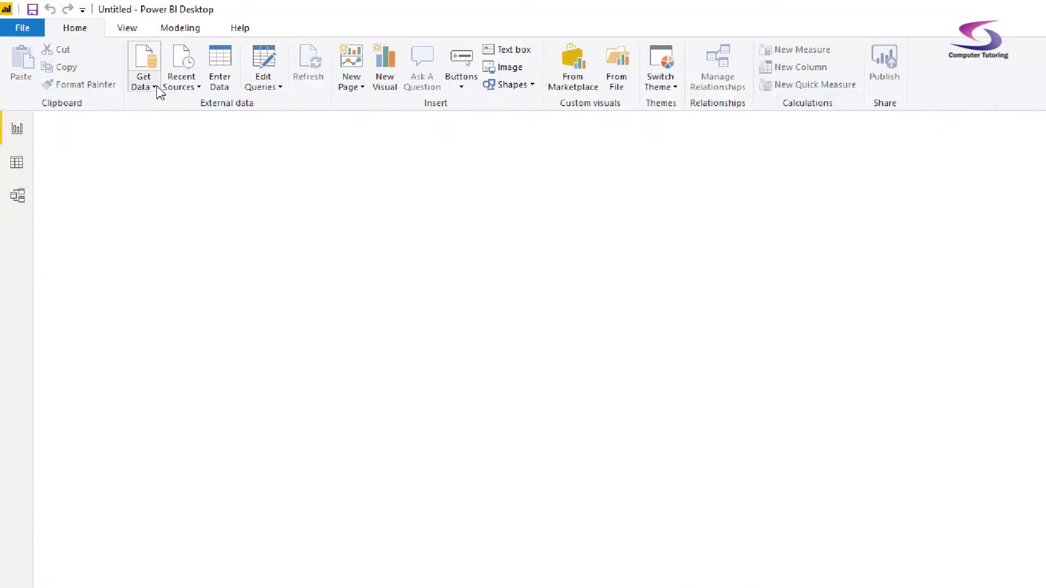
# Step: Switch to Power BI Desktop and load the factSales table from the excel_data Excel workbook
pyautogui.click(4, 6)
pyautogui.click(211, 117)
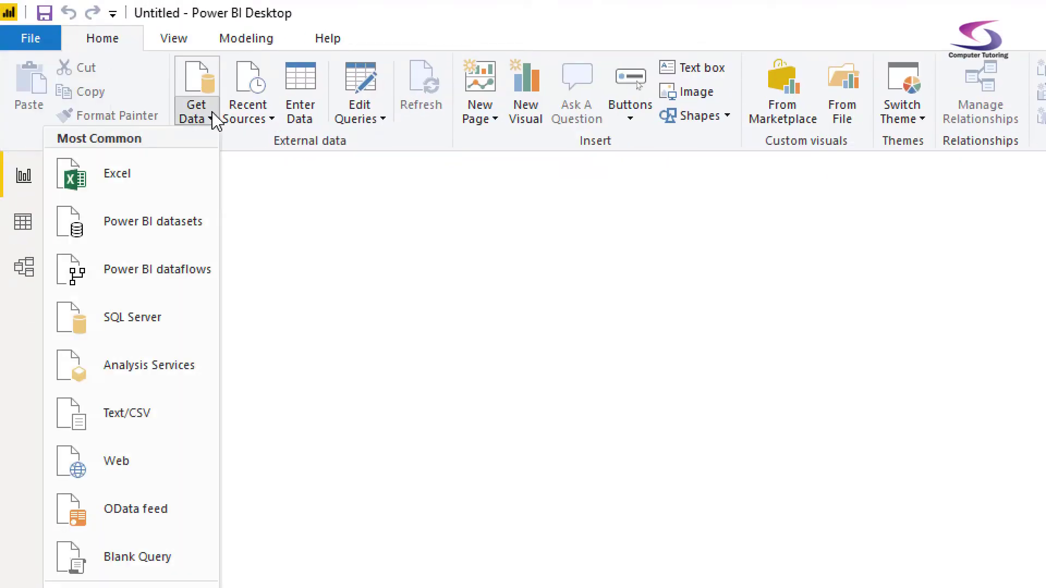
pyautogui.click(103, 173)
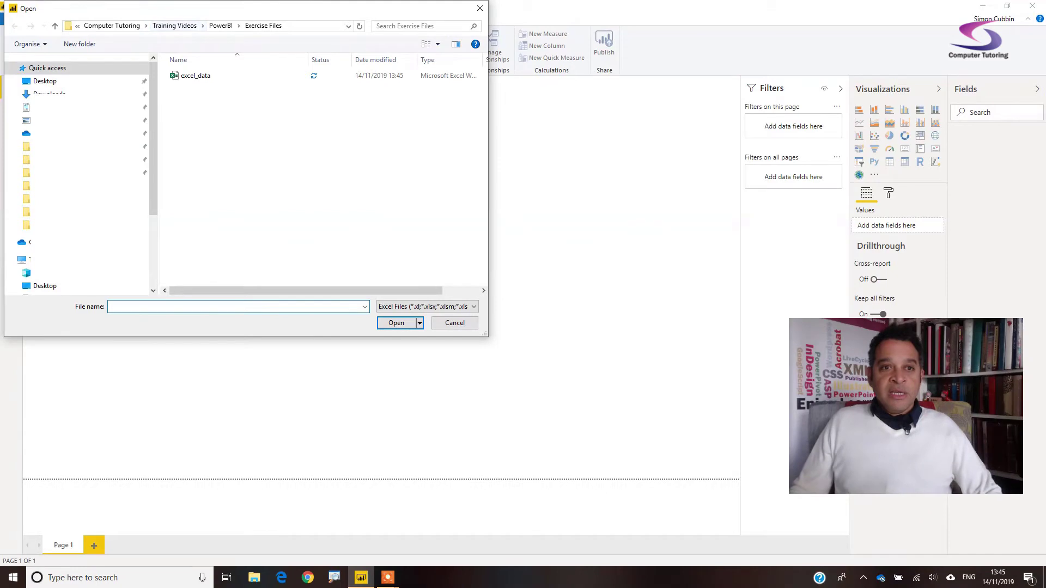
pyautogui.click(226, 104)
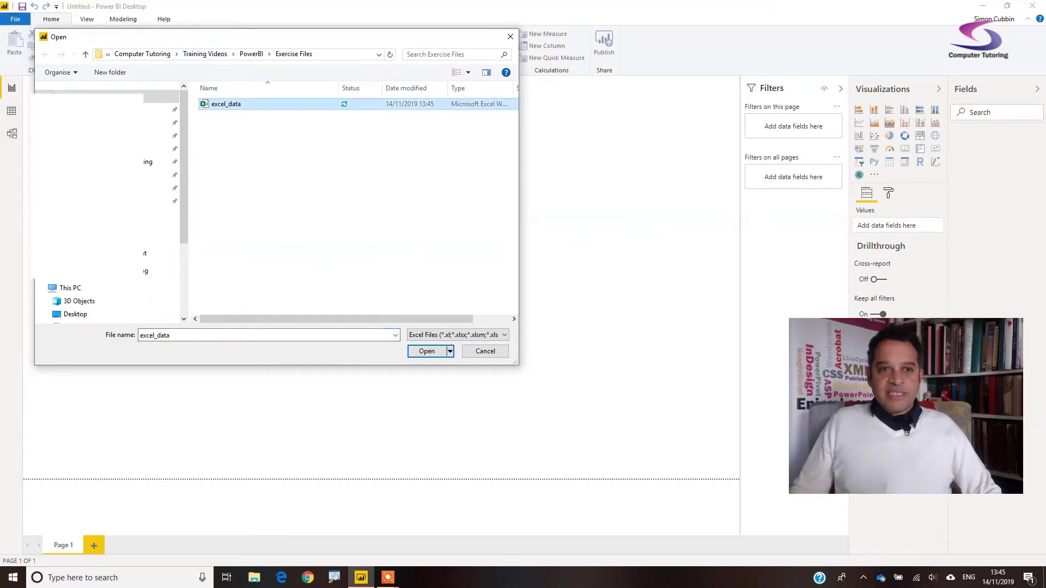
pyautogui.press('Return')
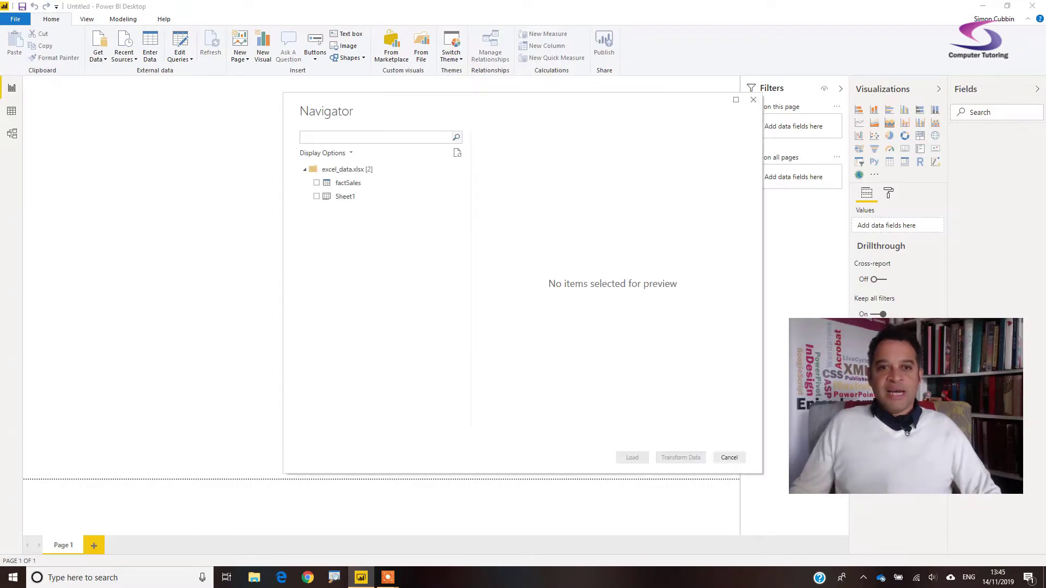
pyautogui.click(316, 183)
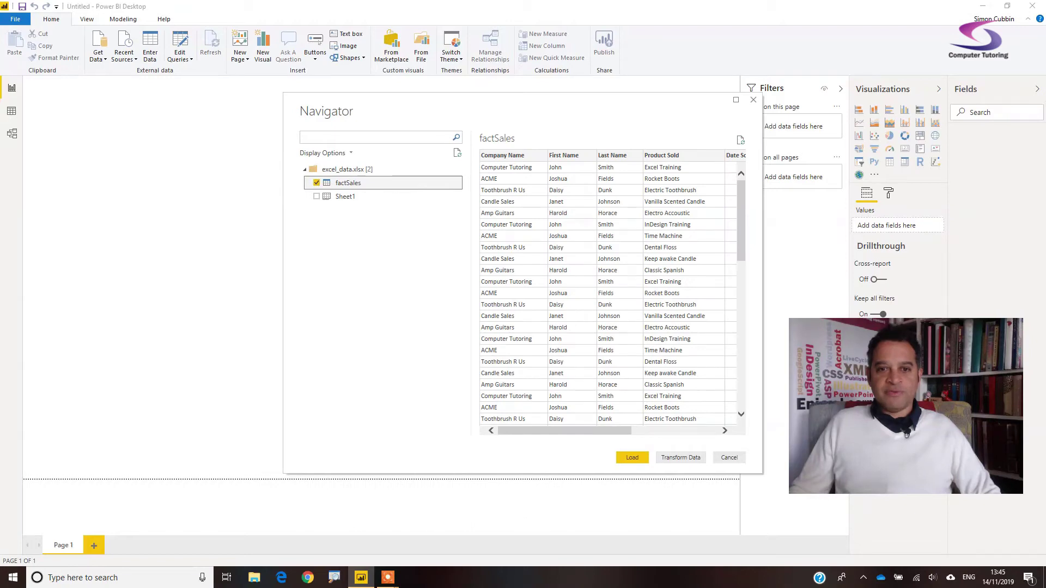
pyautogui.press('Return')
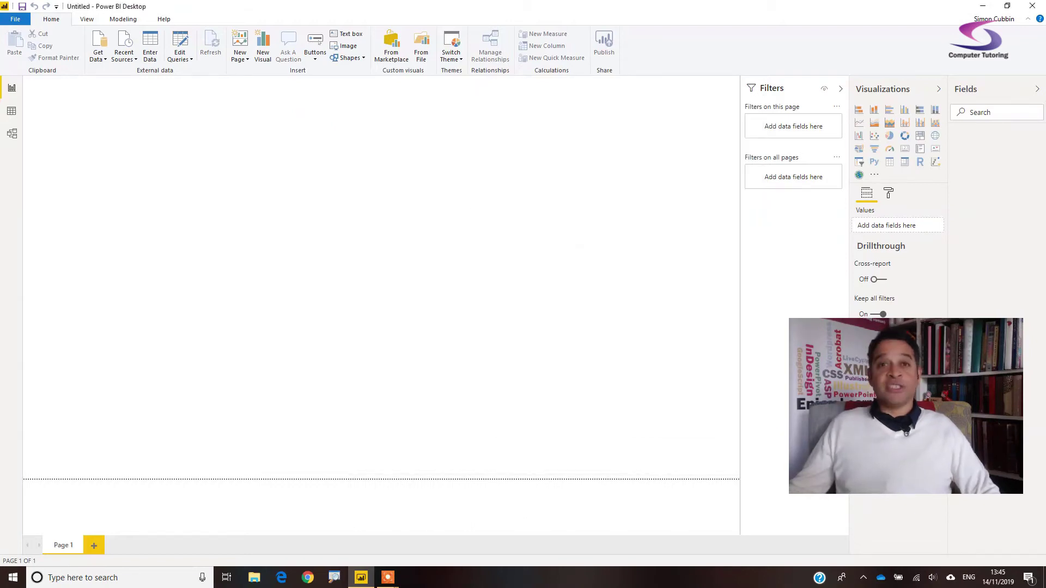
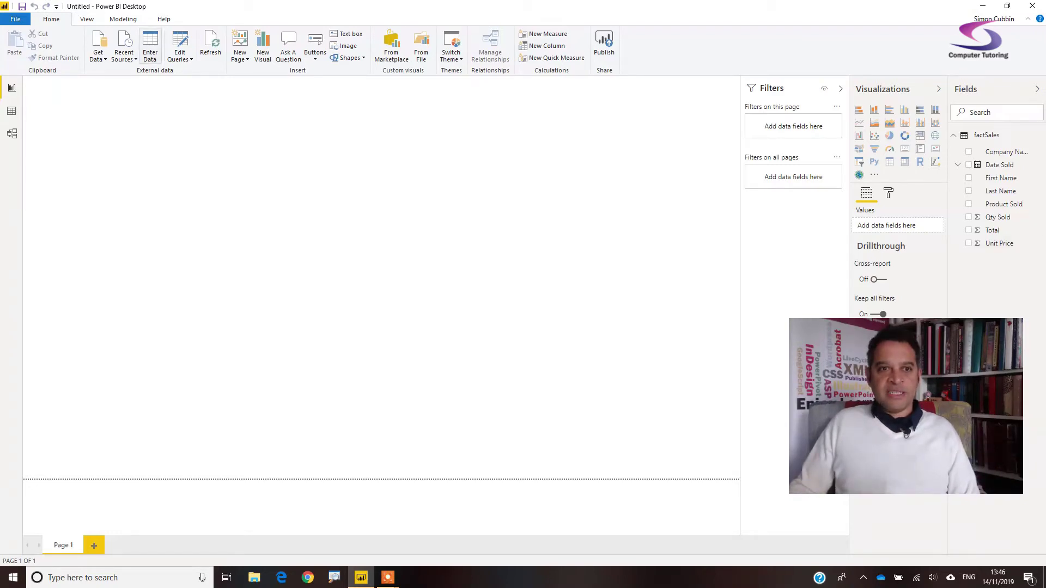
# Step: Create an empty table named MyMeasures by entering data manually and load it into the model
pyautogui.click(150, 46)
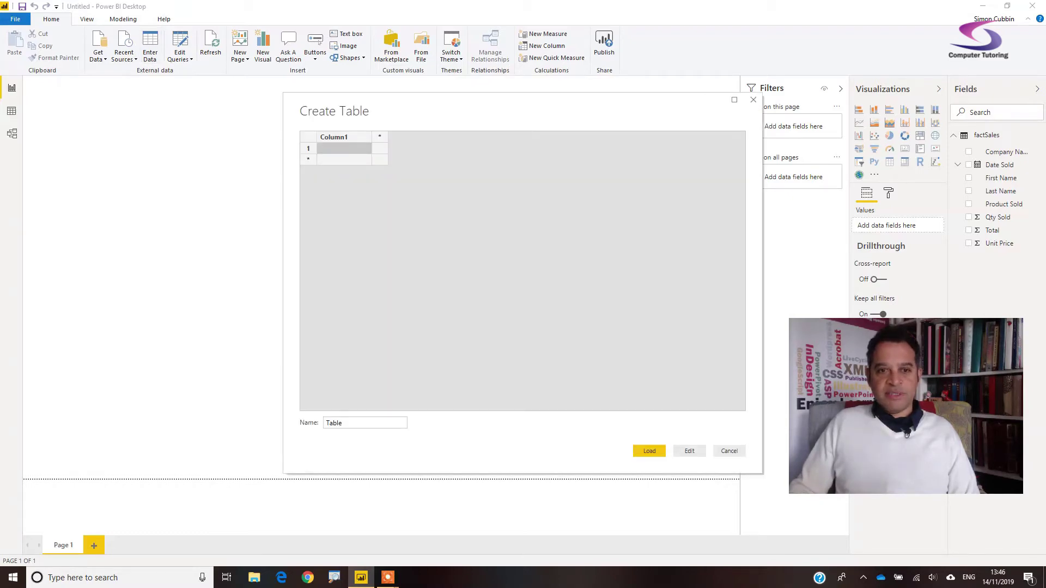
pyautogui.click(365, 423)
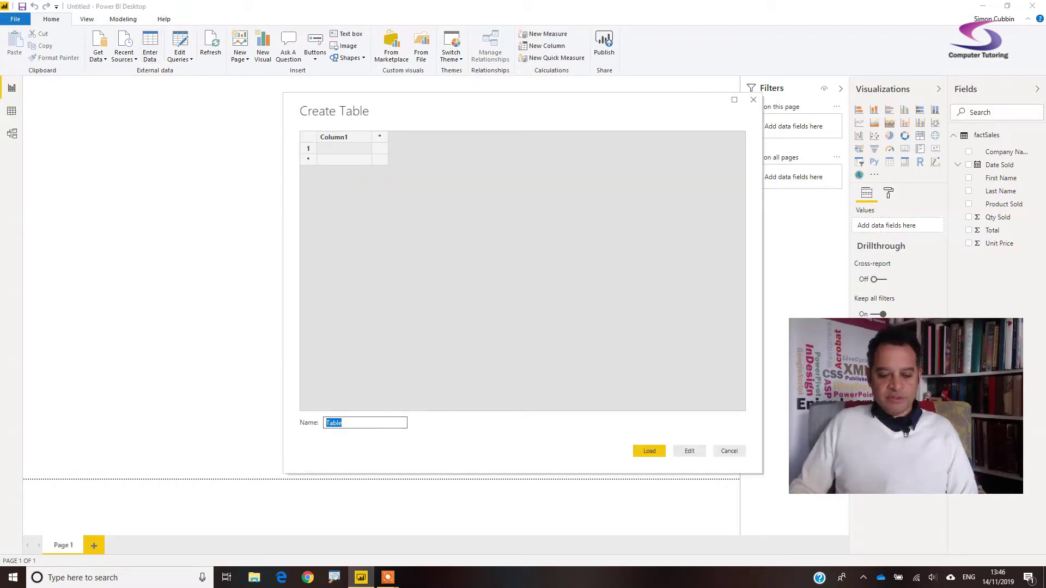
pyautogui.click(341, 425)
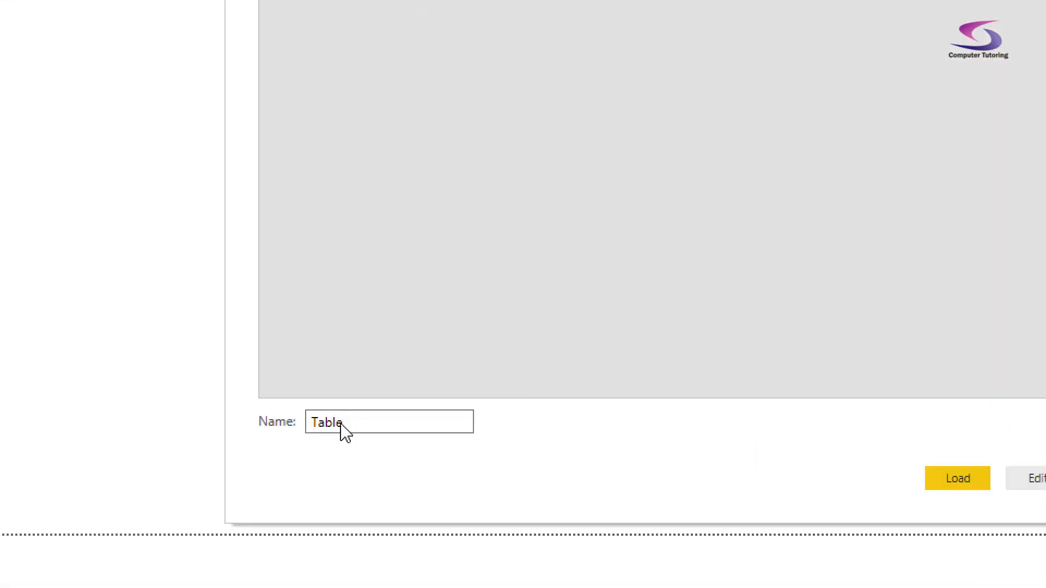
pyautogui.doubleClick(342, 427)
pyautogui.click(342, 424)
pyautogui.doubleClick(337, 425)
pyautogui.write('MyMeasures')
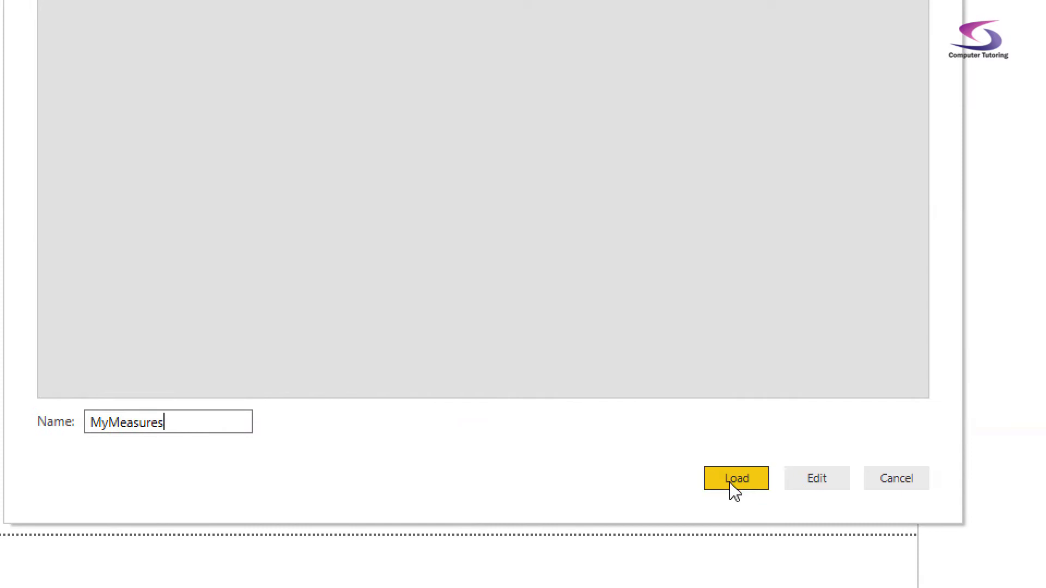
pyautogui.click(731, 483)
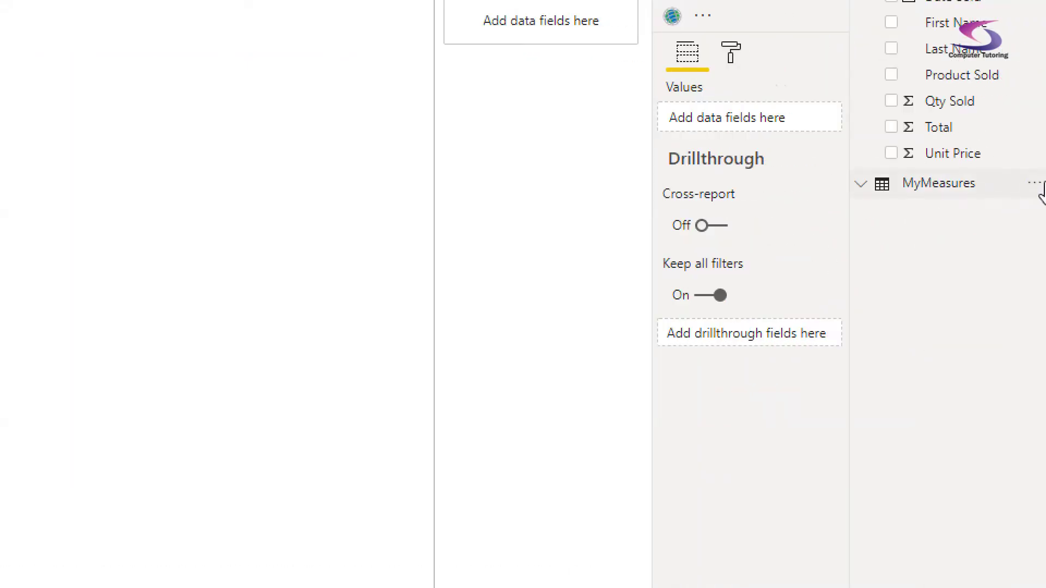
# Step: Expand the MyMeasures table and start a new measure in it, beginning its name with Total
pyautogui.click(865, 185)
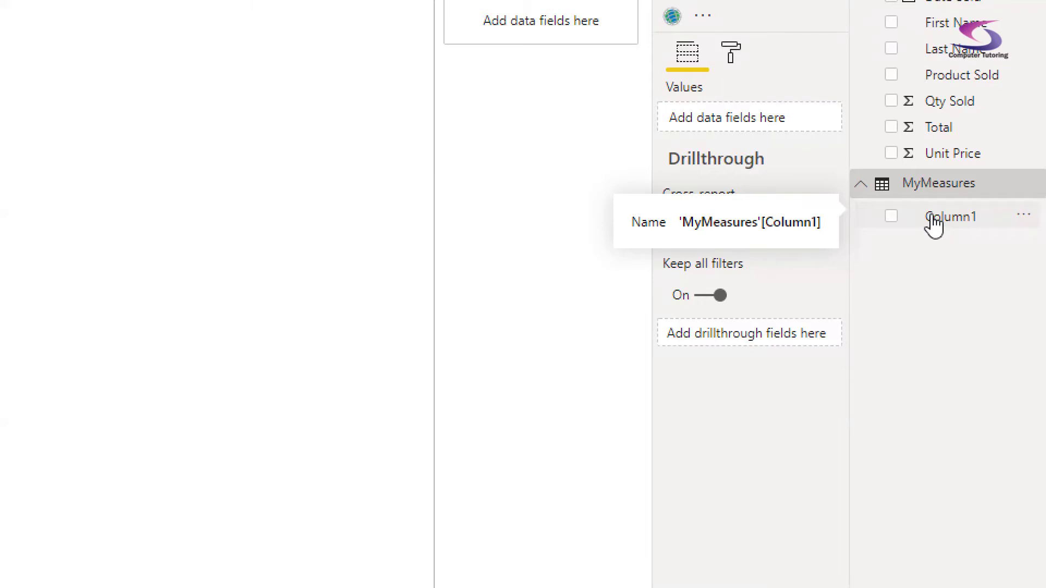
pyautogui.moveTo(939, 194)
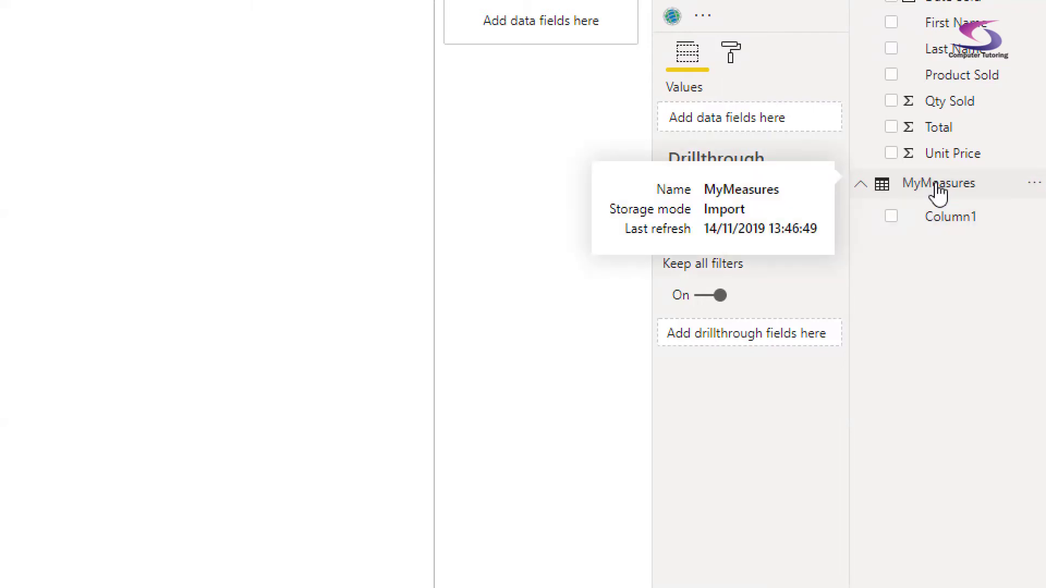
pyautogui.click(857, 191)
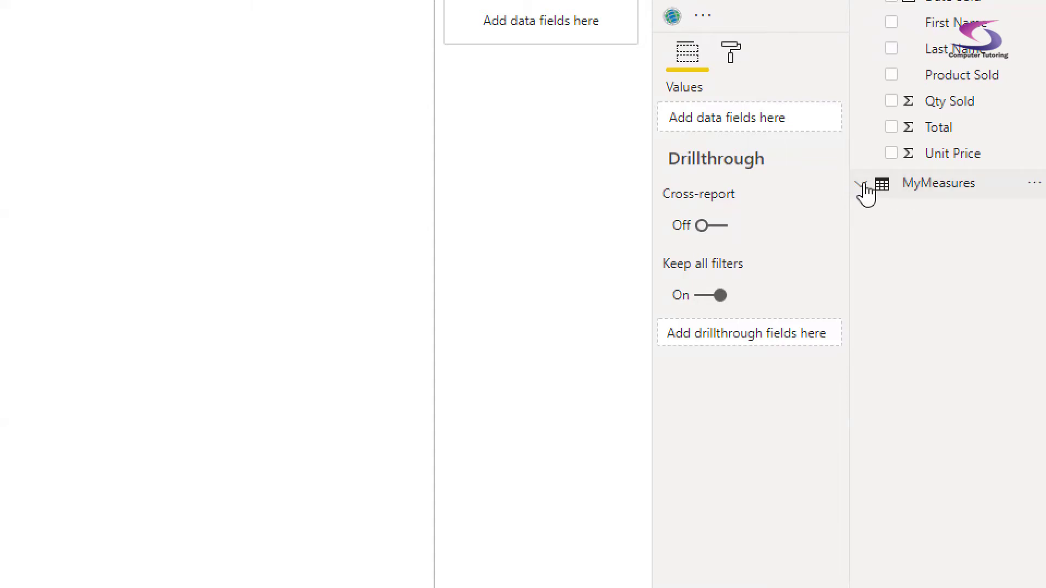
pyautogui.click(862, 187)
pyautogui.rightClick(922, 188)
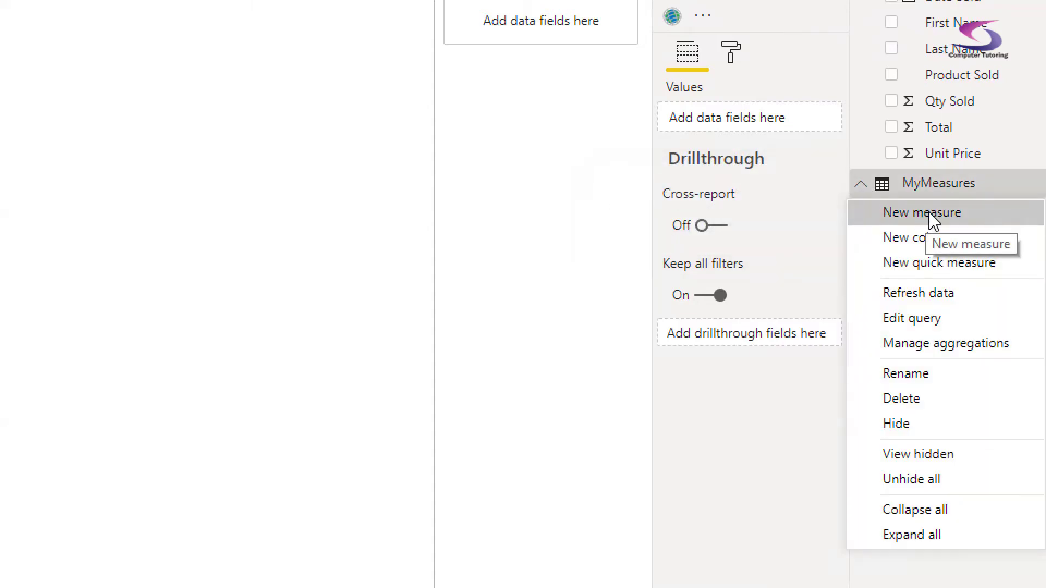
pyautogui.click(930, 217)
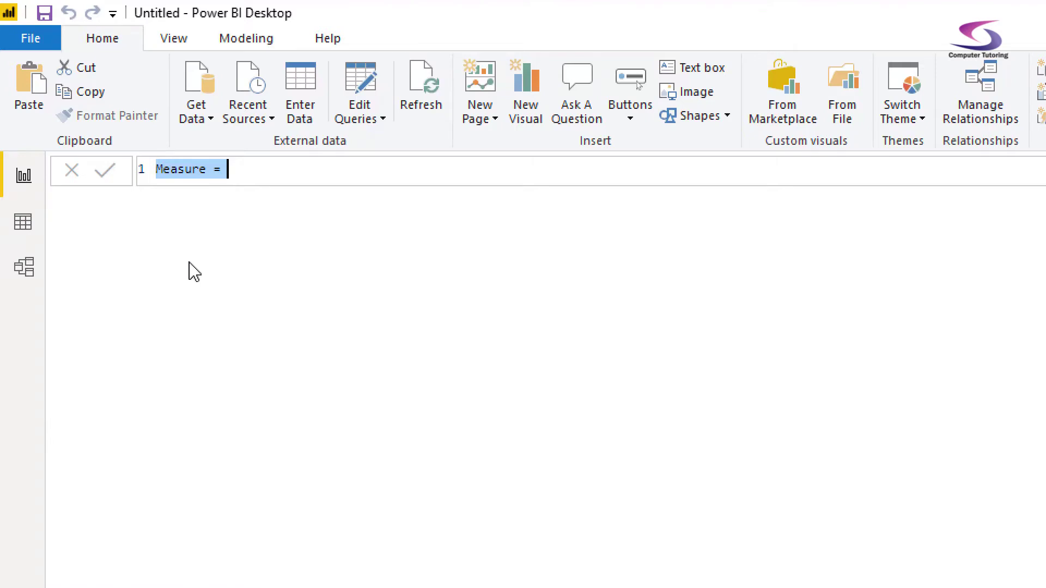
pyautogui.write('A')
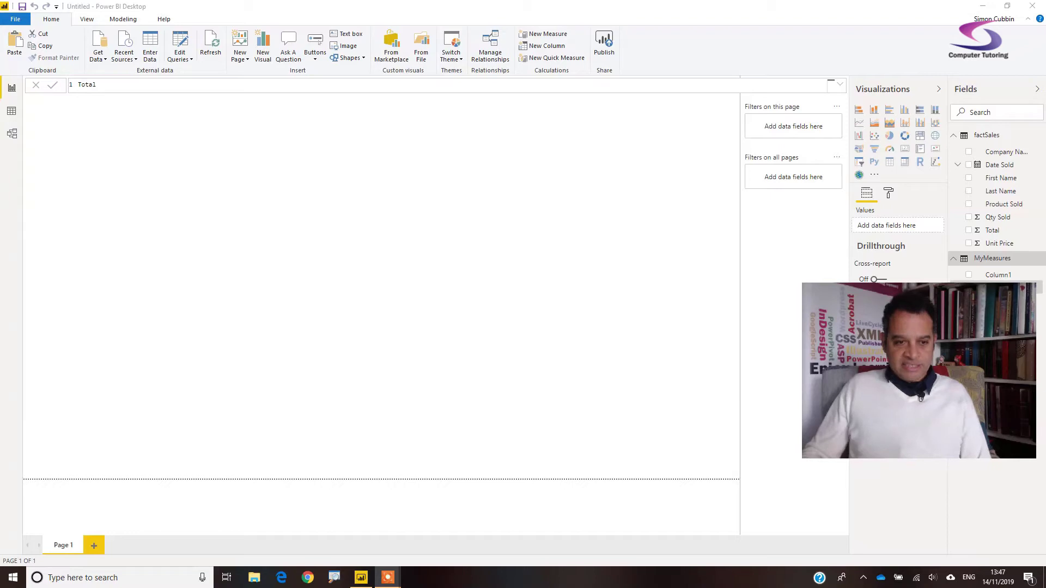
# Step: Search Windows for Character Map and open it
pyautogui.press('super+s')
pyautogui.write('ch')
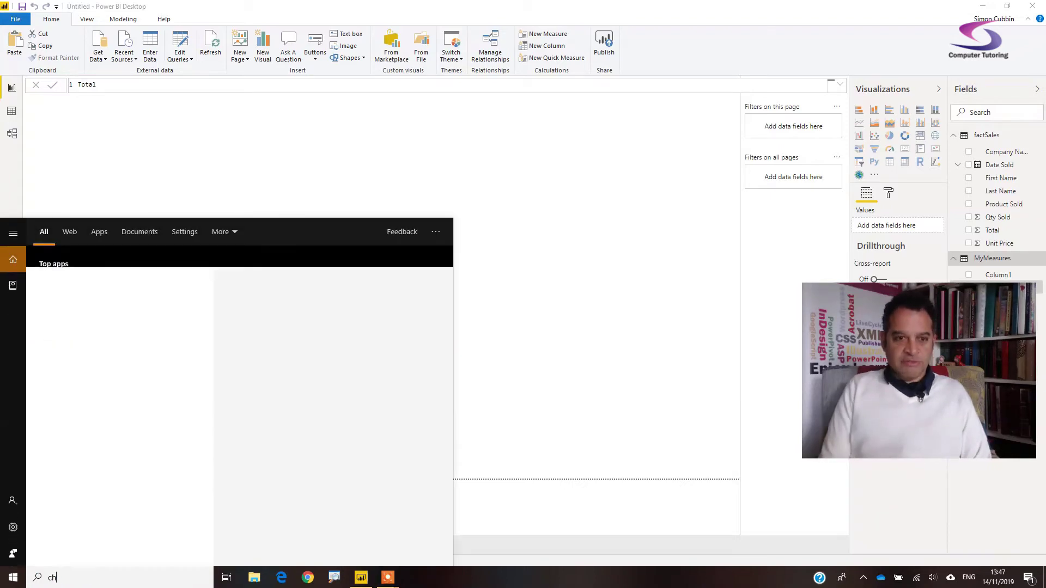
pyautogui.write('arac')
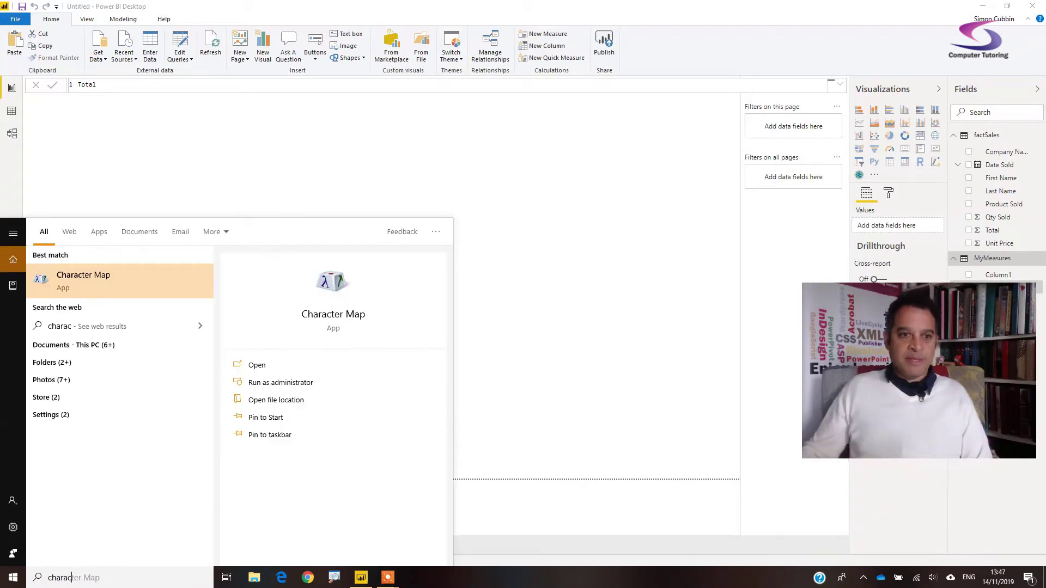
pyautogui.click(82, 281)
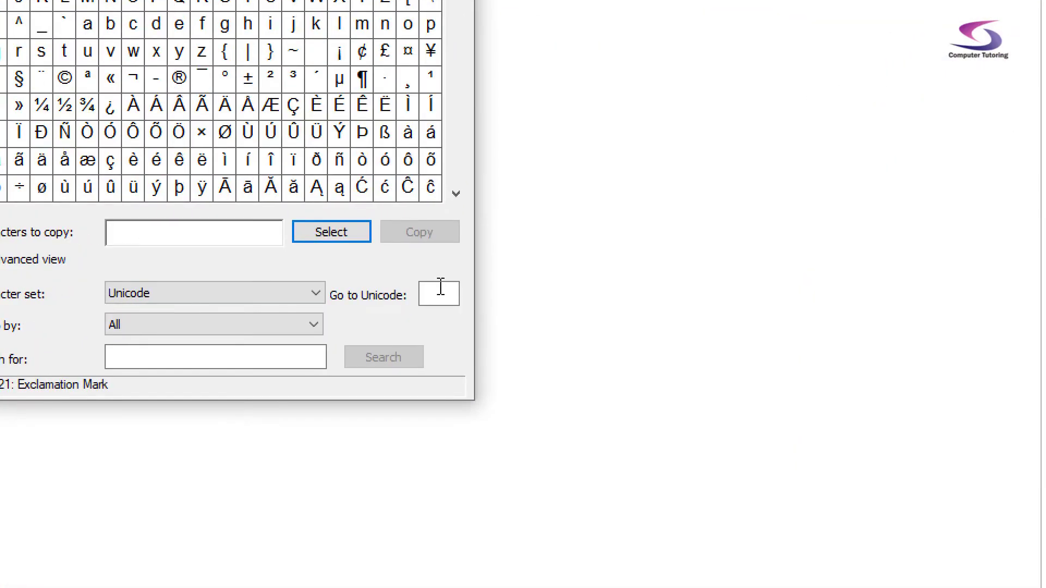
# Step: Find the micro sign µ by its Unicode value 00B5 and copy it
pyautogui.click(441, 294)
pyautogui.write('00B5')
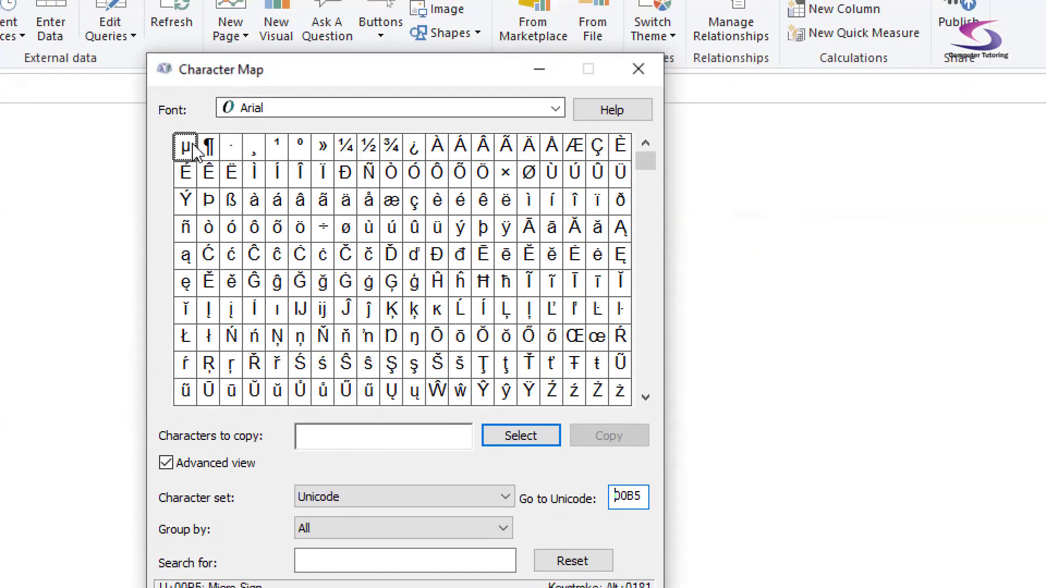
pyautogui.click(185, 5)
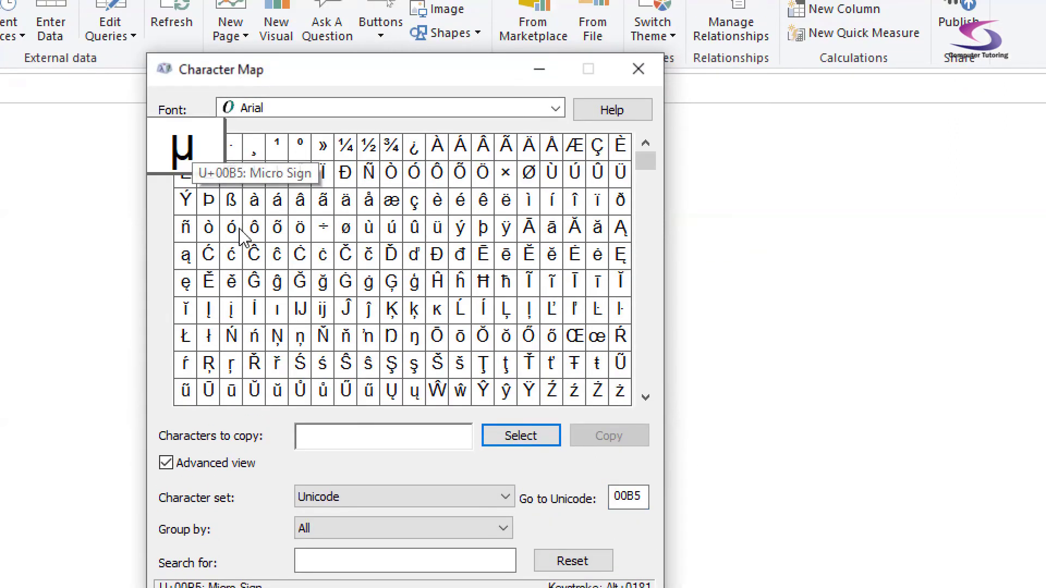
pyautogui.click(542, 439)
pyautogui.click(625, 441)
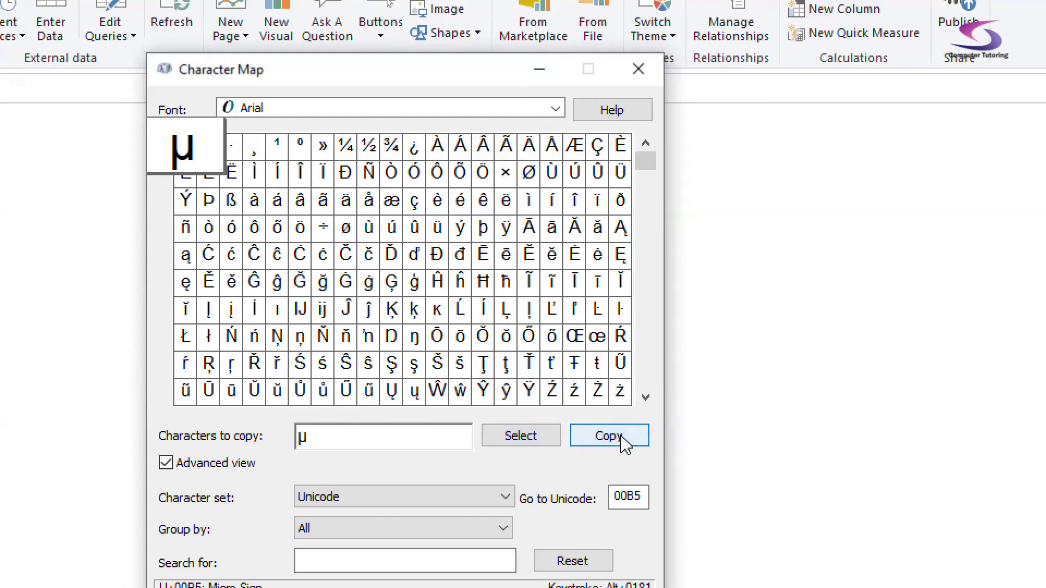
# Step: Return to Power BI Desktop and finish the first measure as Total µ = AVERAGE(factSales[Total])
pyautogui.click(112, 10)
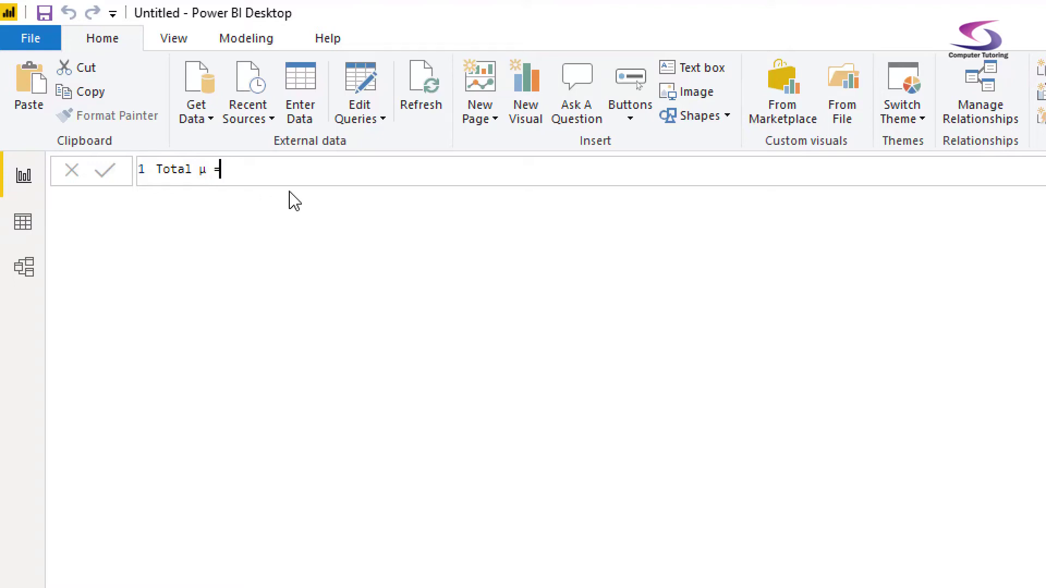
pyautogui.write('AVERAGE')
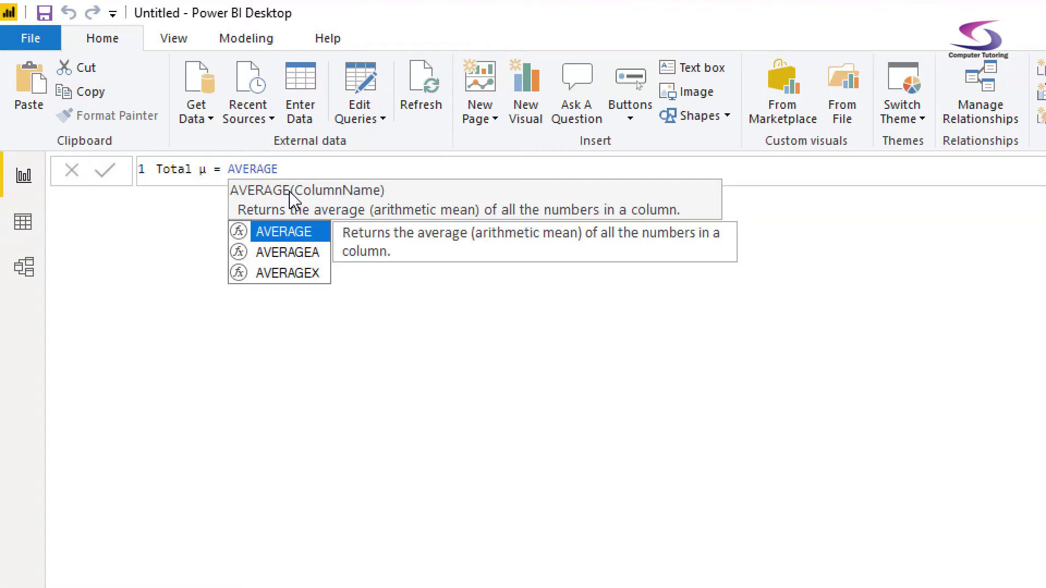
pyautogui.write('(')
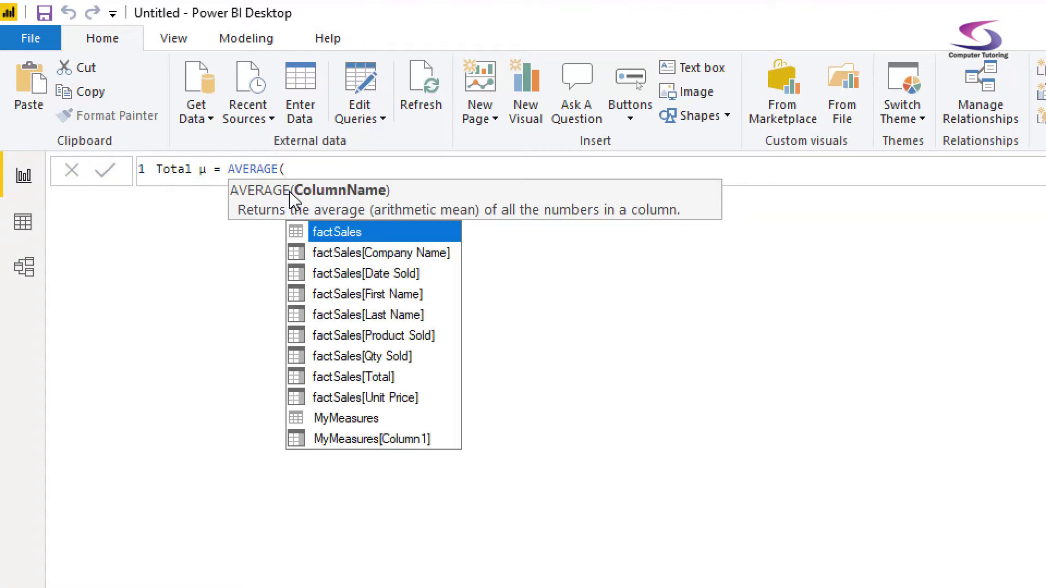
pyautogui.write('factSales')
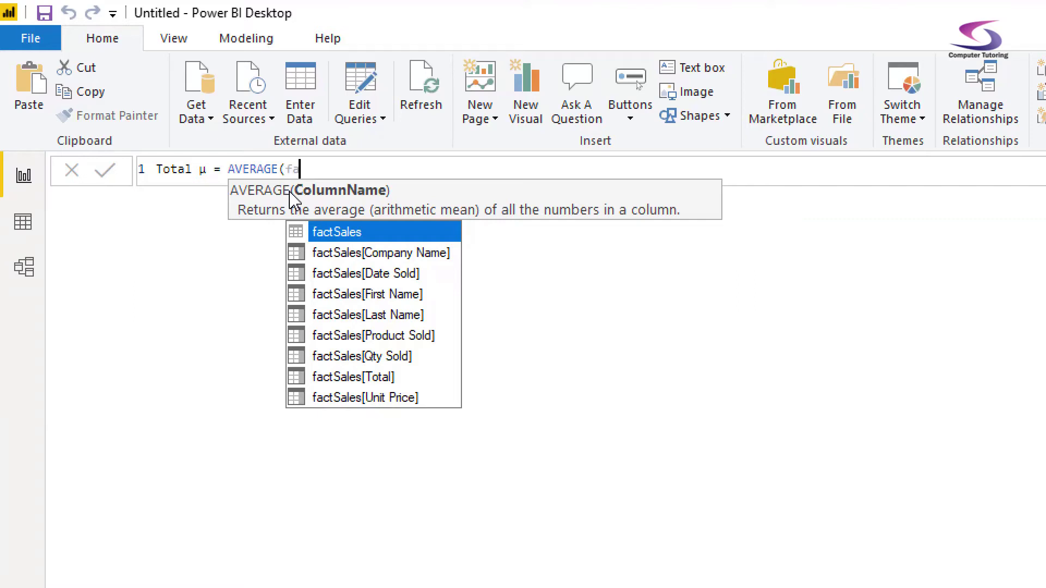
pyautogui.write('[Total])')
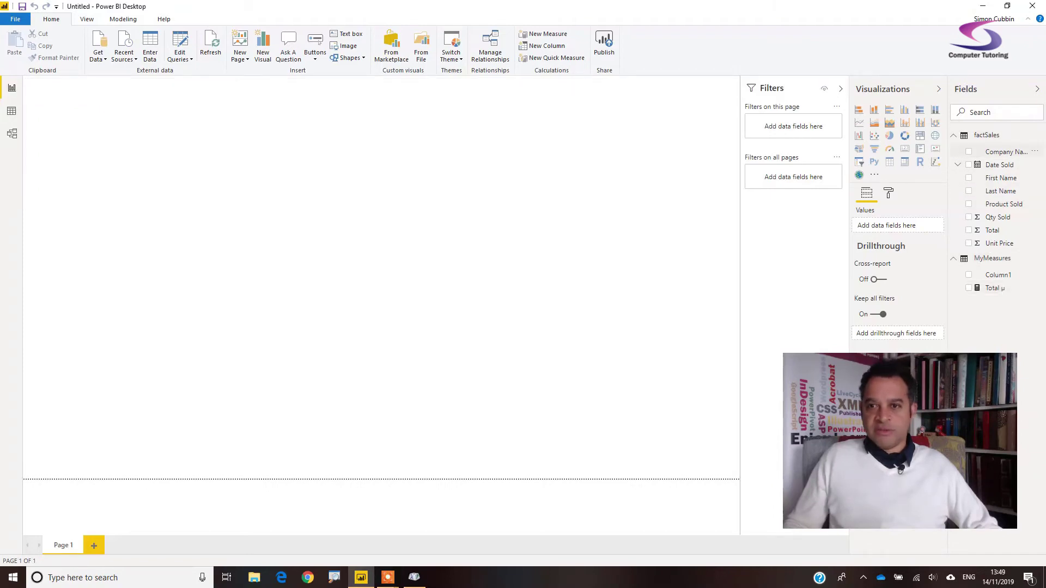
# Step: Build a table visual from Company Name and the Total µ measure, enlarging it and moving it away from the page's upper edge
pyautogui.moveTo(1007, 151); pyautogui.dragTo(151, 145)
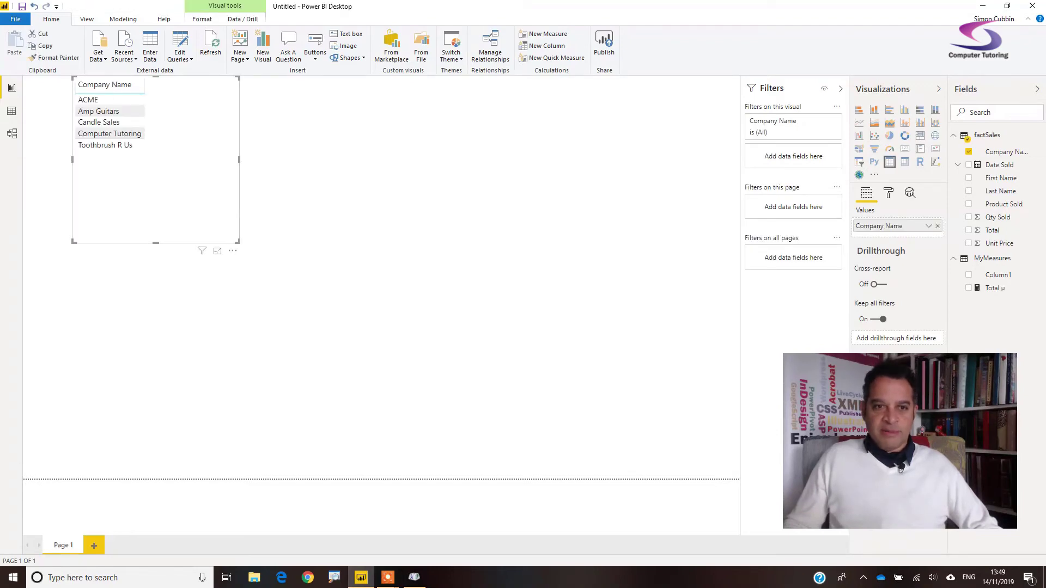
pyautogui.moveTo(239, 242); pyautogui.dragTo(342, 268)
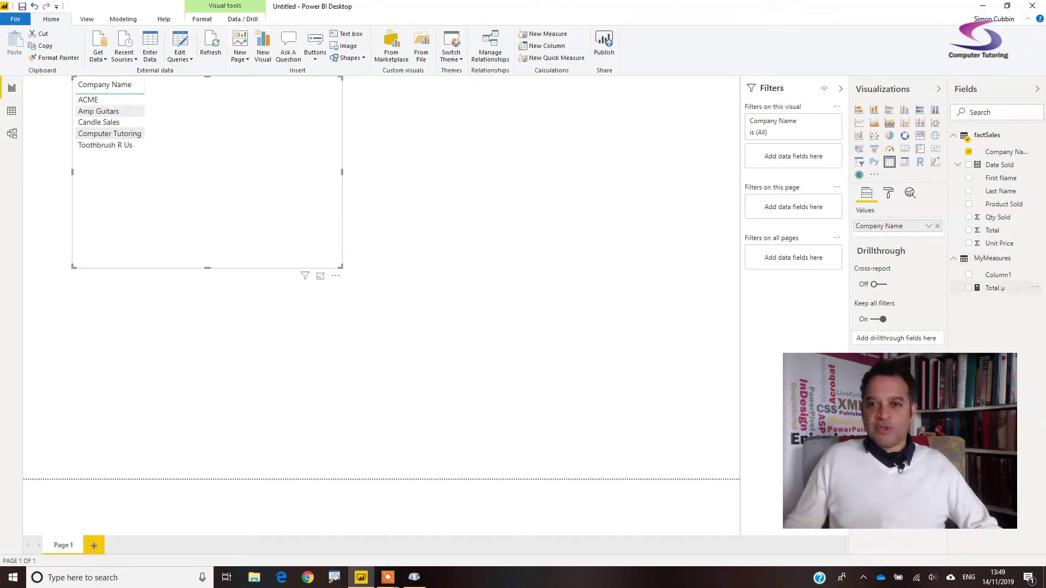
pyautogui.moveTo(207, 173); pyautogui.dragTo(255, 229)
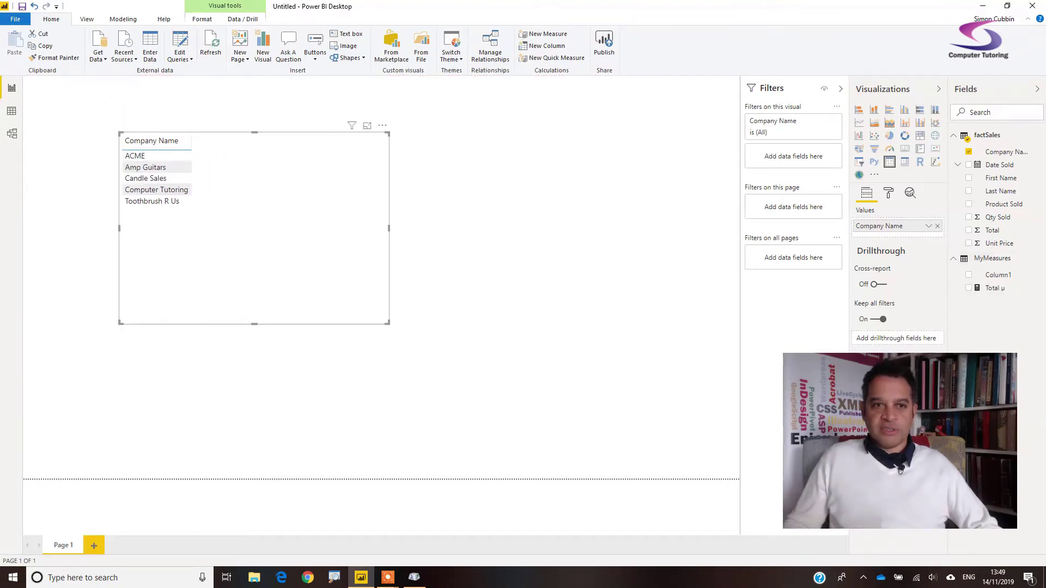
pyautogui.press('Escape')
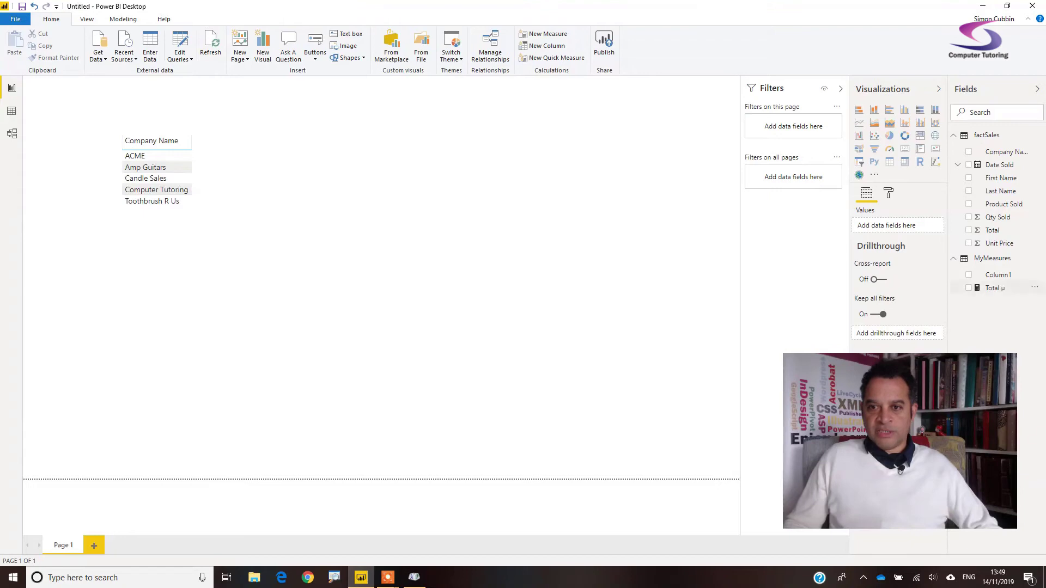
pyautogui.moveTo(995, 288); pyautogui.dragTo(212, 151)
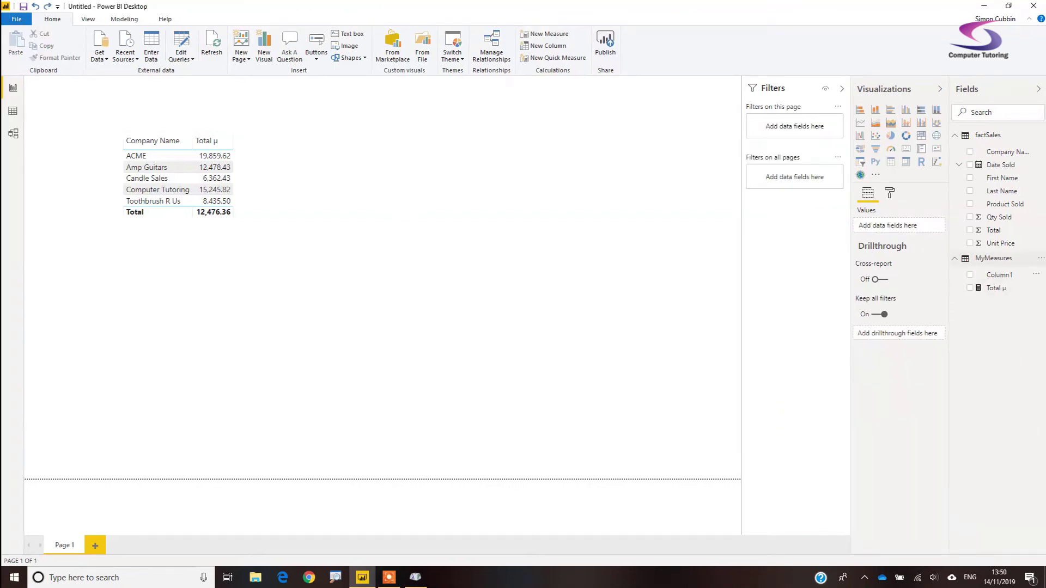
# Step: Start a new measure named Total µ (ALL) in the MyMeasures table, beginning its formula with AVERAGE
pyautogui.moveTo(994, 261)
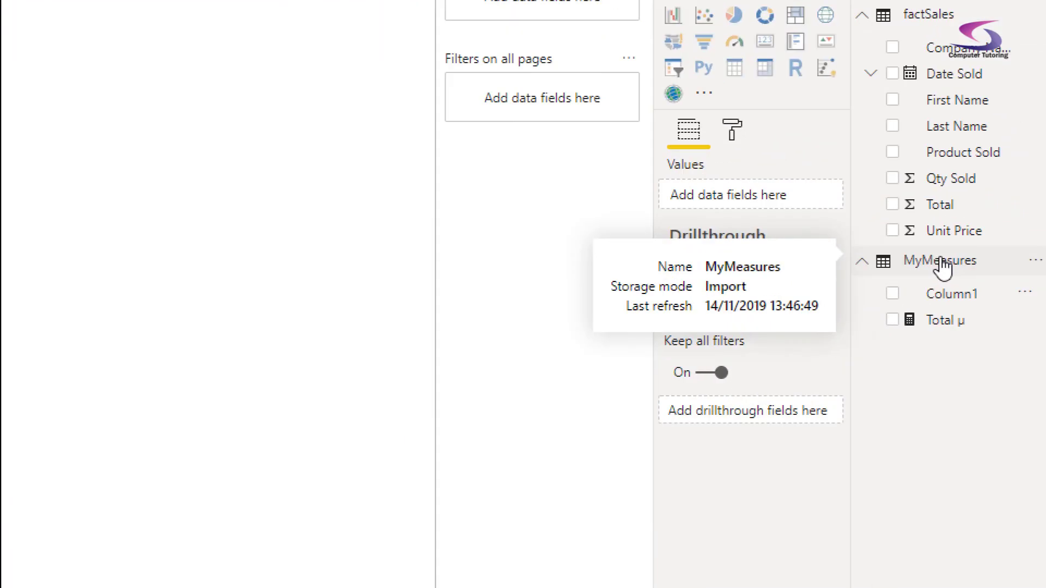
pyautogui.rightClick(943, 266)
pyautogui.click(906, 291)
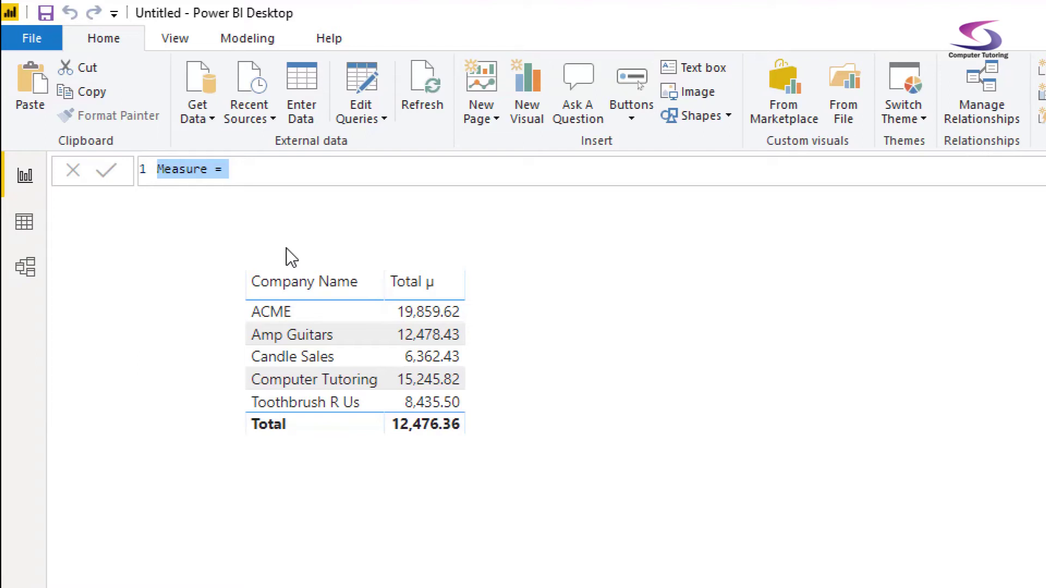
pyautogui.write('Ta')
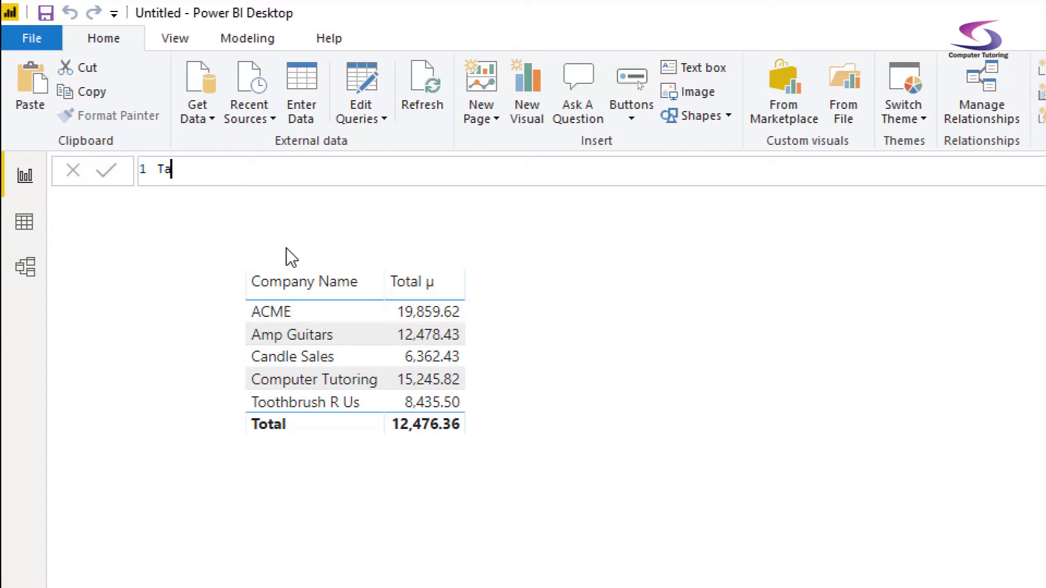
pyautogui.write('l')
pyautogui.press('BackSpace')
pyautogui.press('BackSpace')
pyautogui.write('toal')
pyautogui.press('BackSpace')
pyautogui.press('BackSpace')
pyautogui.press('BackSpace')
pyautogui.press('BackSpace')
pyautogui.write('otal ')
pyautogui.write('µ ')
pyautogui.write('(£)')
pyautogui.press('BackSpace')
pyautogui.press('BackSpace')
pyautogui.press('BackSpace')
pyautogui.write('(ALL)')
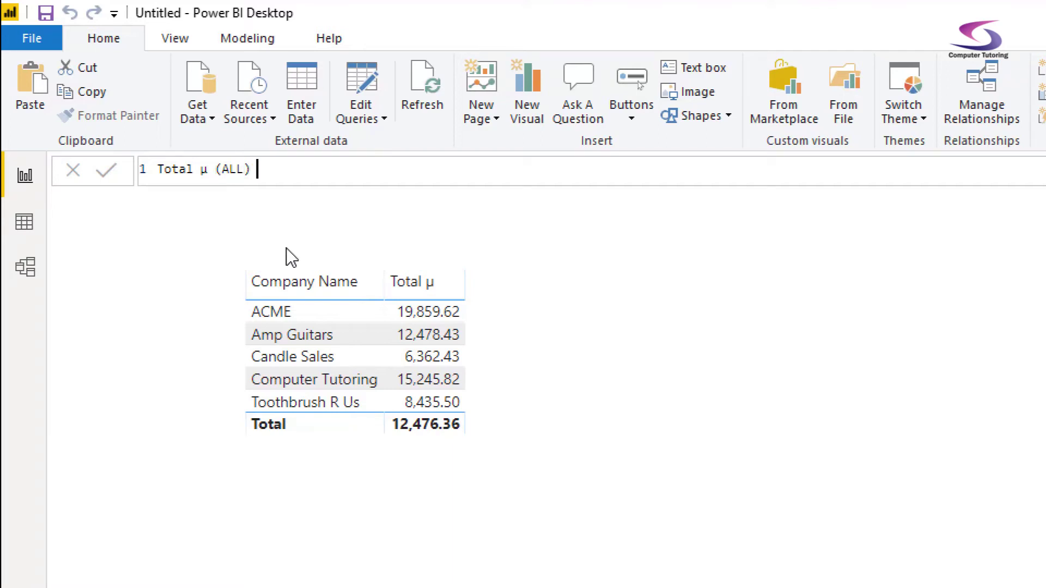
pyautogui.write(' = AV')
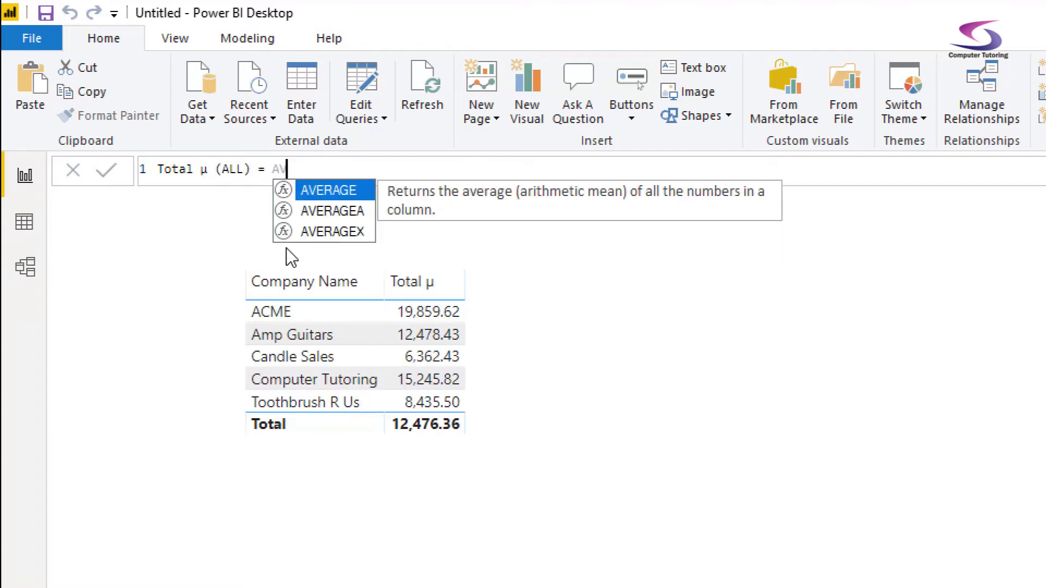
pyautogui.press('Tab')
# Step: Try (ALL(factSales[Total])) as the argument of AVERAGE in the Total µ (ALL) measure
pyautogui.write('(AL')
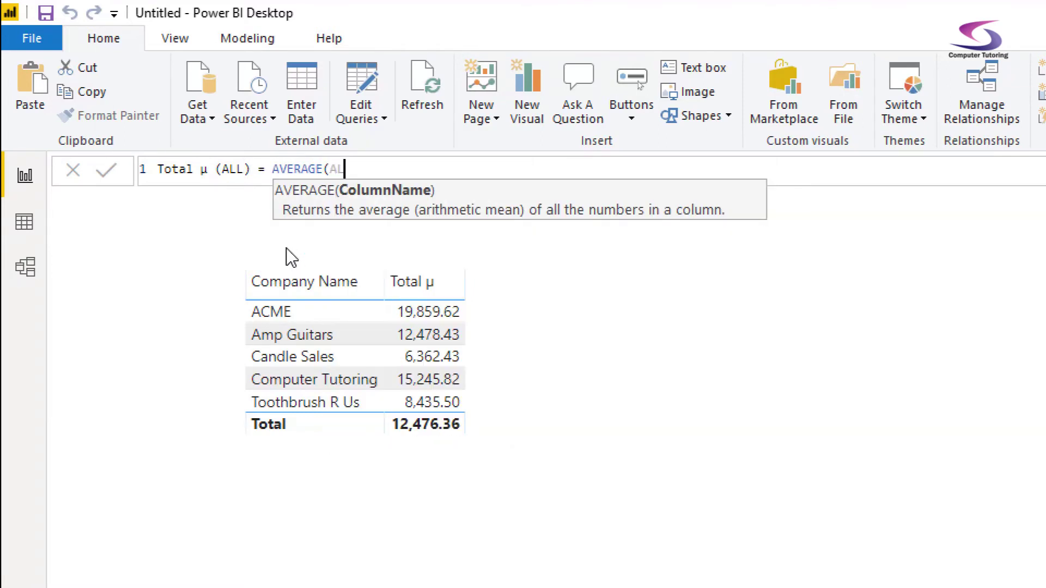
pyautogui.write('L(')
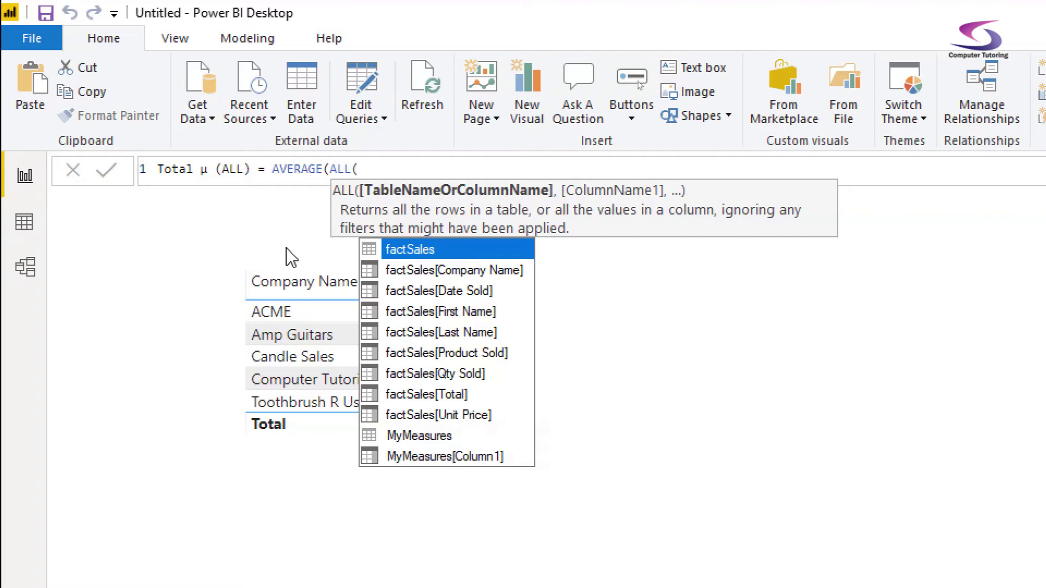
pyautogui.write('[')
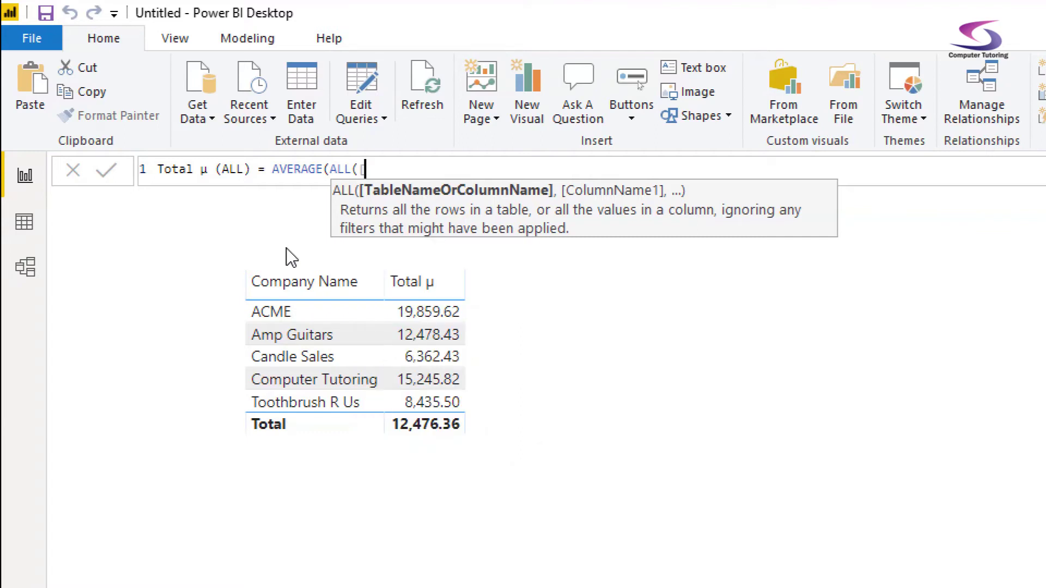
pyautogui.press('BackSpace')
pyautogui.write('fac')
pyautogui.press('Tab')
pyautogui.write('[')
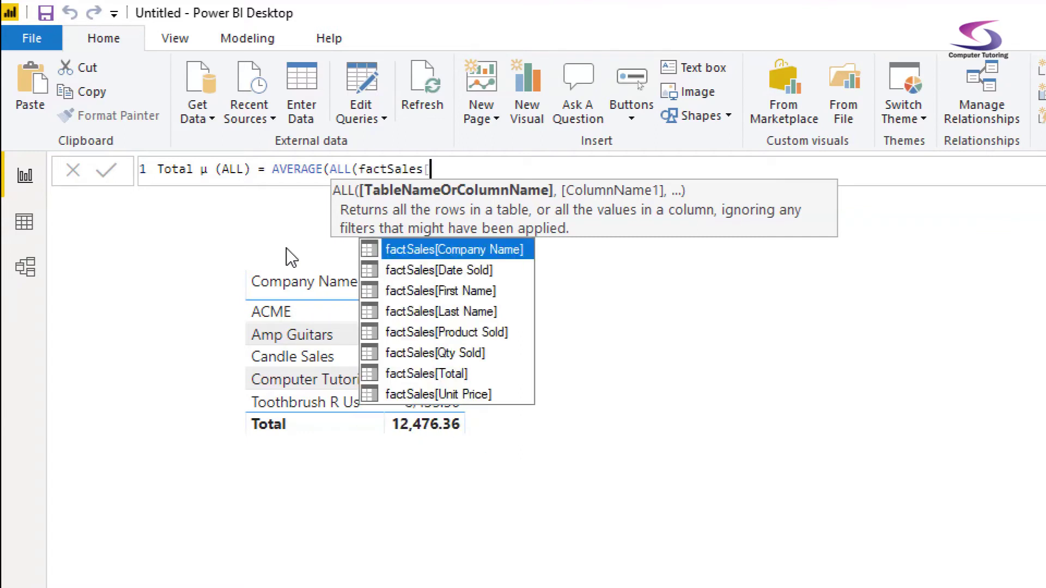
pyautogui.write('T')
pyautogui.press('Tab')
pyautogui.write('))')
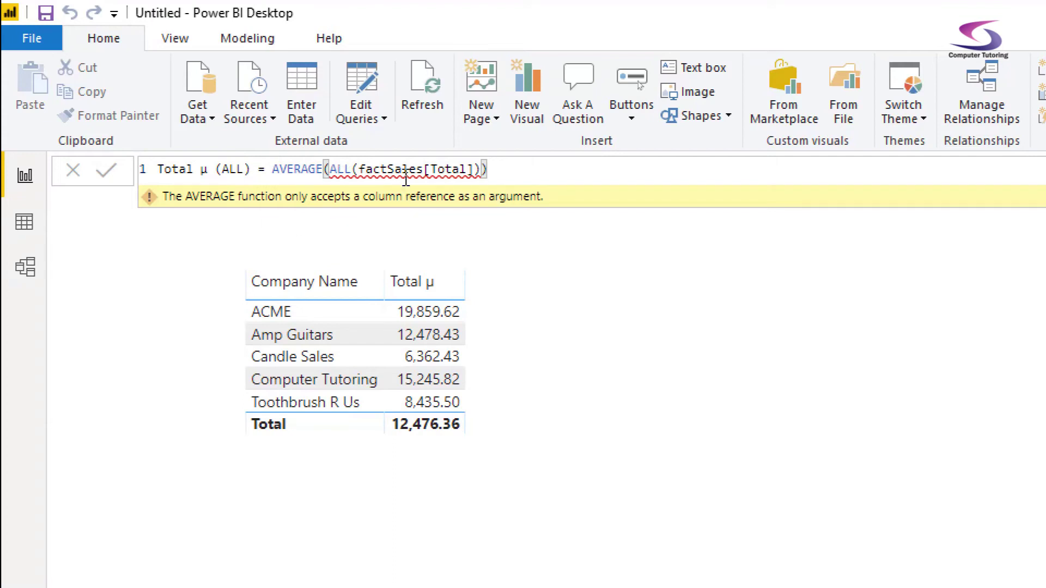
# Step: Erase the table name inside ALL and re-enter it as factSales to retry the formula
pyautogui.click(424, 167)
pyautogui.press('BackSpace')
pyautogui.press('BackSpace')
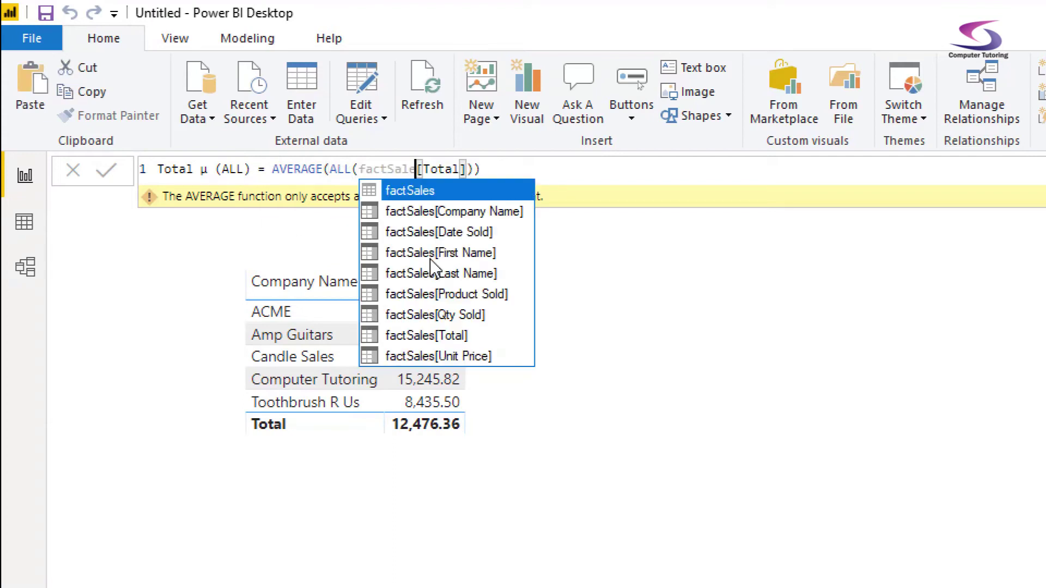
pyautogui.press('BackSpace')
pyautogui.press('BackSpace')
pyautogui.press('BackSpace')
pyautogui.press('BackSpace')
pyautogui.press('BackSpace')
pyautogui.press('BackSpace')
pyautogui.press('BackSpace')
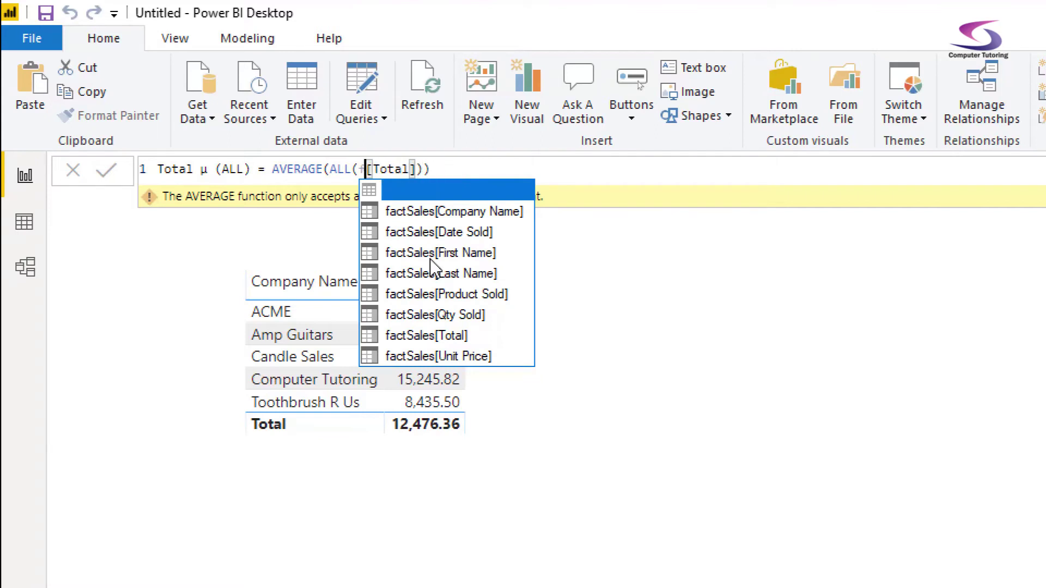
pyautogui.press('Tab')
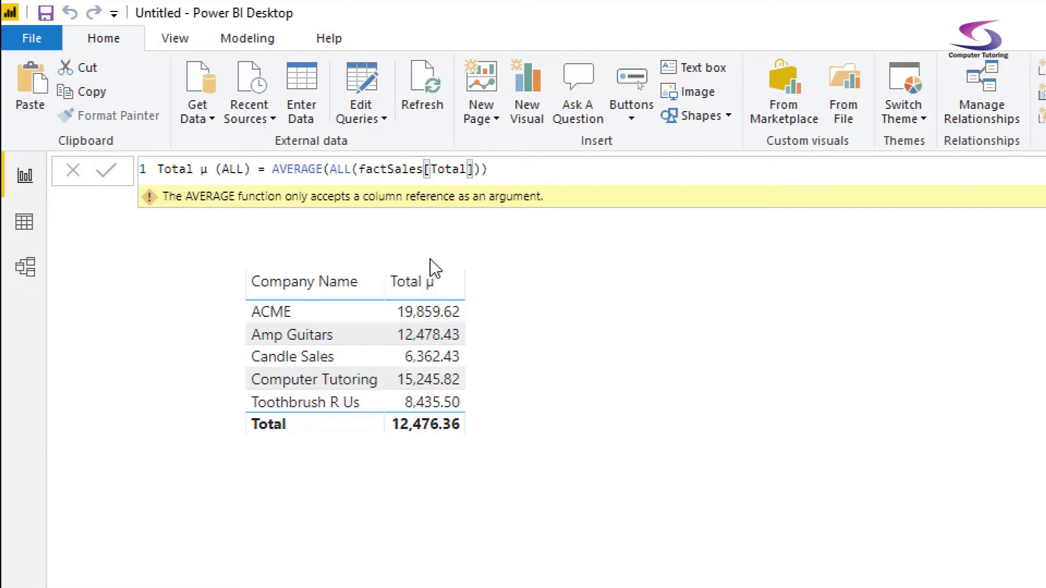
pyautogui.click(594, 173)
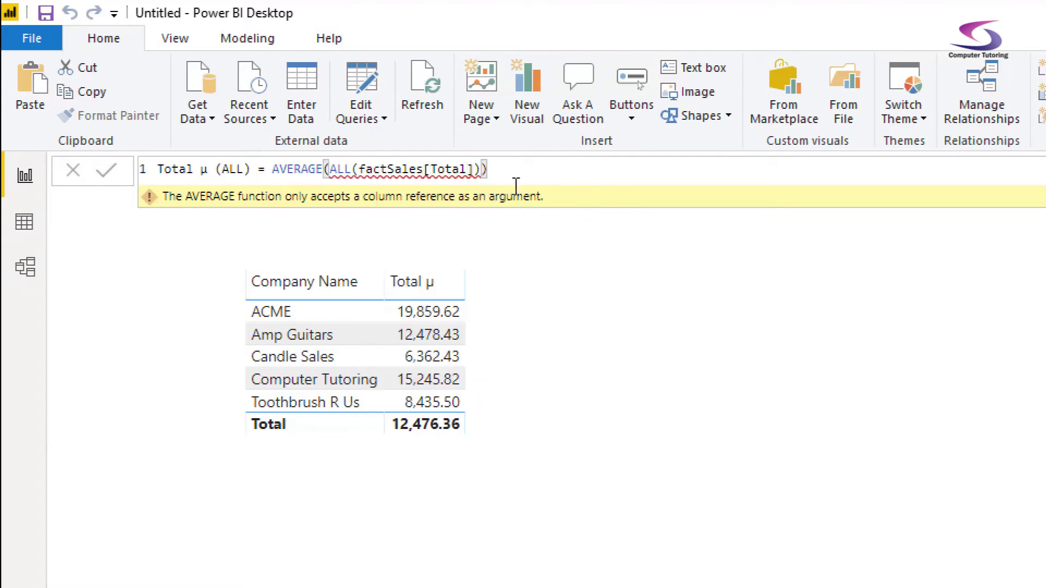
# Step: Delete everything after the function name AVERAGE in the Total µ (ALL) formula
pyautogui.doubleClick(321, 169)
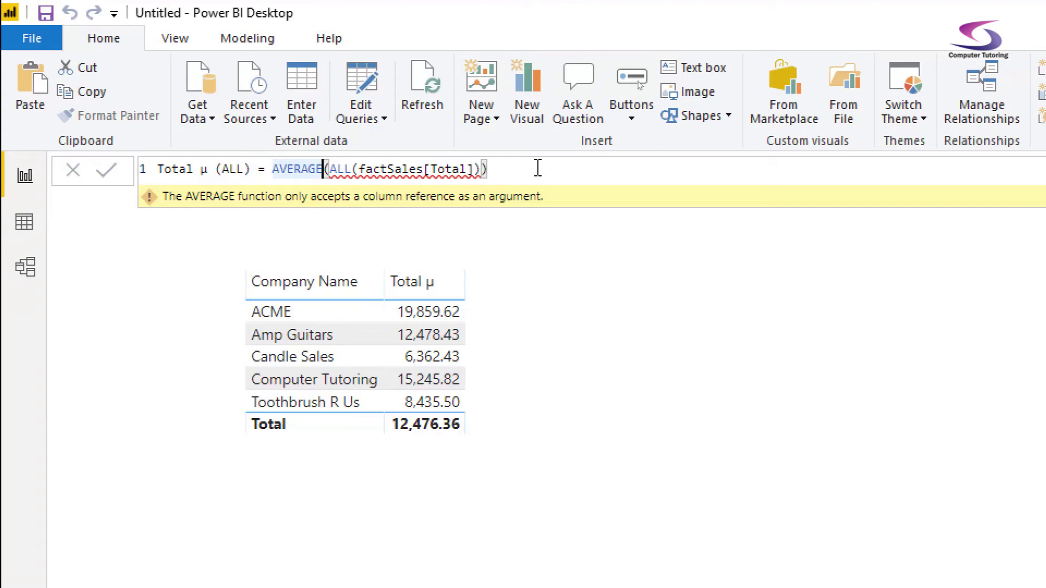
pyautogui.press('Delete')
pyautogui.press('Delete')
pyautogui.press('Delete')
pyautogui.press('Delete')
pyautogui.press('Delete')
pyautogui.press('Delete')
pyautogui.press('Delete')
pyautogui.press('Delete')
pyautogui.press('Delete')
pyautogui.press('Delete')
pyautogui.press('Delete')
pyautogui.press('Delete')
pyautogui.press('Delete')
pyautogui.press('Delete')
pyautogui.press('Delete')
pyautogui.press('Delete')
pyautogui.press('Delete')
pyautogui.press('Delete')
pyautogui.press('Delete')
pyautogui.press('Delete')
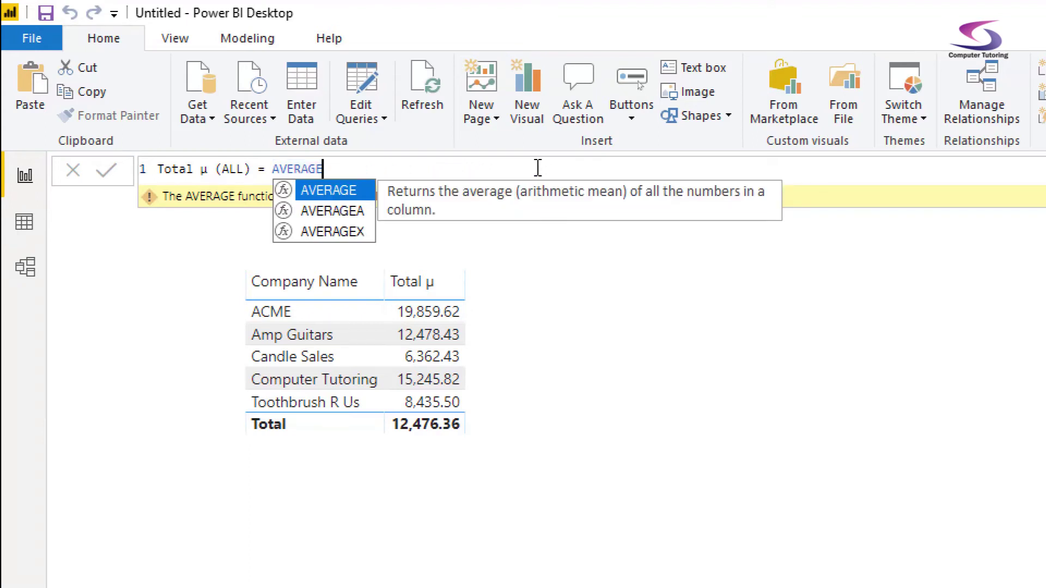
# Step: Change the function to AVERAGEX and complete the Total µ (ALL) formula as AVERAGEX(factSales,factSales[Total])
pyautogui.write('X')
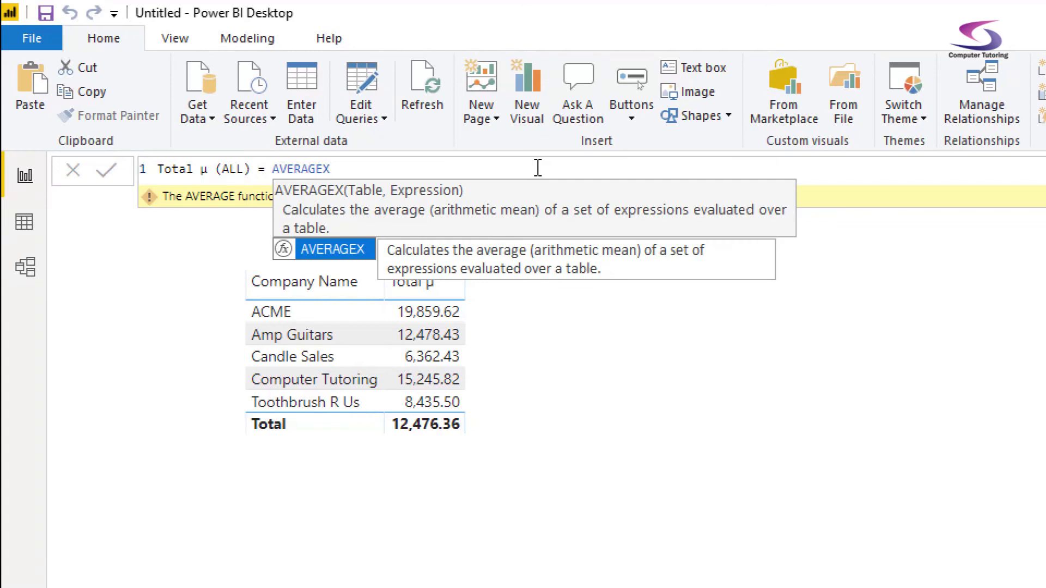
pyautogui.write('(')
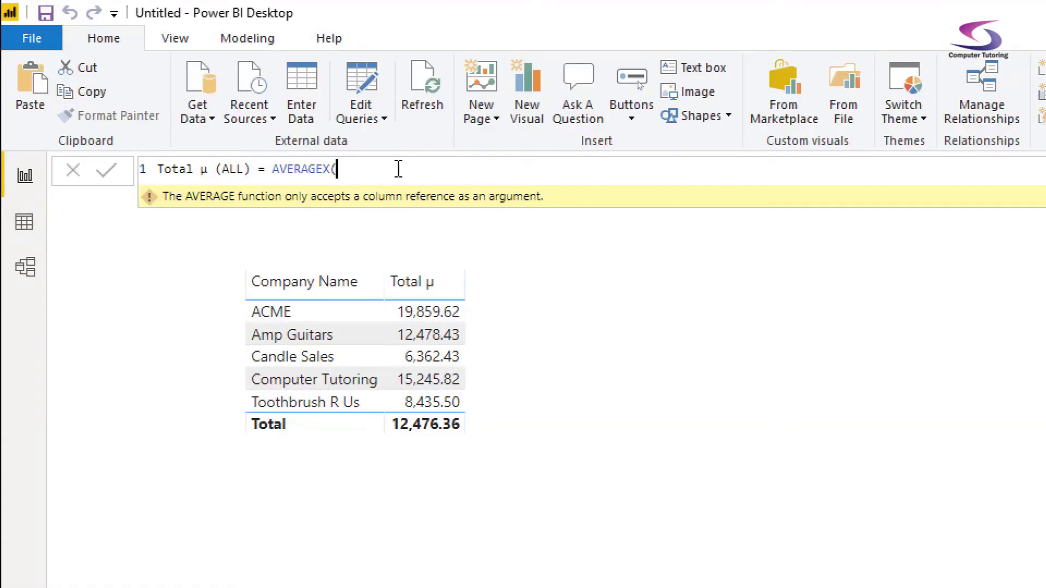
pyautogui.write('factSales')
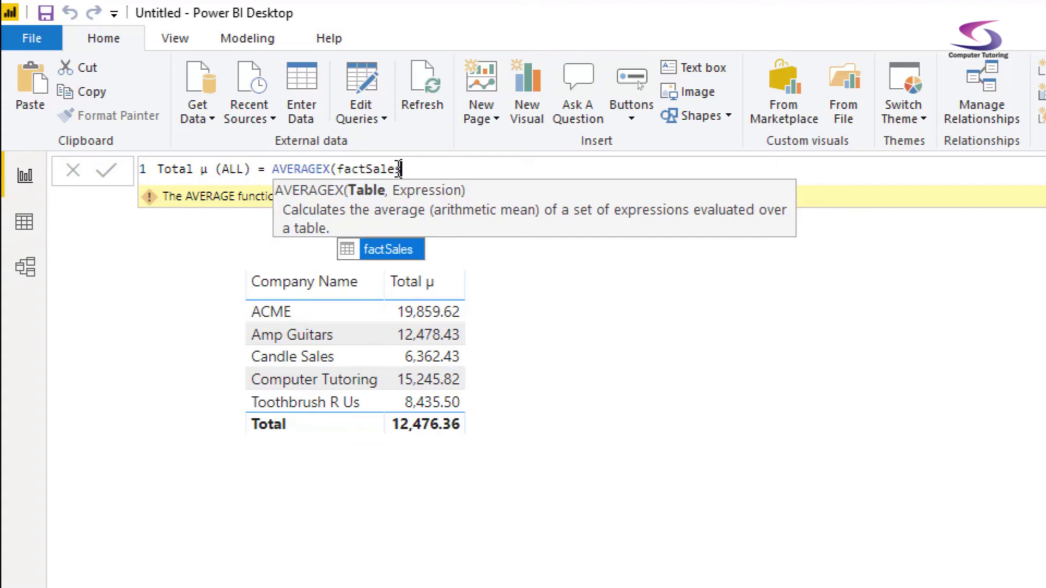
pyautogui.write(',')
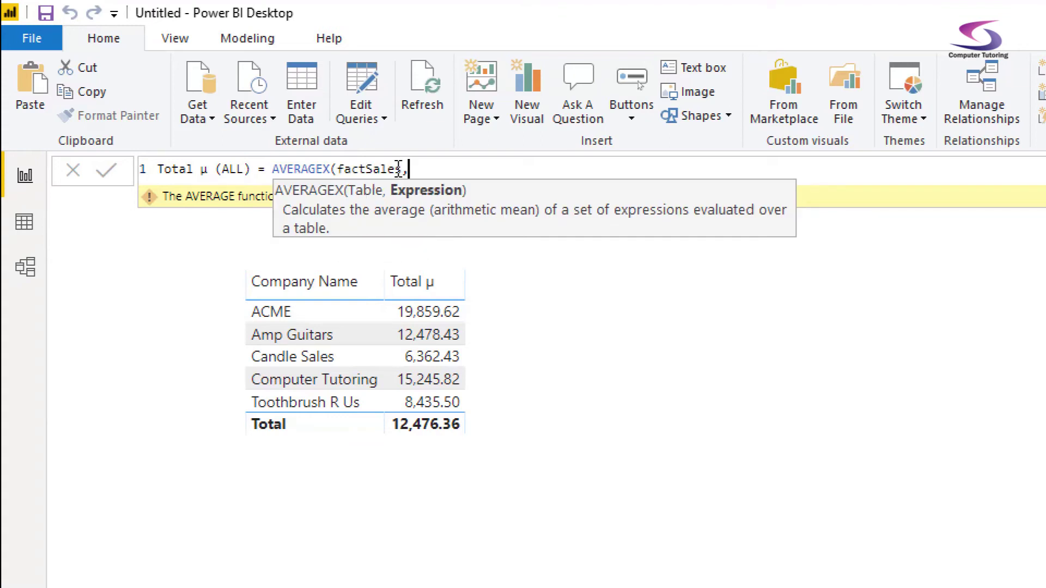
pyautogui.write('[t')
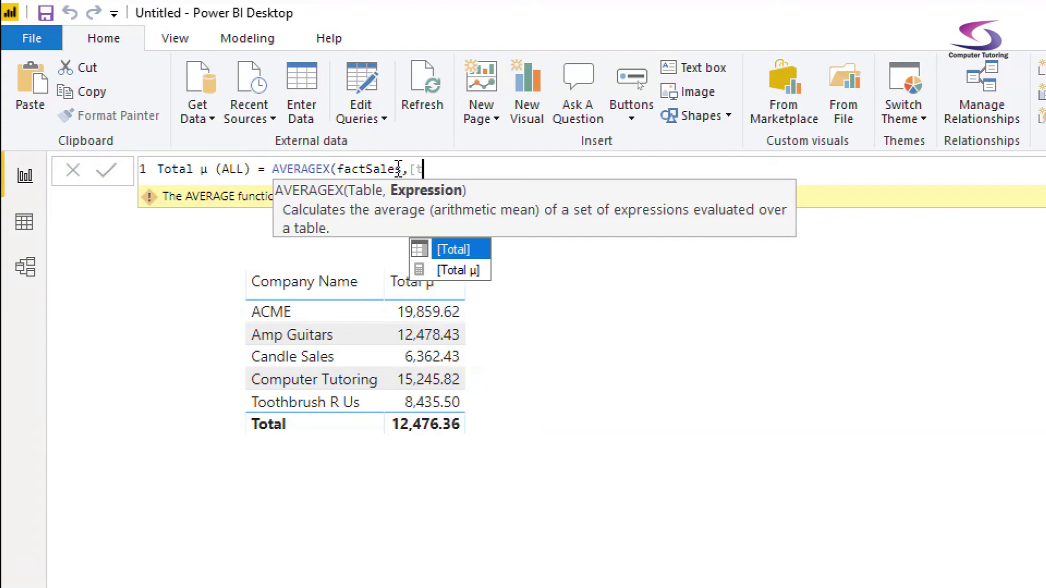
pyautogui.press('BackSpace')
pyautogui.press('BackSpace')
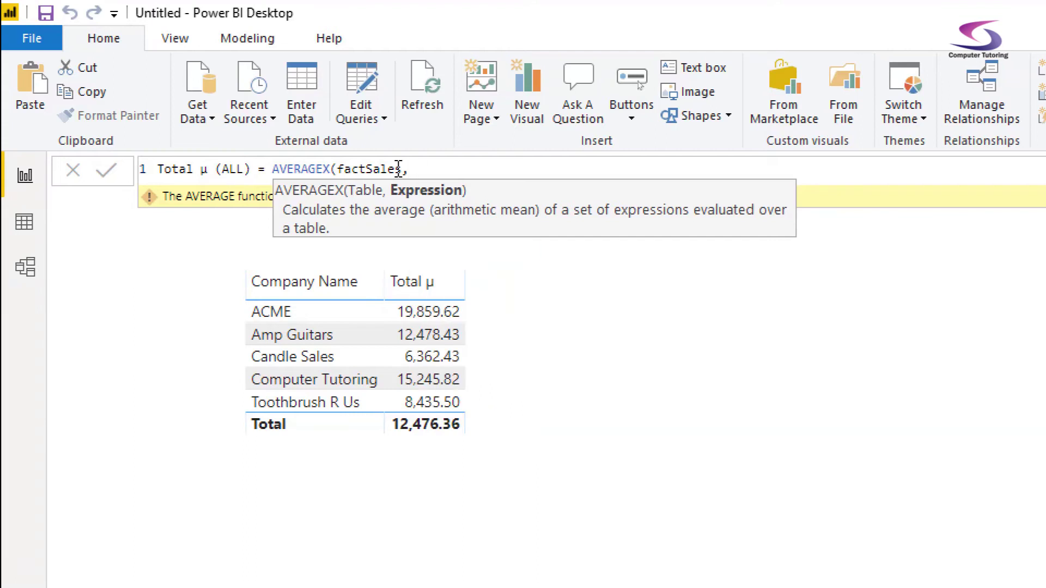
pyautogui.write('factSales')
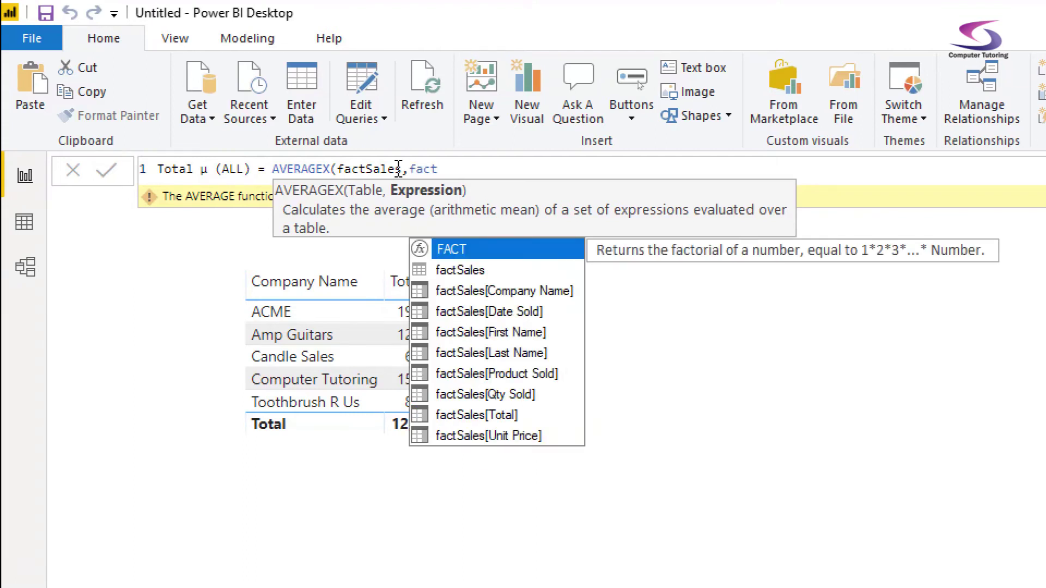
pyautogui.write('[Tot')
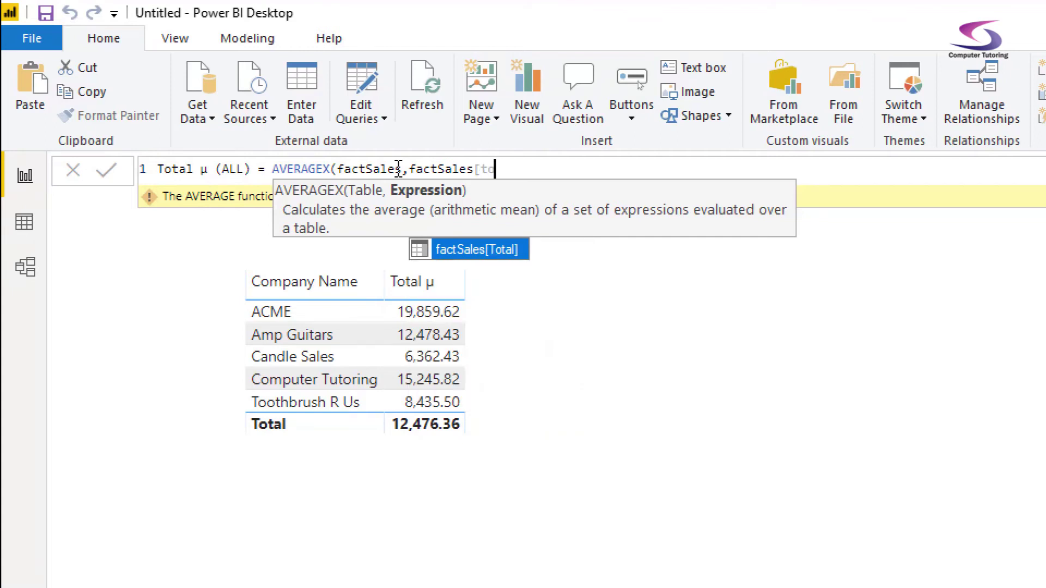
pyautogui.press('Tab')
pyautogui.write(')')
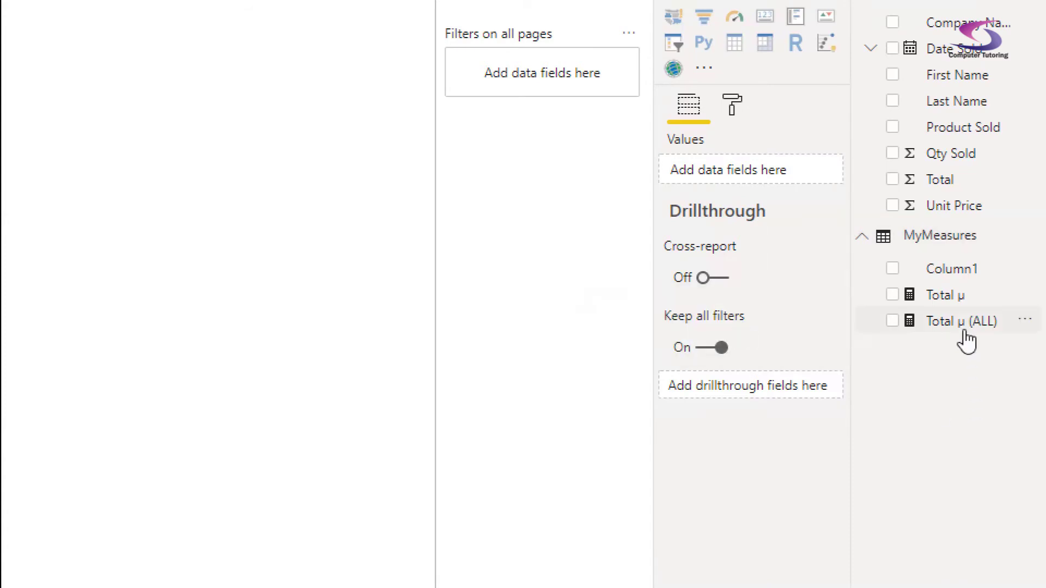
# Step: Add the Total µ (ALL) measure to the company table and move the table closer to the page's upper-left corner
pyautogui.moveTo(964, 329); pyautogui.dragTo(202, 86)
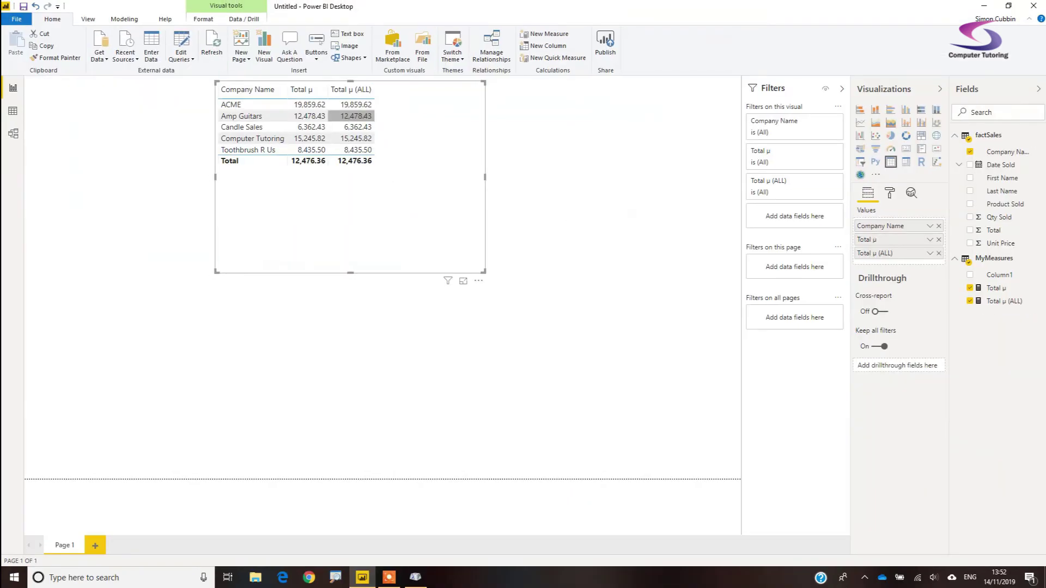
pyautogui.moveTo(350, 116); pyautogui.dragTo(264, 134)
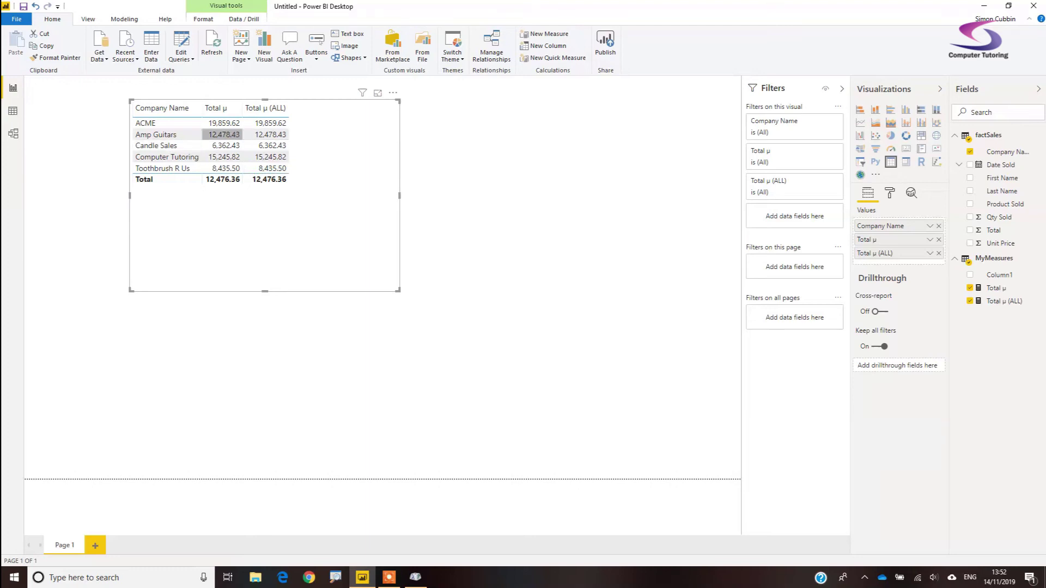
# Step: Wrap the table argument in ALL so the Total µ (ALL) formula becomes AVERAGEX(ALL(factSales),factSales[Total])
pyautogui.click(1004, 301)
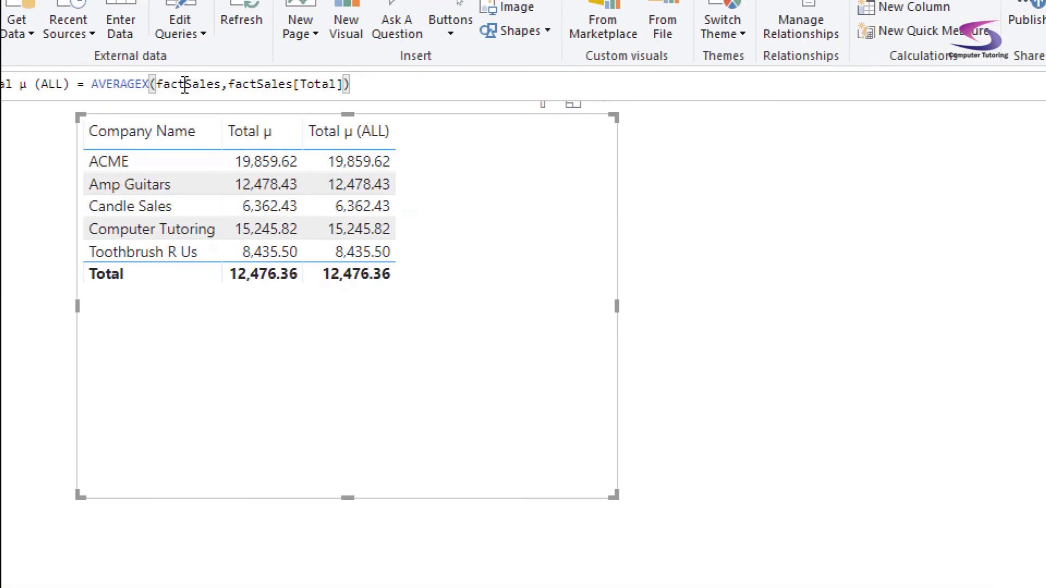
pyautogui.click(156, 84)
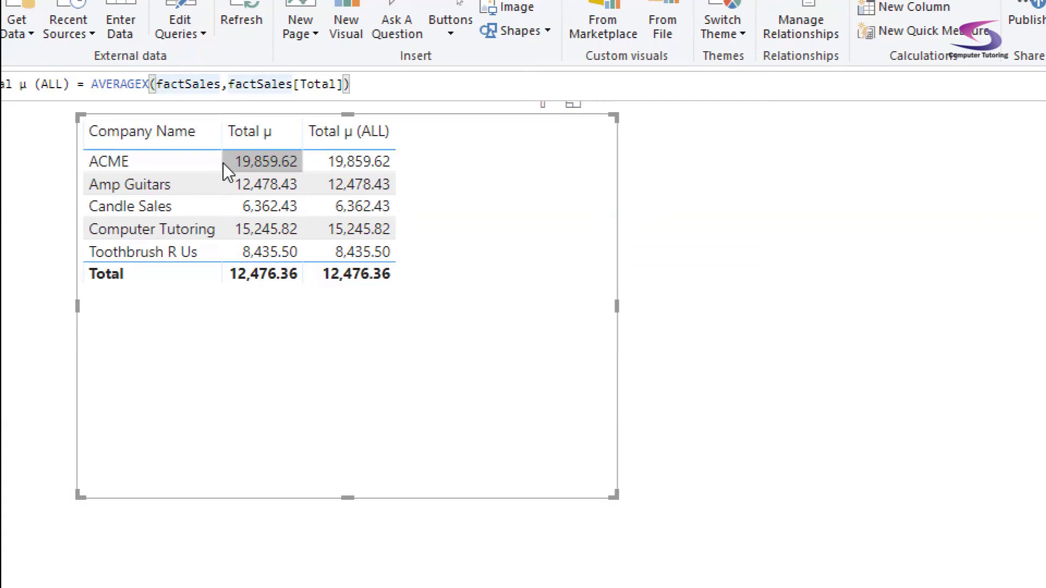
pyautogui.write('ALL(')
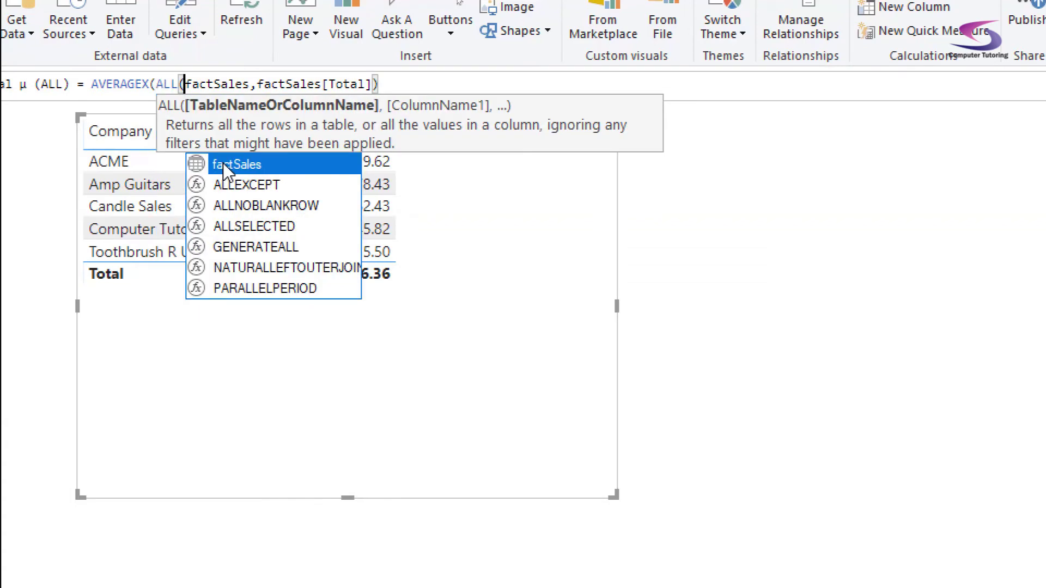
pyautogui.click(252, 92)
pyautogui.write(')')
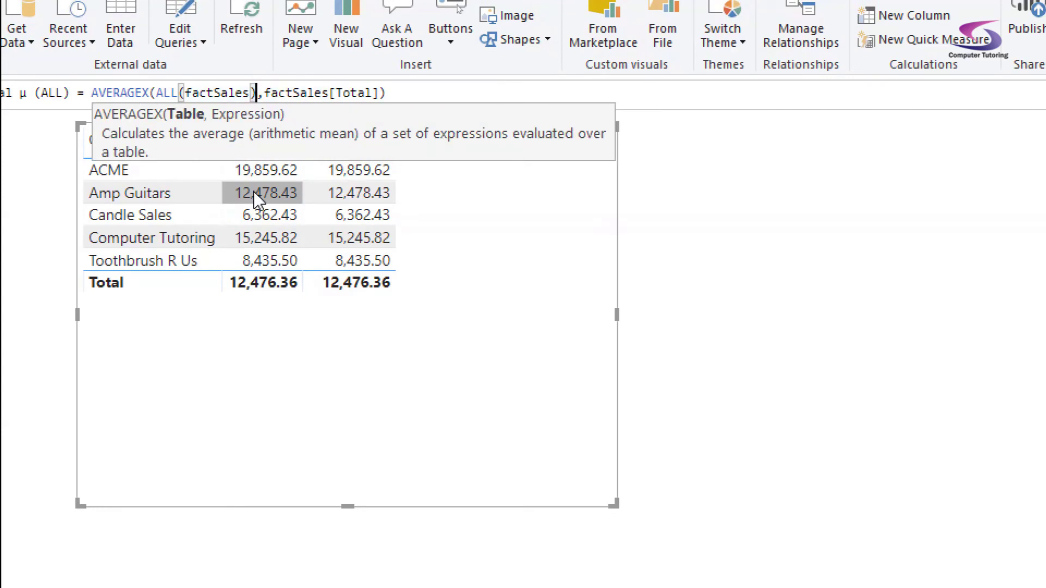
pyautogui.press('Return')
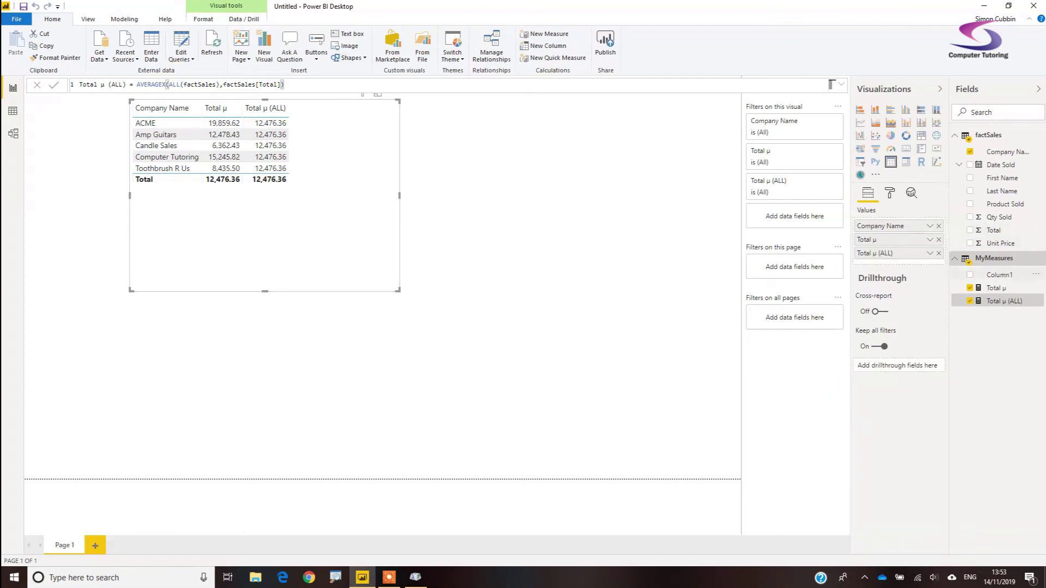
# Step: Delete Column1 from the MyMeasures table
pyautogui.rightClick(1002, 278)
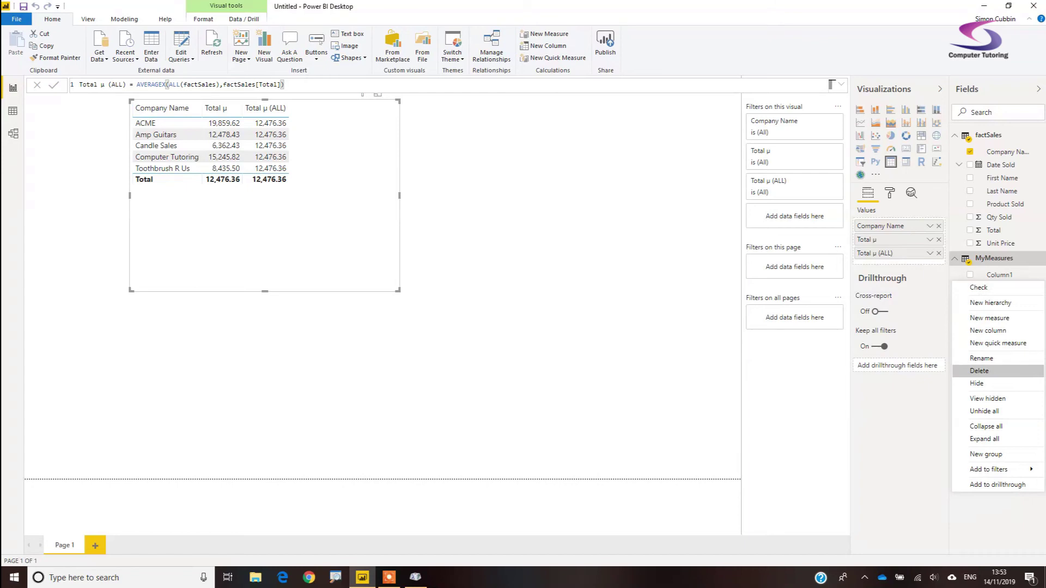
pyautogui.click(979, 371)
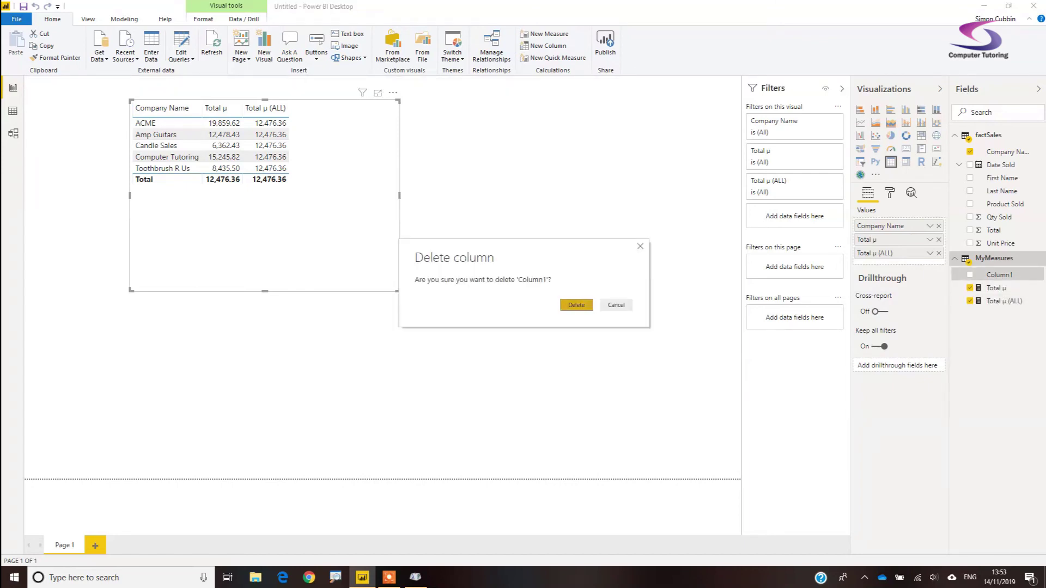
pyautogui.press('Return')
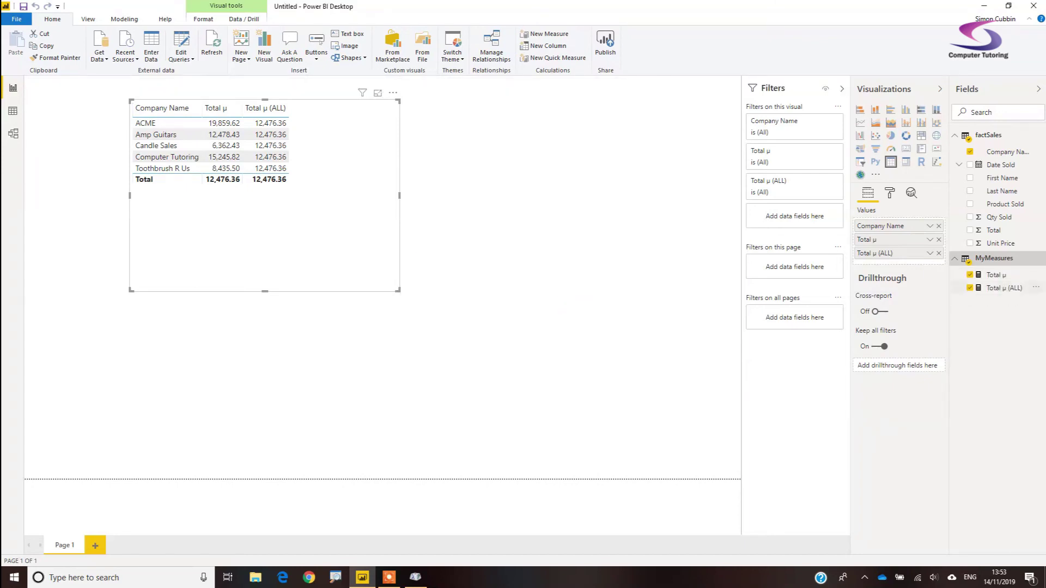
# Step: Create a new measure in the MyMeasures table and name it Difference from µ
pyautogui.click(1041, 258)
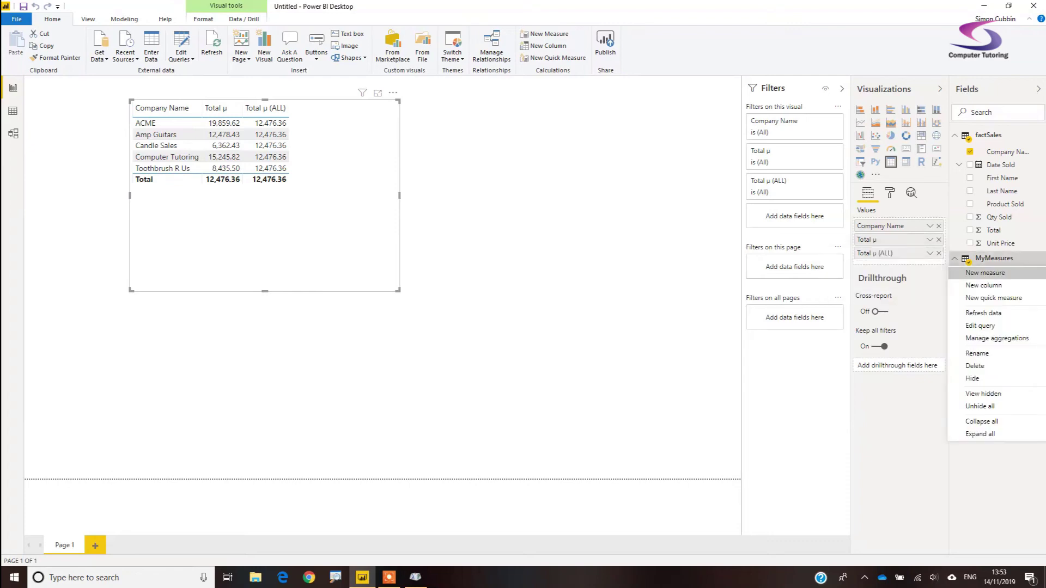
pyautogui.click(927, 274)
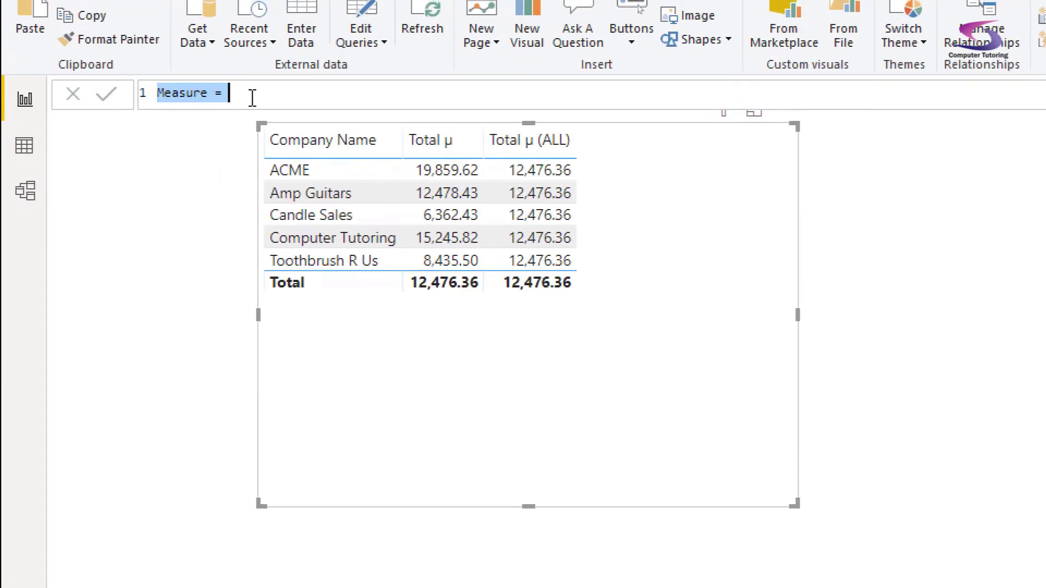
pyautogui.write('Diff')
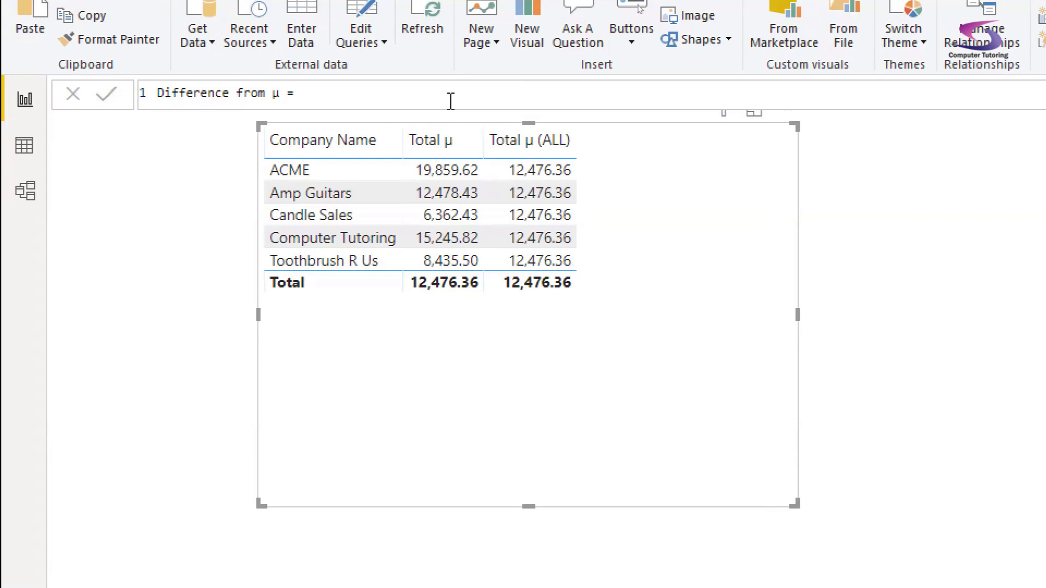
pyautogui.write('act')
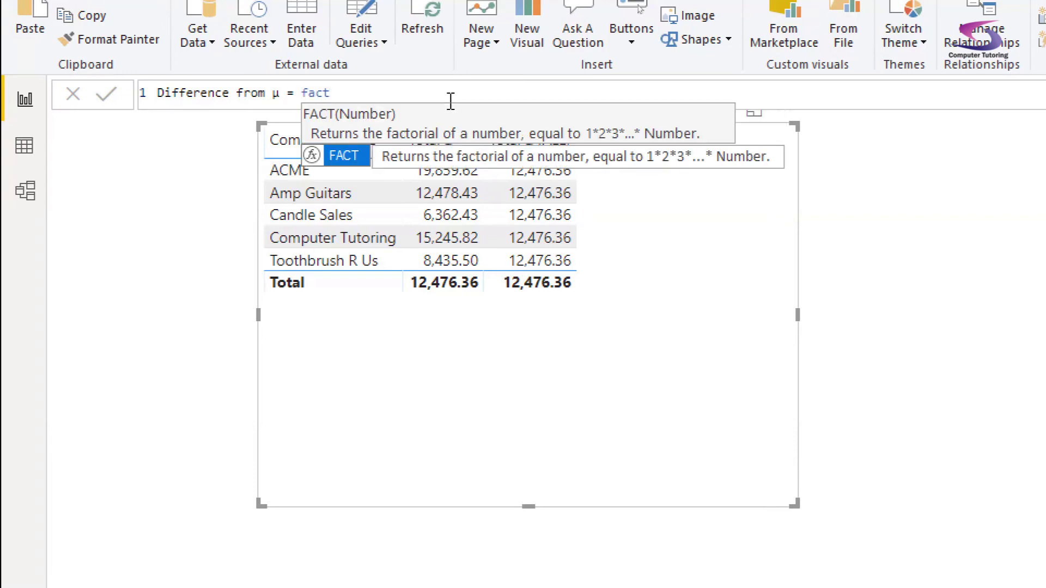
pyautogui.press('BackSpace')
pyautogui.press('BackSpace')
pyautogui.press('BackSpace')
pyautogui.press('BackSpace')
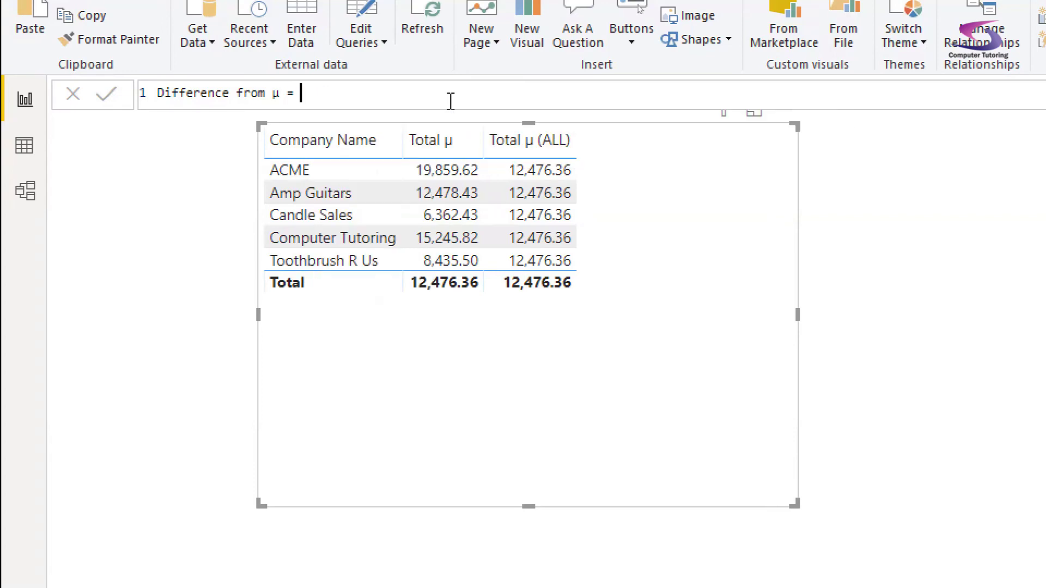
# Step: Complete the Difference from µ measure with the formula [Total µ] - [Total µ (ALL)]
pyautogui.write('[')
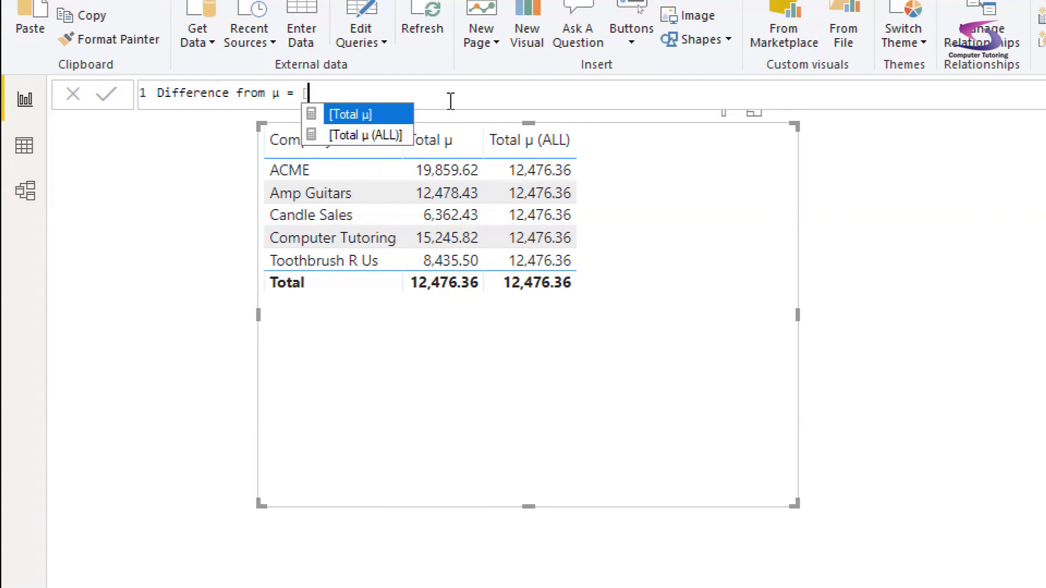
pyautogui.press('Tab')
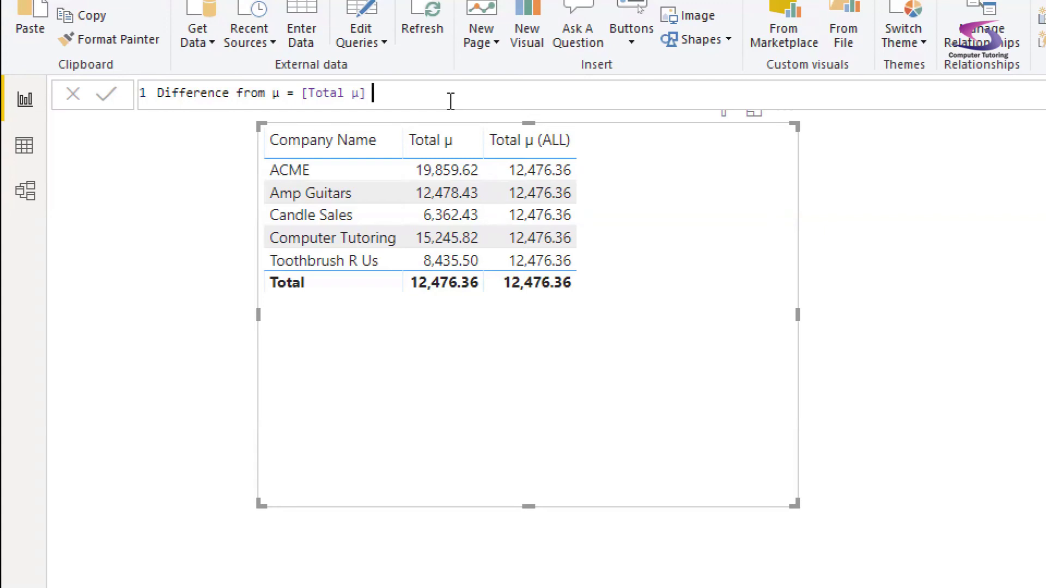
pyautogui.write('- [')
pyautogui.press('Down')
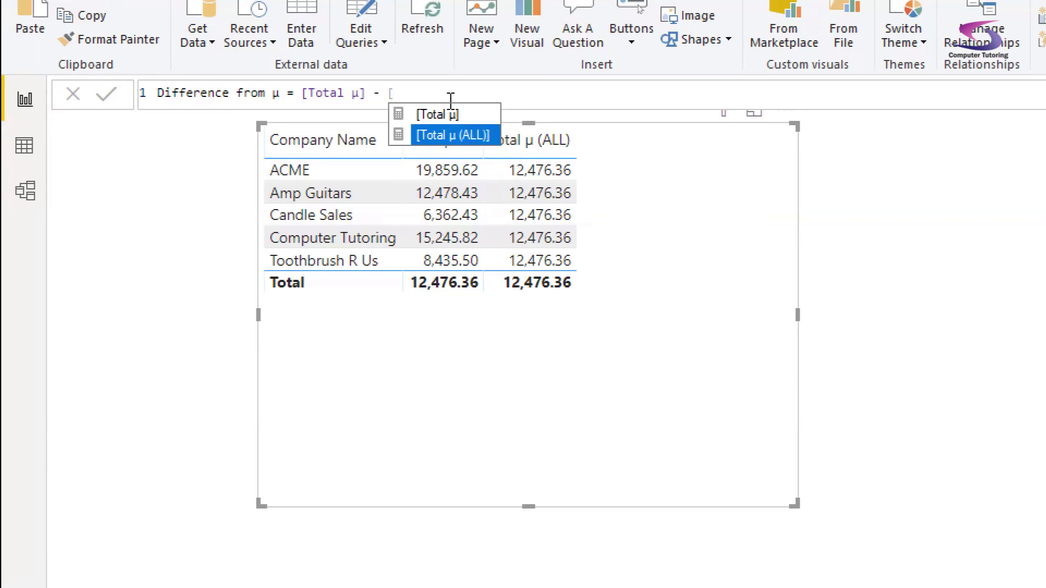
pyautogui.press('Tab')
pyautogui.press('Return')
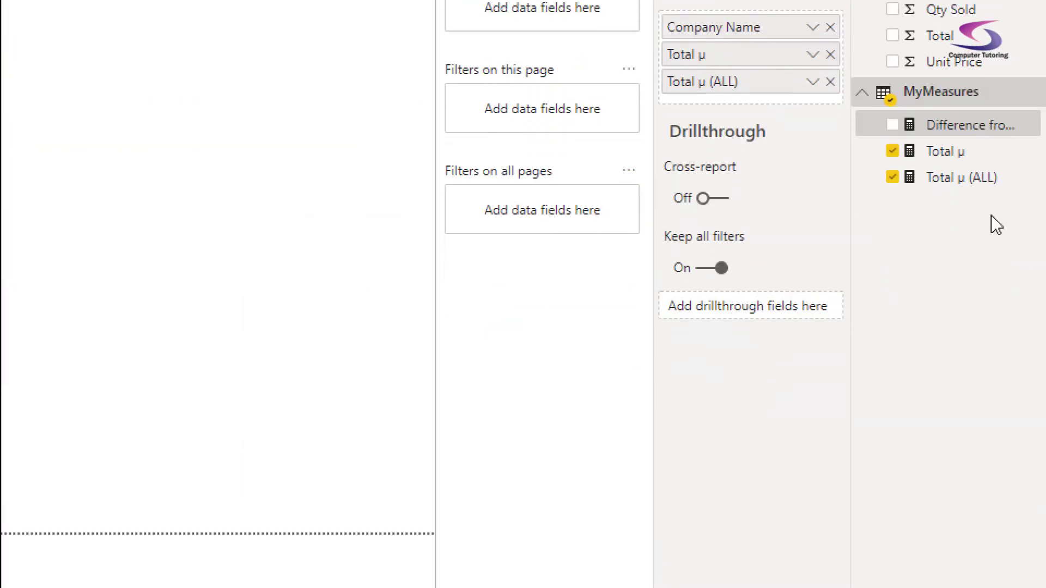
# Step: Add Difference from µ to the table after Company Name, and fit the table to its data in the page's upper-left corner
pyautogui.moveTo(964, 131); pyautogui.dragTo(139, 86)
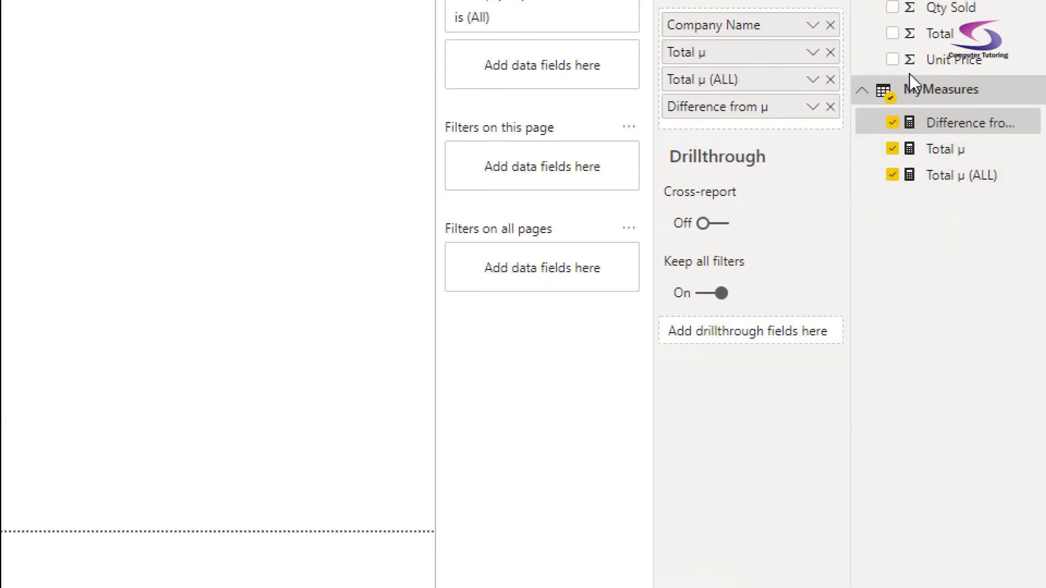
pyautogui.moveTo(679, 99)
pyautogui.mouseDown()
pyautogui.moveTo(681, 49)
pyautogui.moveTo(679, 90)
pyautogui.mouseUp()
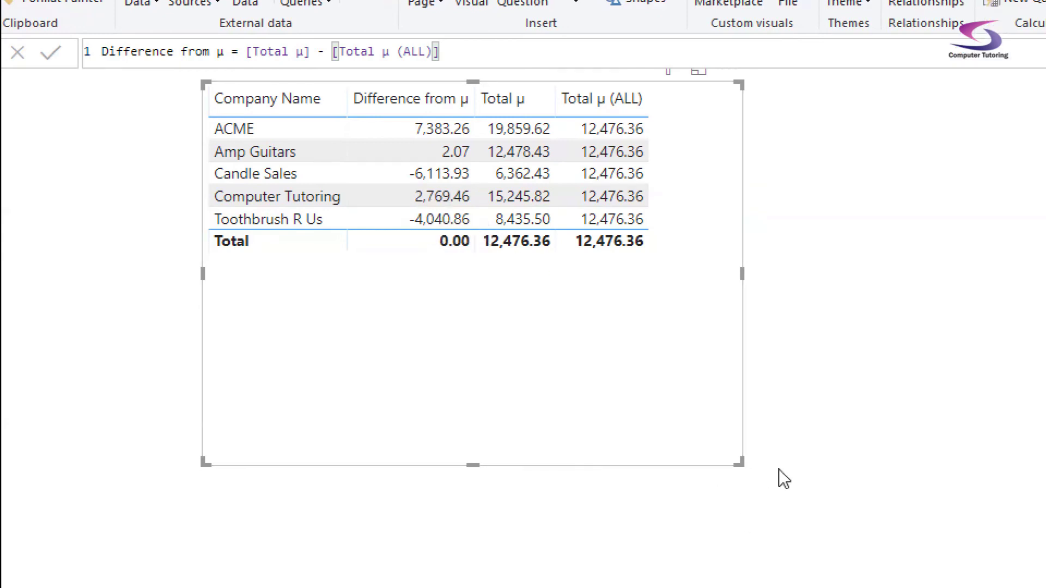
pyautogui.moveTo(740, 461); pyautogui.dragTo(662, 255)
pyautogui.moveTo(307, 256); pyautogui.dragTo(87, 258)
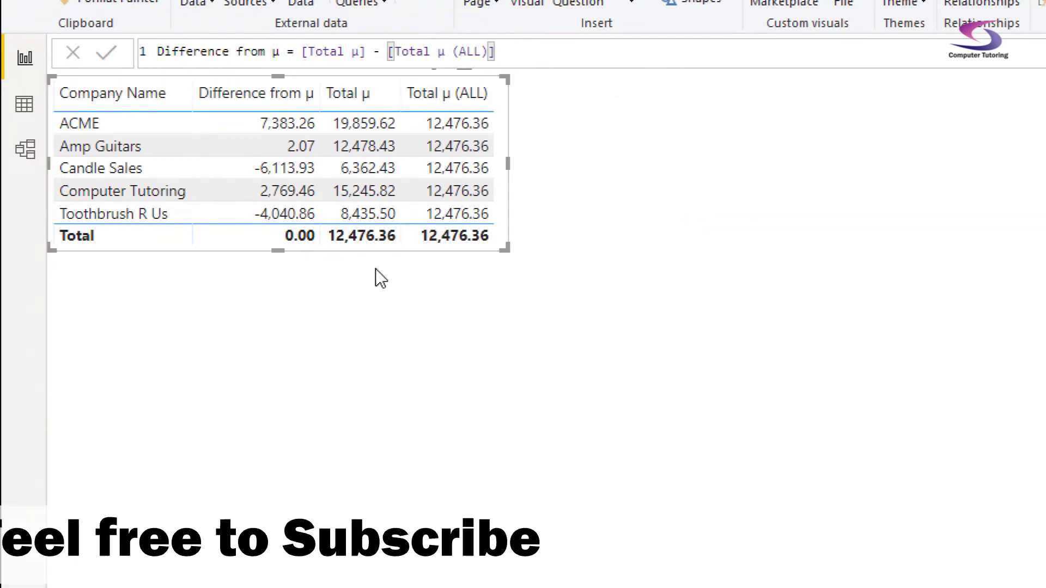
# Step: Insert a clustered bar chart, place it beside the table and enlarge it
pyautogui.click(604, 134)
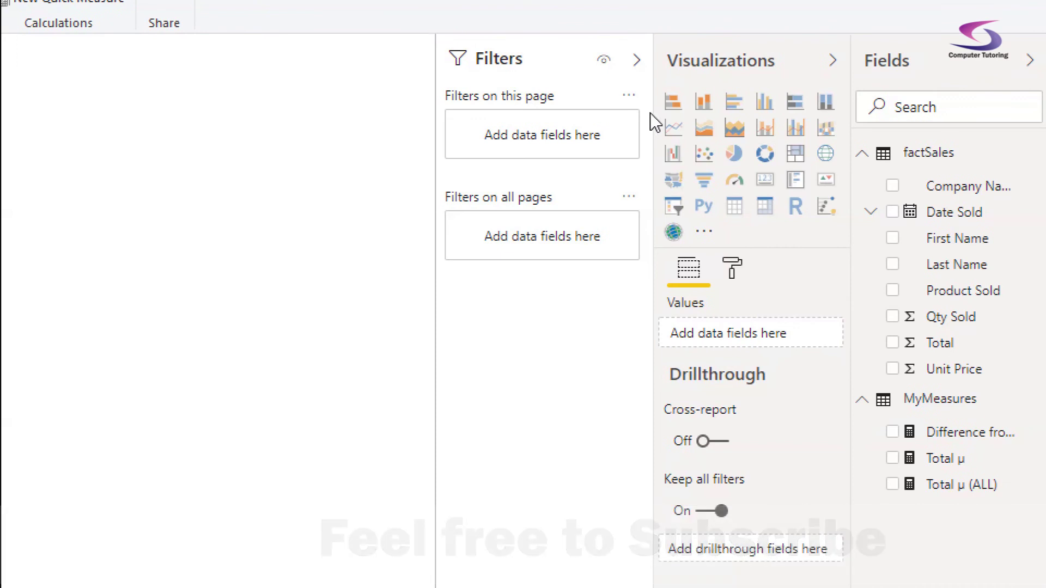
pyautogui.click(734, 111)
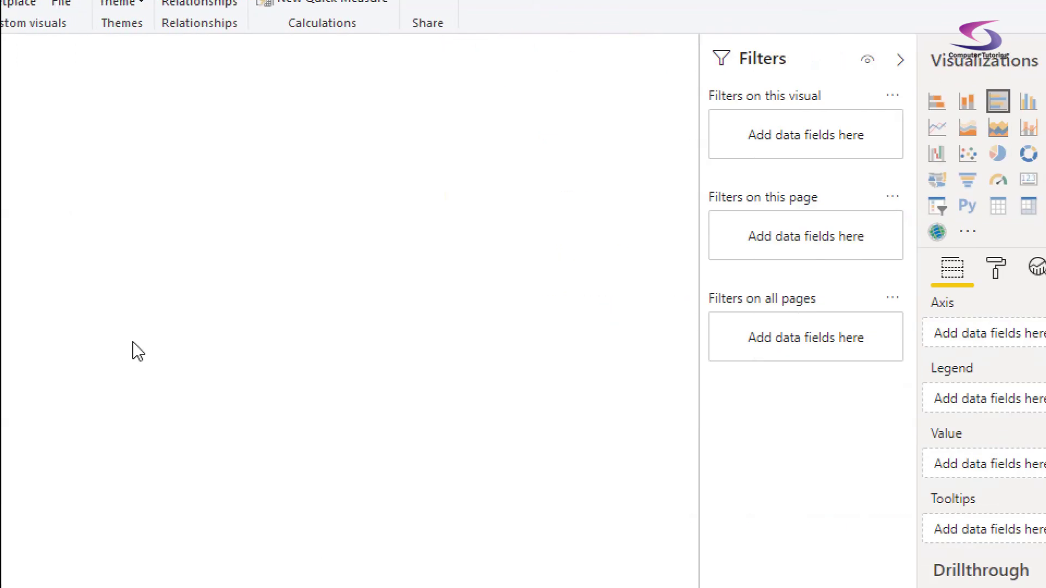
pyautogui.moveTo(313, 367); pyautogui.dragTo(768, 130)
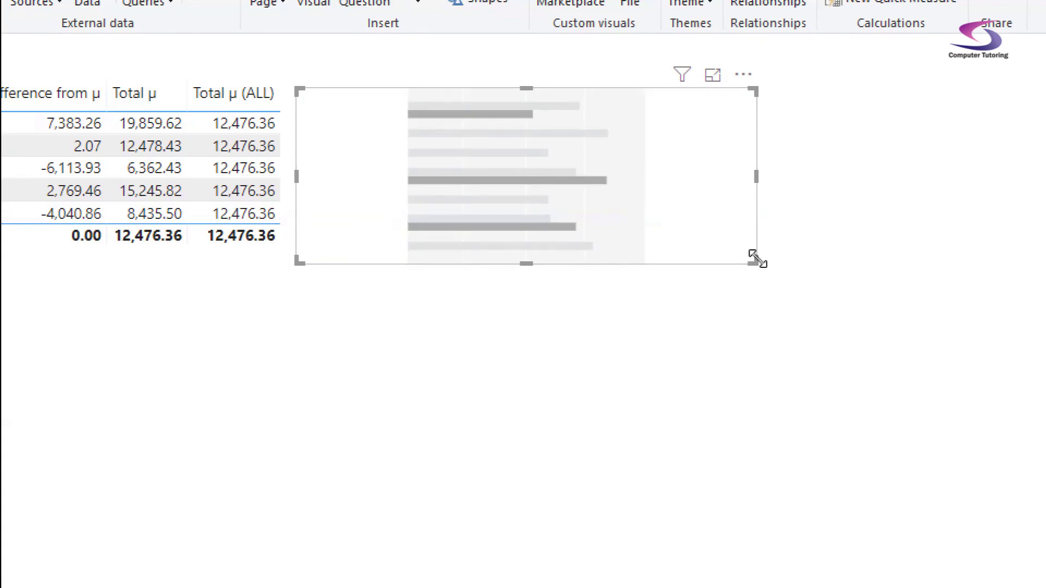
pyautogui.moveTo(757, 260); pyautogui.dragTo(818, 433)
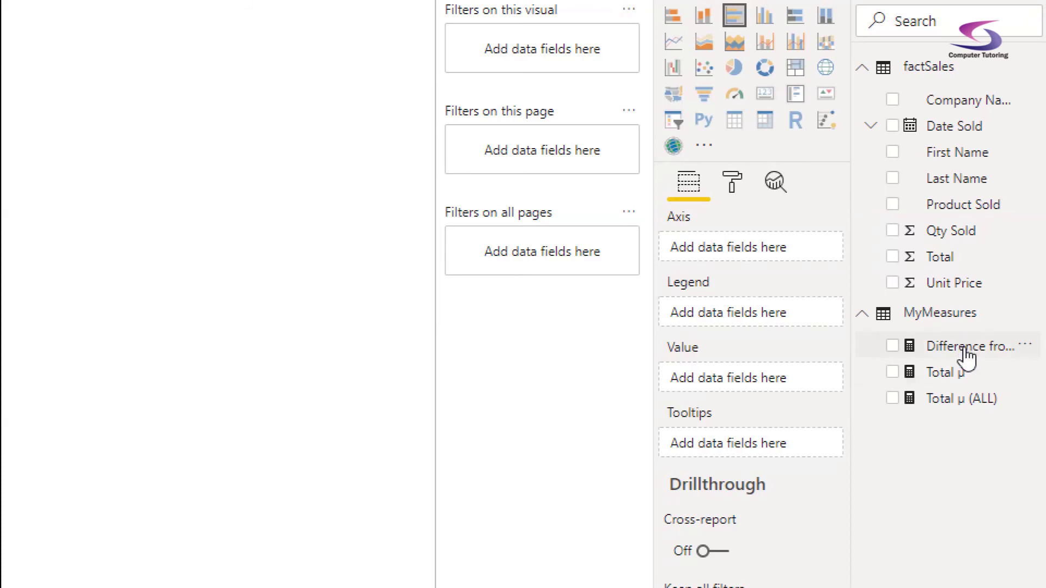
# Step: Use Difference from µ as the bar chart's value and Company Name as its axis, and choose the chart's sort field
pyautogui.moveTo(962, 351); pyautogui.dragTo(752, 391)
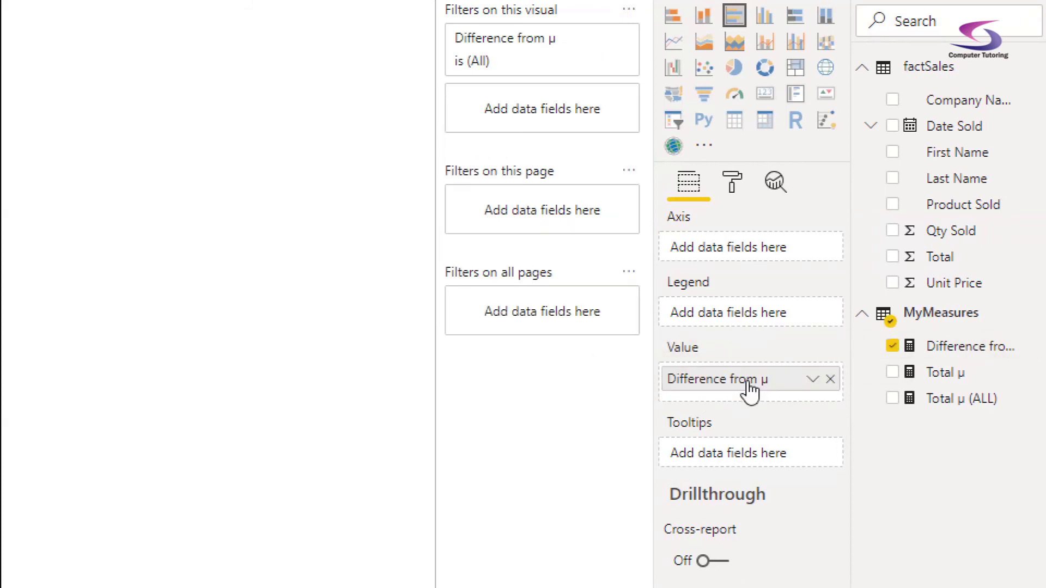
pyautogui.moveTo(987, 102); pyautogui.dragTo(787, 248)
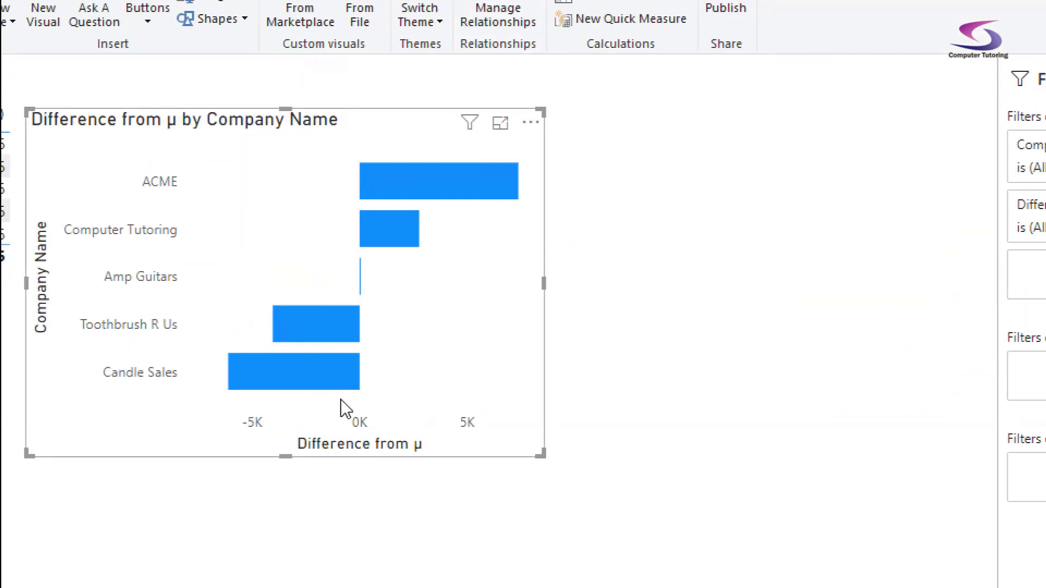
pyautogui.click(531, 123)
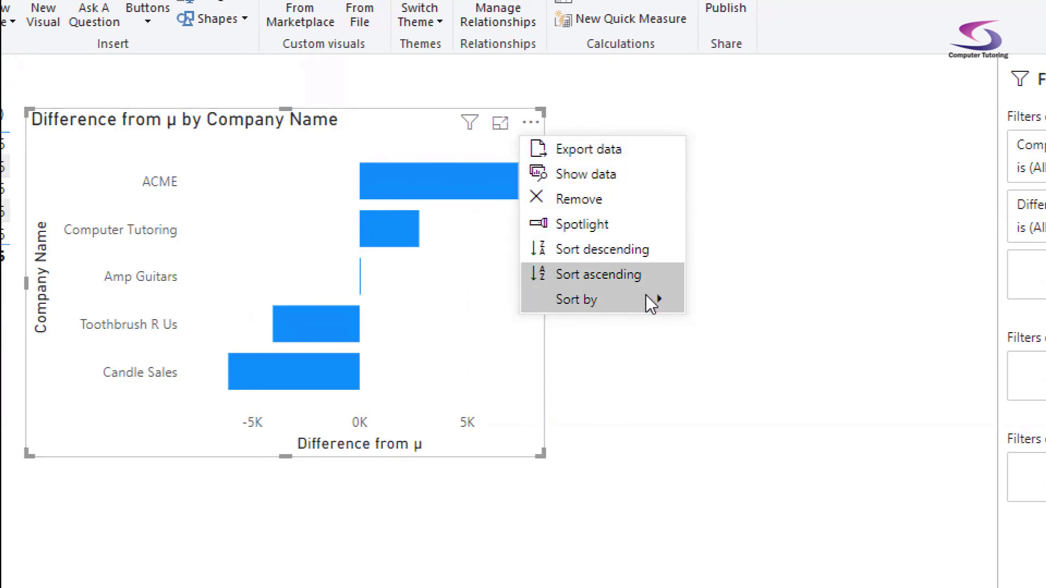
pyautogui.moveTo(649, 299)
pyautogui.click(835, 303)
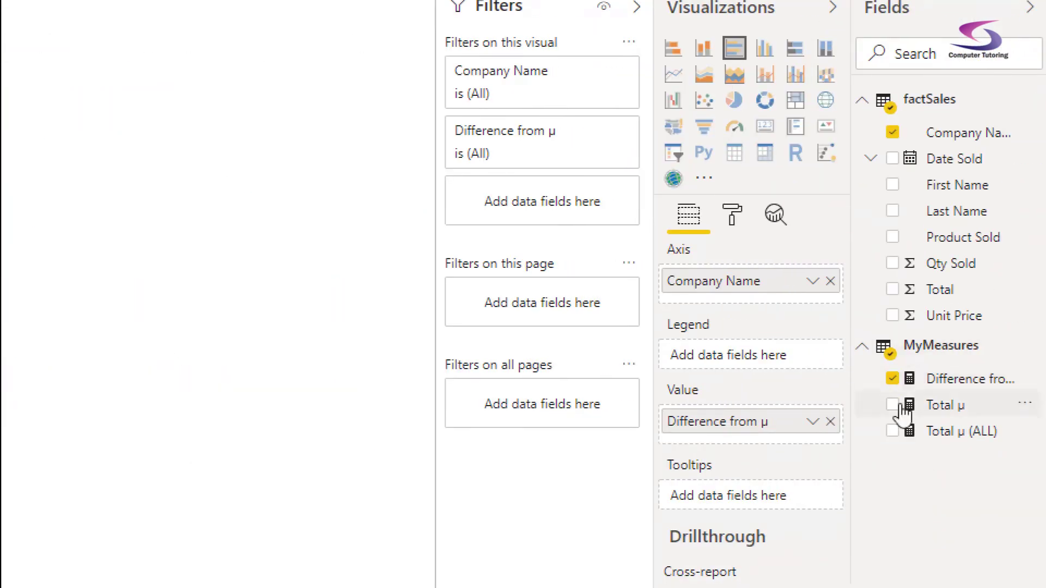
# Step: Open the conditional formatting settings for the bar chart's default data color
pyautogui.click(731, 217)
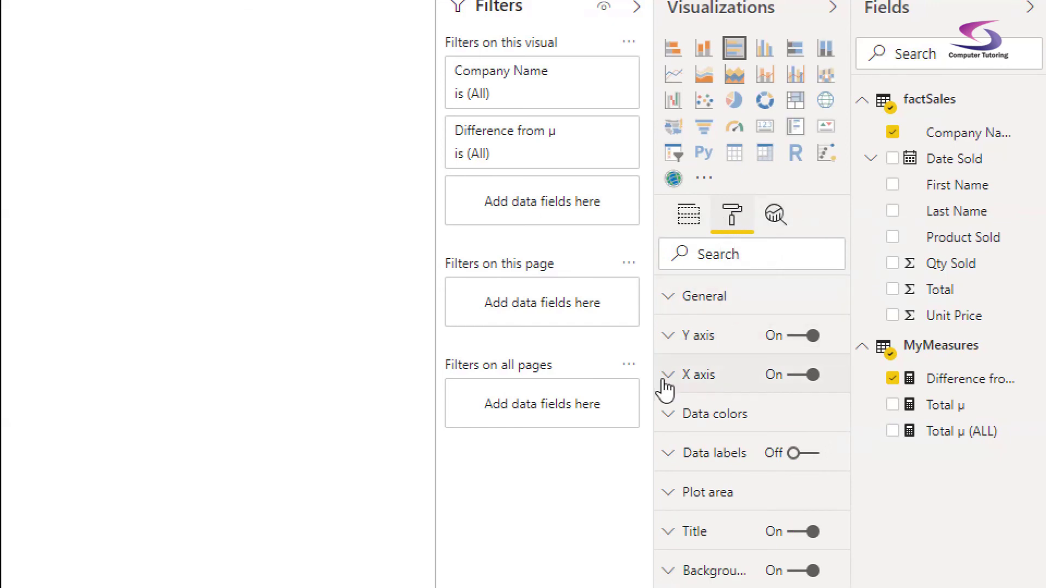
pyautogui.click(670, 420)
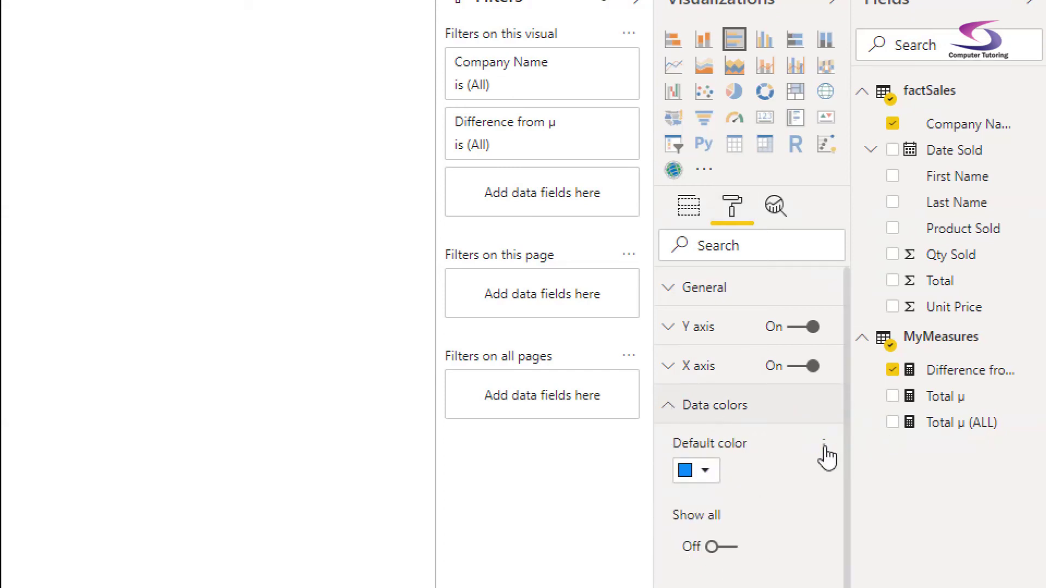
pyautogui.click(822, 446)
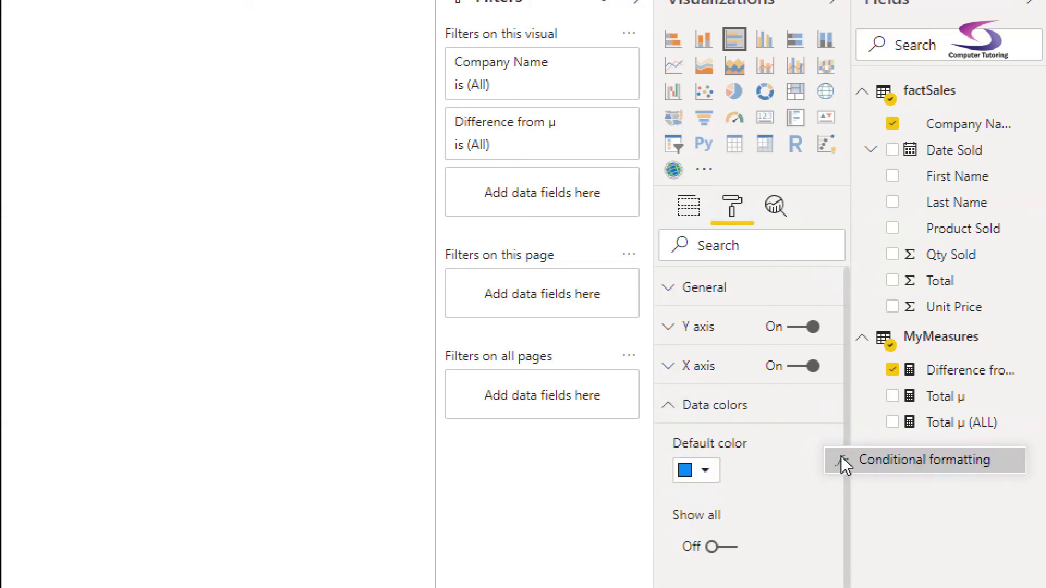
pyautogui.click(768, 512)
pyautogui.click(677, 413)
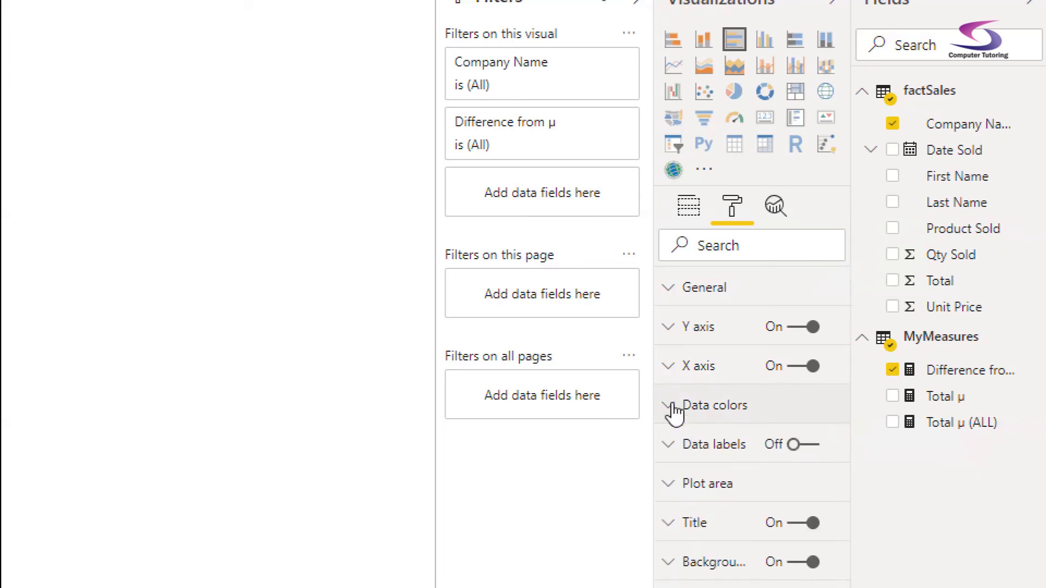
pyautogui.click(669, 410)
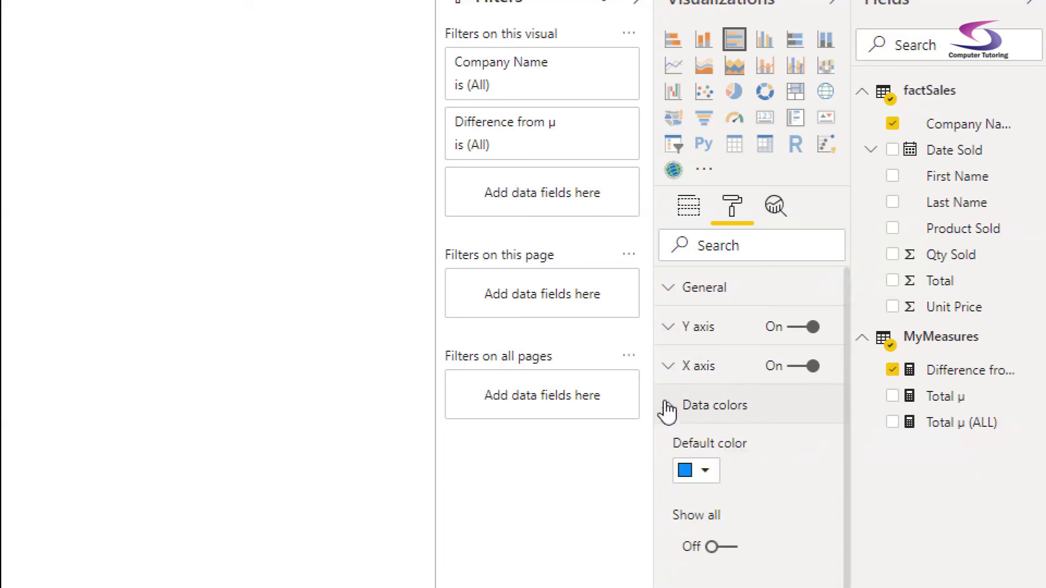
pyautogui.click(824, 447)
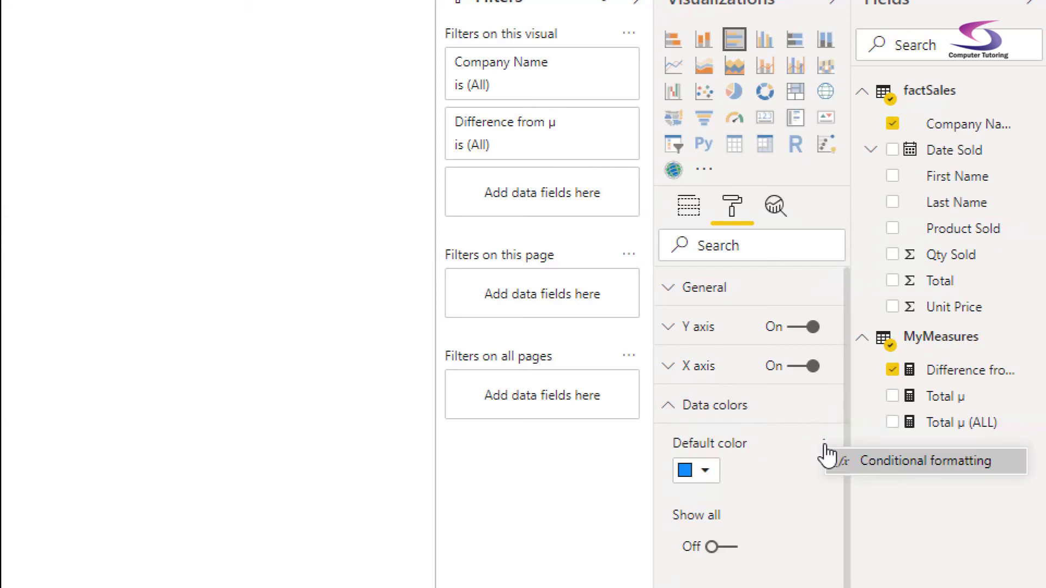
pyautogui.click(907, 469)
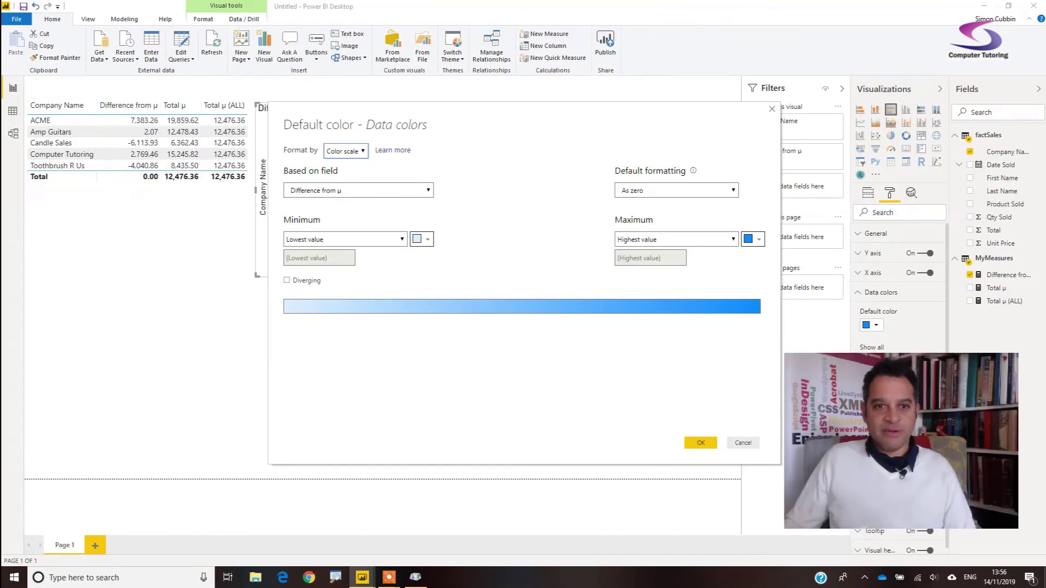
# Step: Format the bar colors by rules based on the Difference from µ measure
pyautogui.click(346, 151)
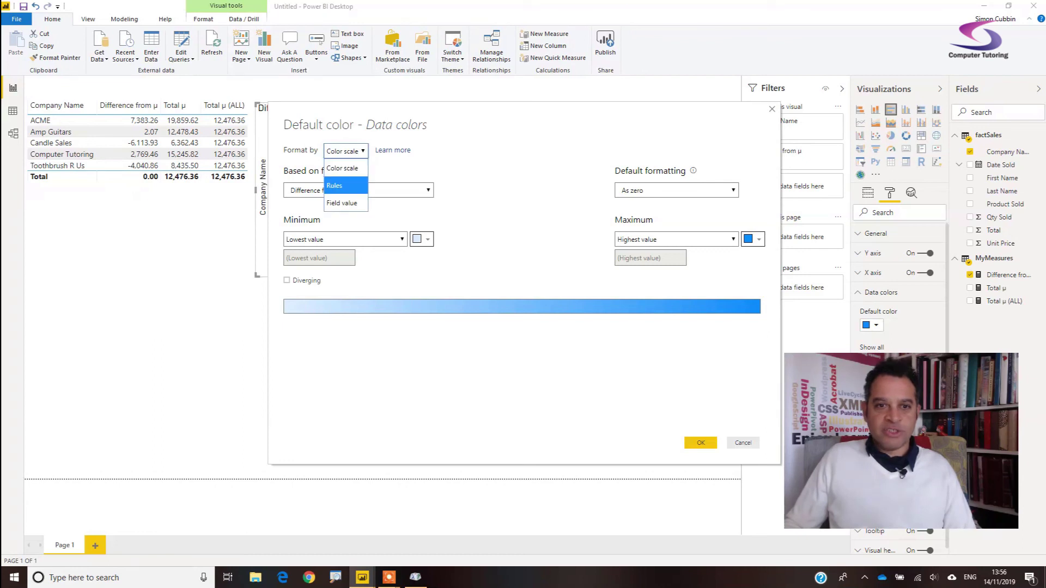
pyautogui.click(338, 185)
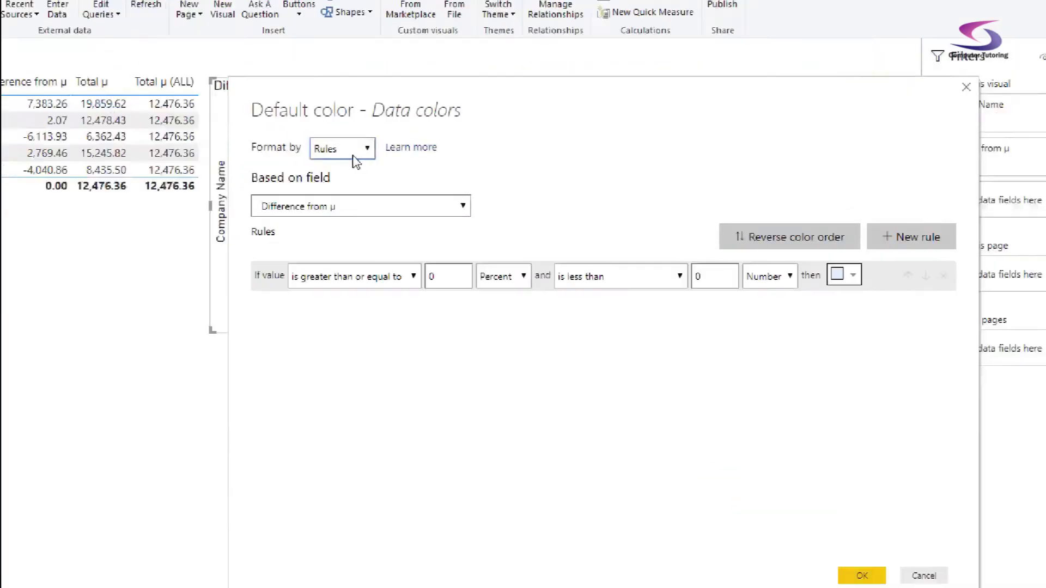
pyautogui.click(463, 234)
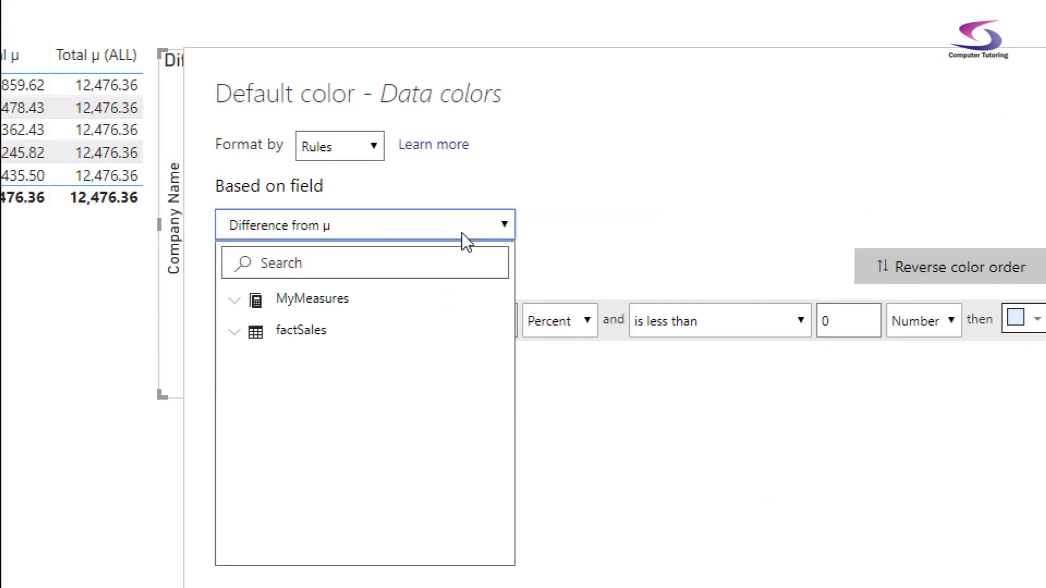
pyautogui.click(236, 300)
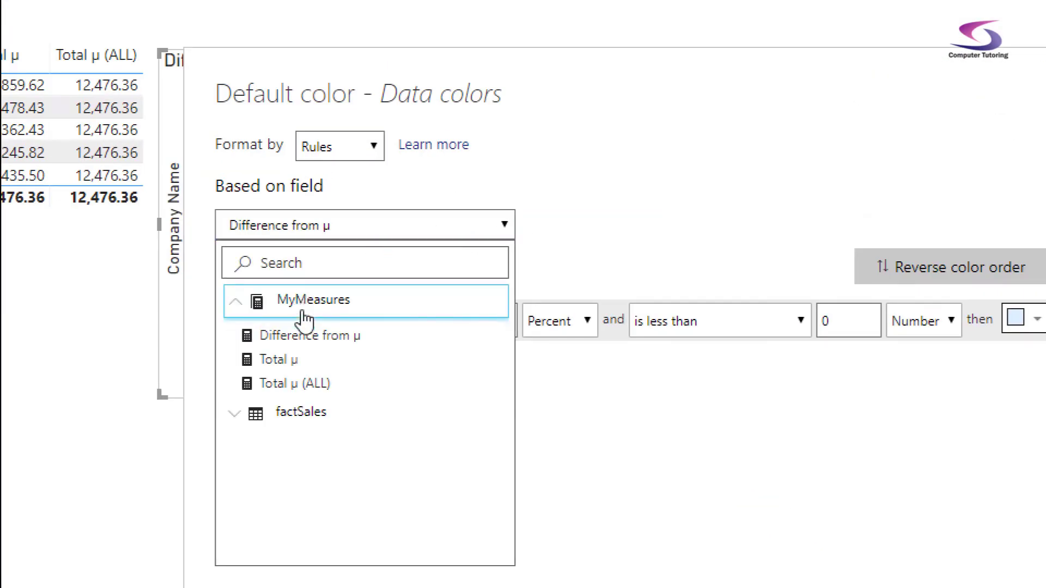
pyautogui.click(297, 334)
pyautogui.click(297, 333)
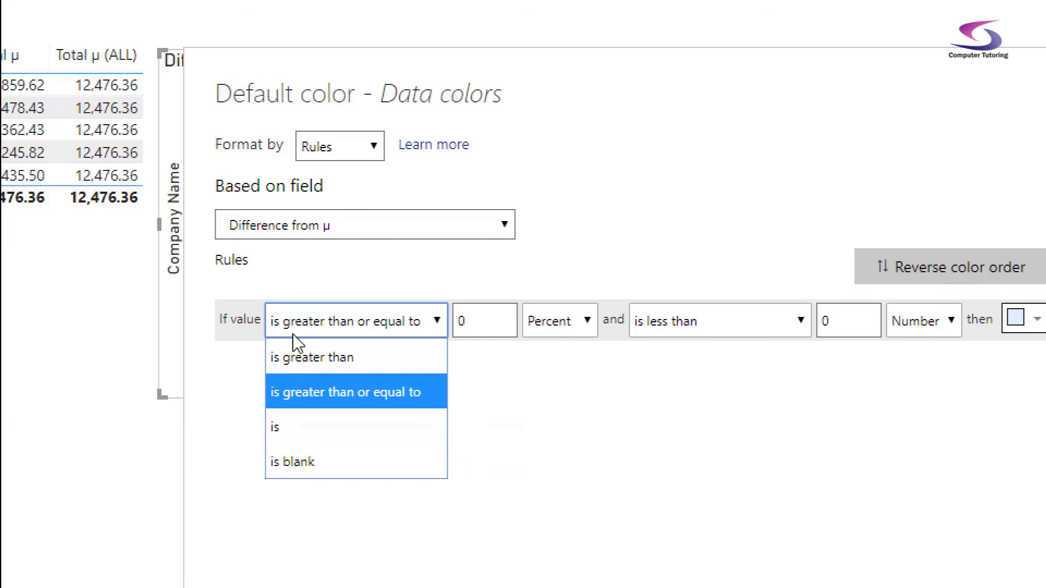
# Step: Define the first rule to color values from the minimum to less than 0 red, with both limits as numbers
pyautogui.click(484, 320)
pyautogui.click(486, 315)
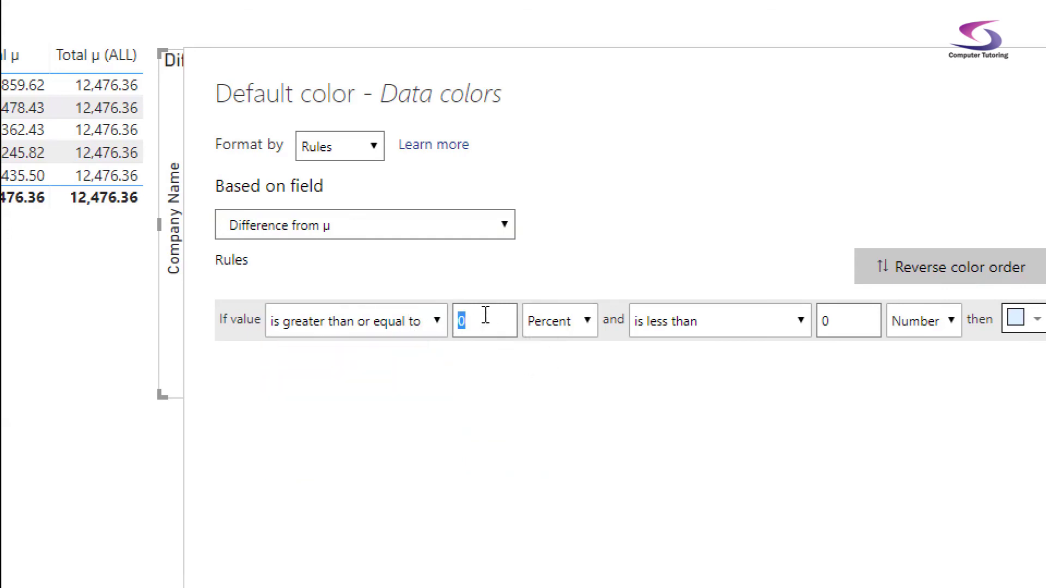
pyautogui.press('BackSpace')
pyautogui.press('Tab')
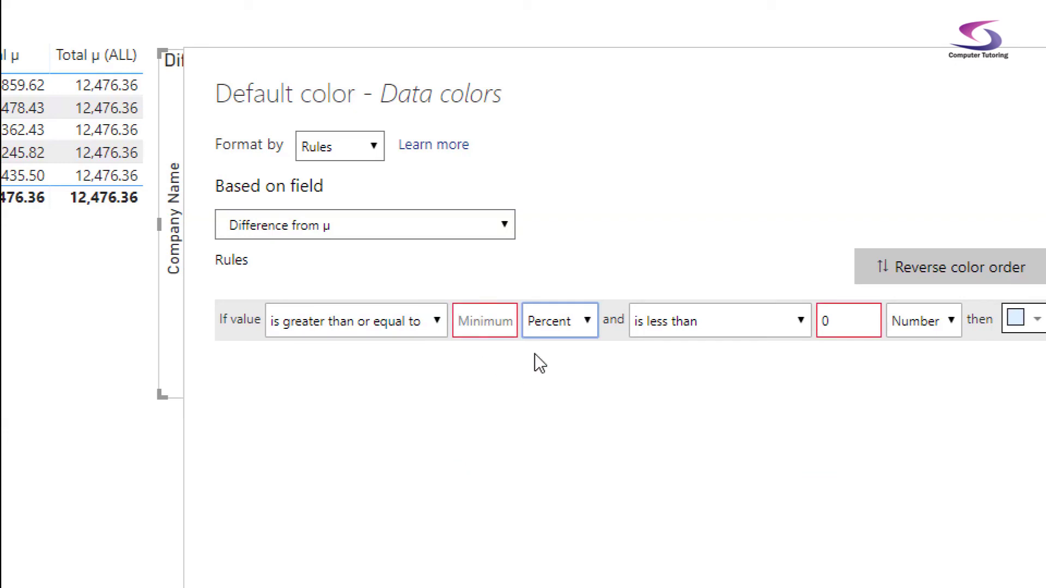
pyautogui.click(556, 327)
pyautogui.click(560, 358)
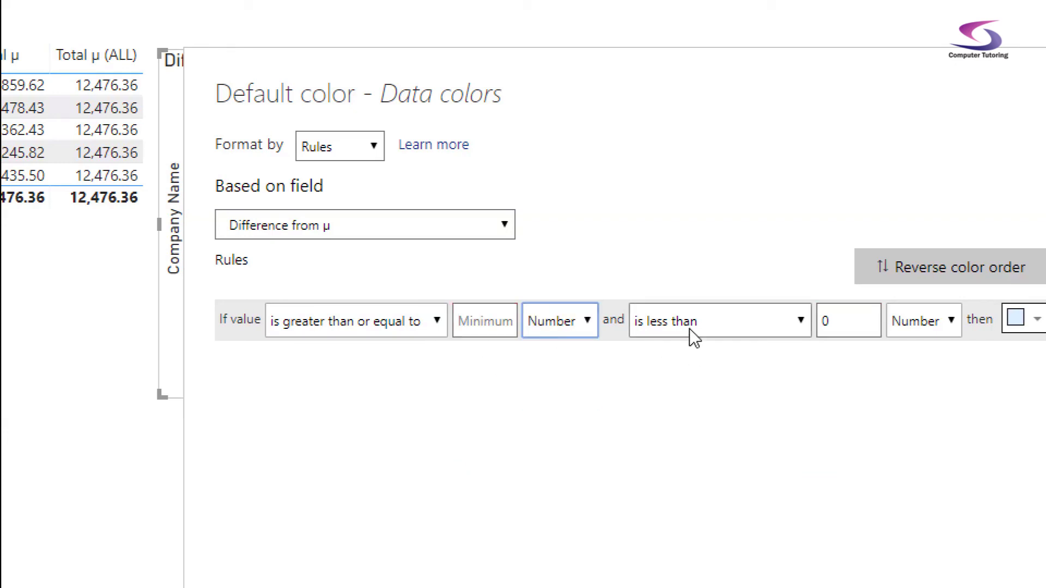
pyautogui.click(827, 324)
pyautogui.click(1027, 330)
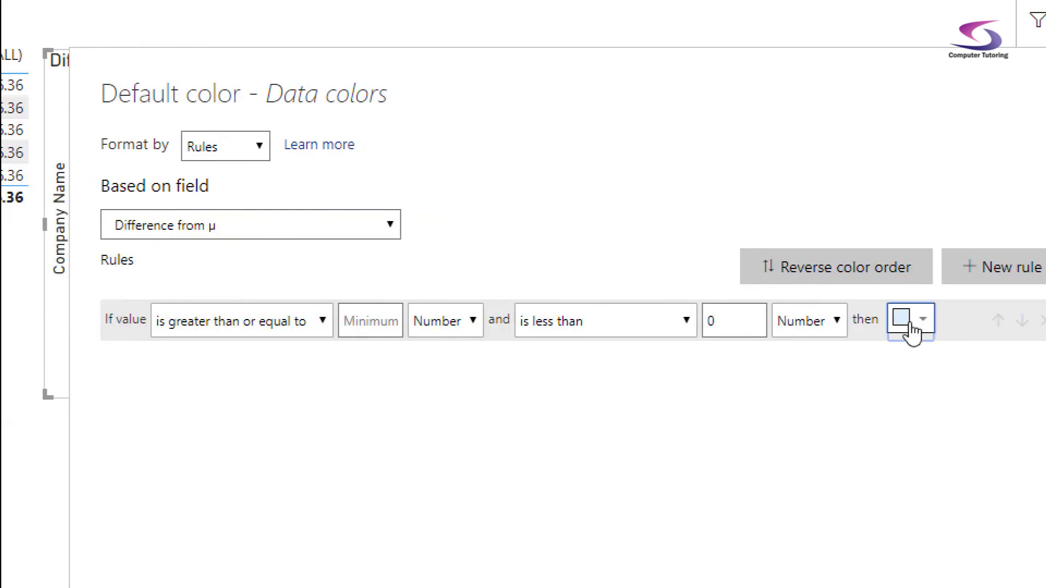
pyautogui.click(911, 330)
pyautogui.click(925, 375)
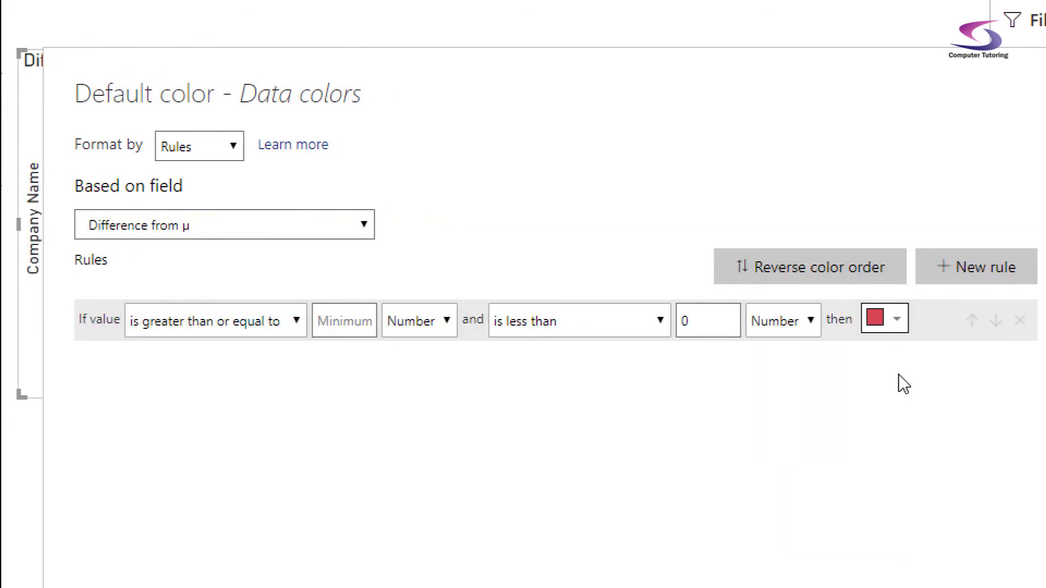
# Step: Add a second rule for values from 0 up to the maximum, with both limits as numbers
pyautogui.click(970, 268)
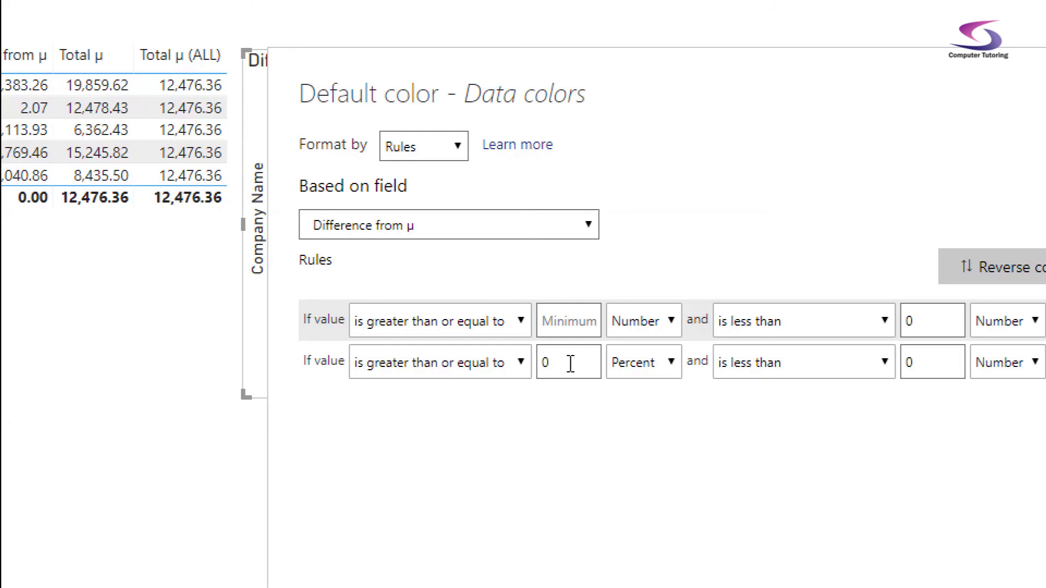
pyautogui.click(645, 364)
pyautogui.click(642, 396)
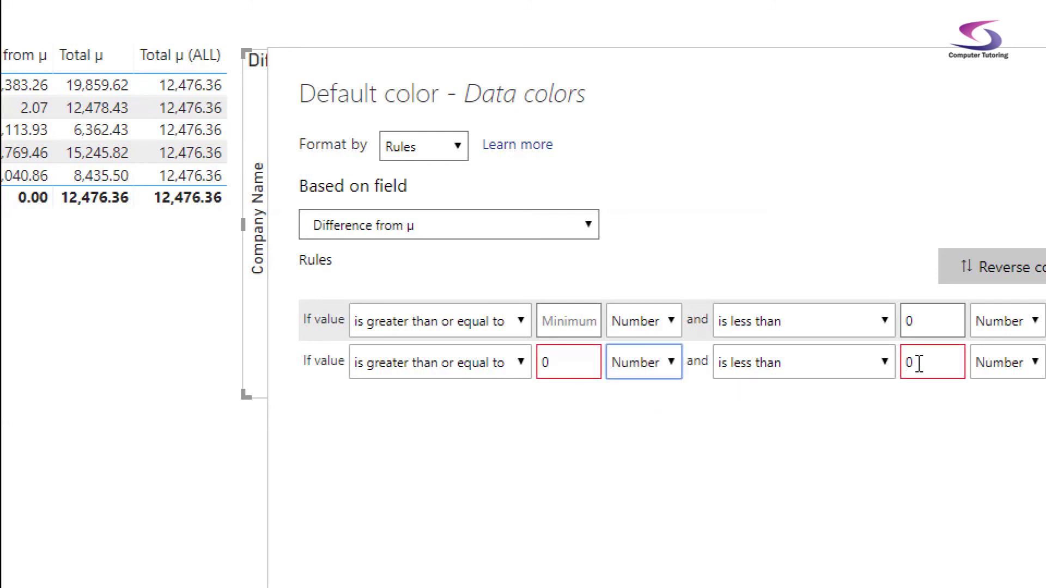
pyautogui.moveTo(916, 362); pyautogui.dragTo(904, 366)
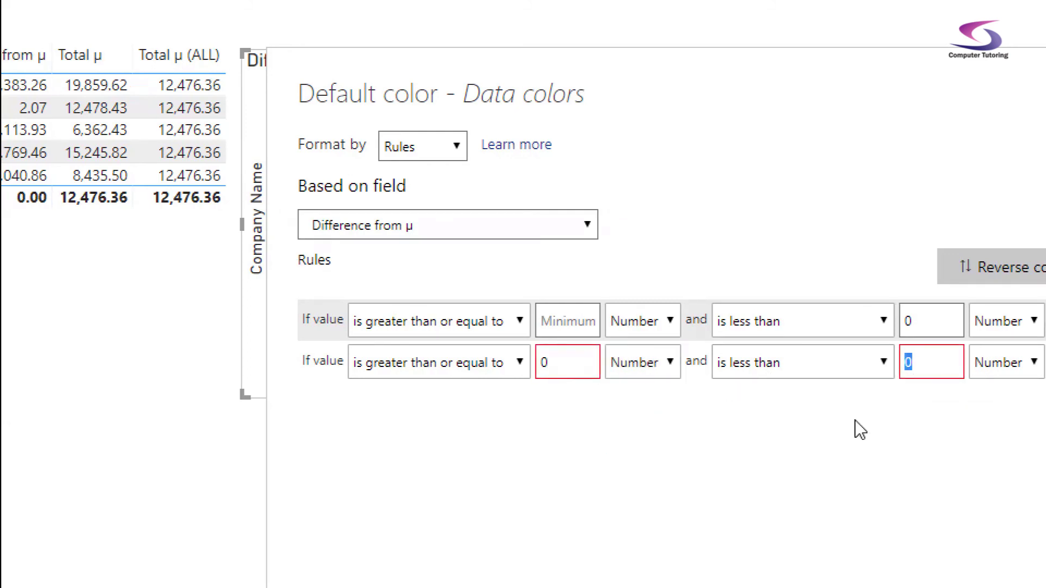
pyautogui.press('BackSpace')
pyautogui.press('Tab')
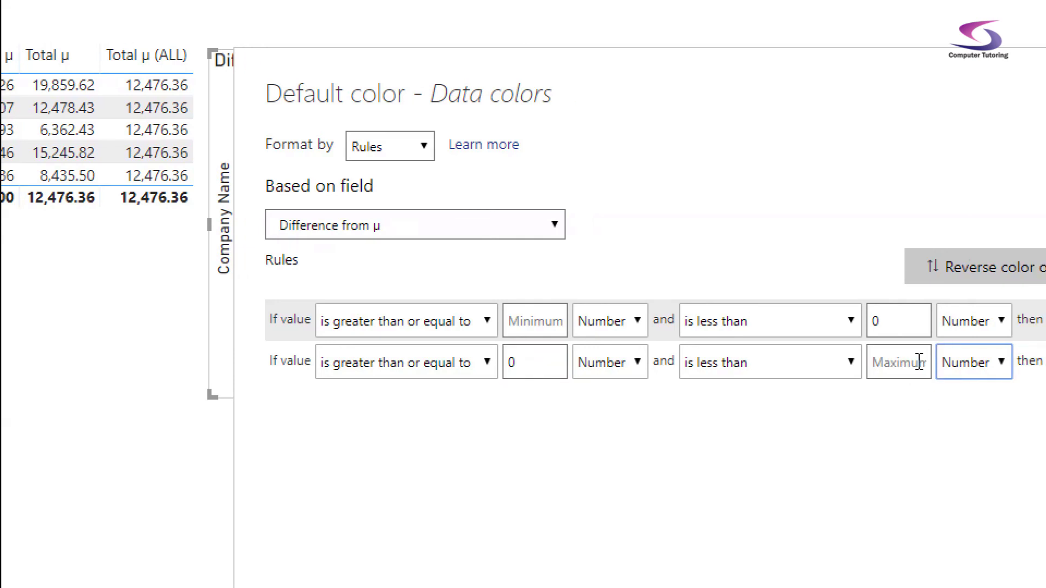
# Step: Give the second rule a custom bright green color and apply the rules to the chart
pyautogui.click(787, 364)
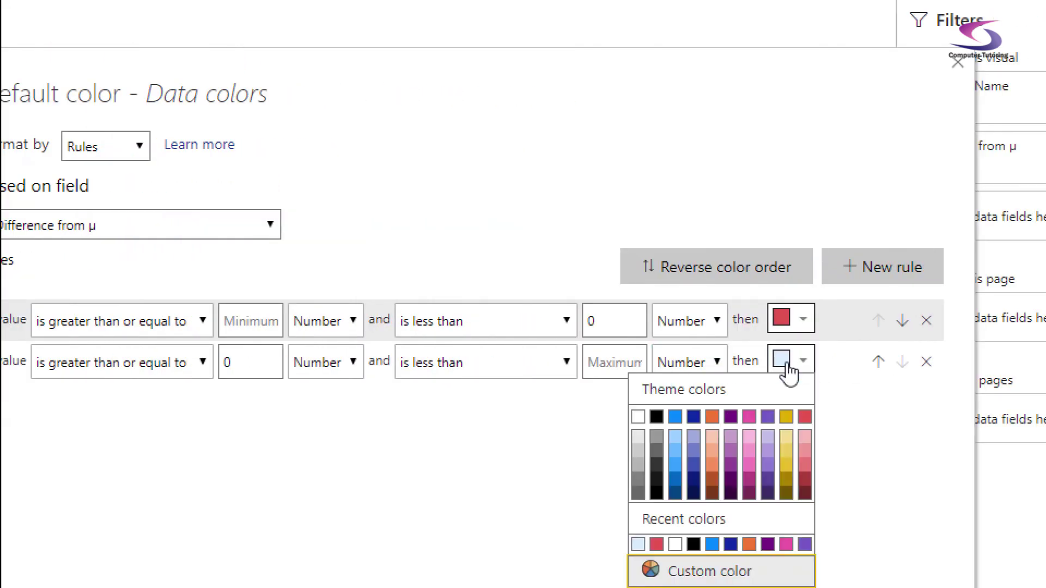
pyautogui.click(713, 577)
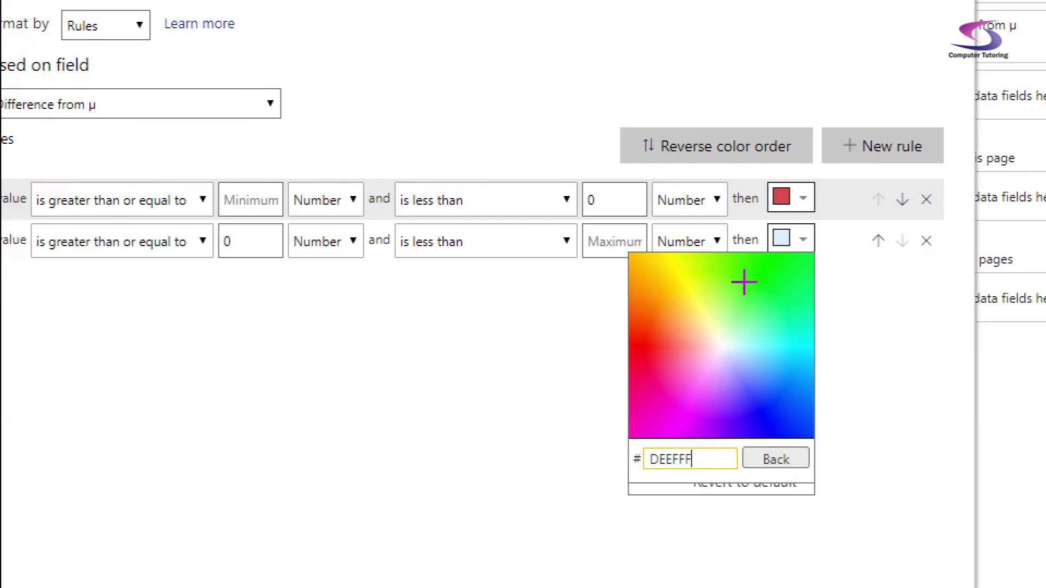
pyautogui.click(766, 284)
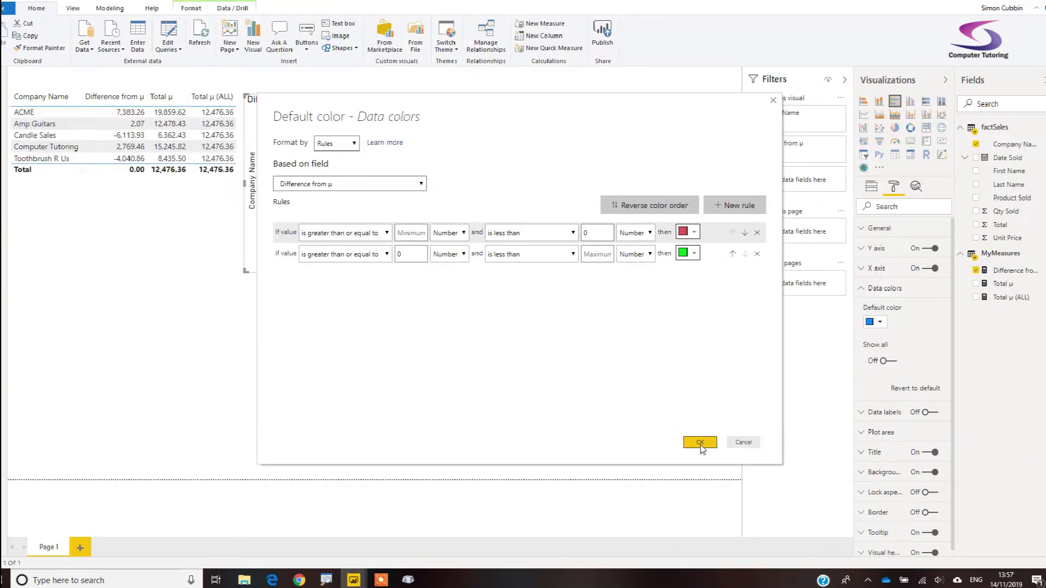
pyautogui.click(848, 331)
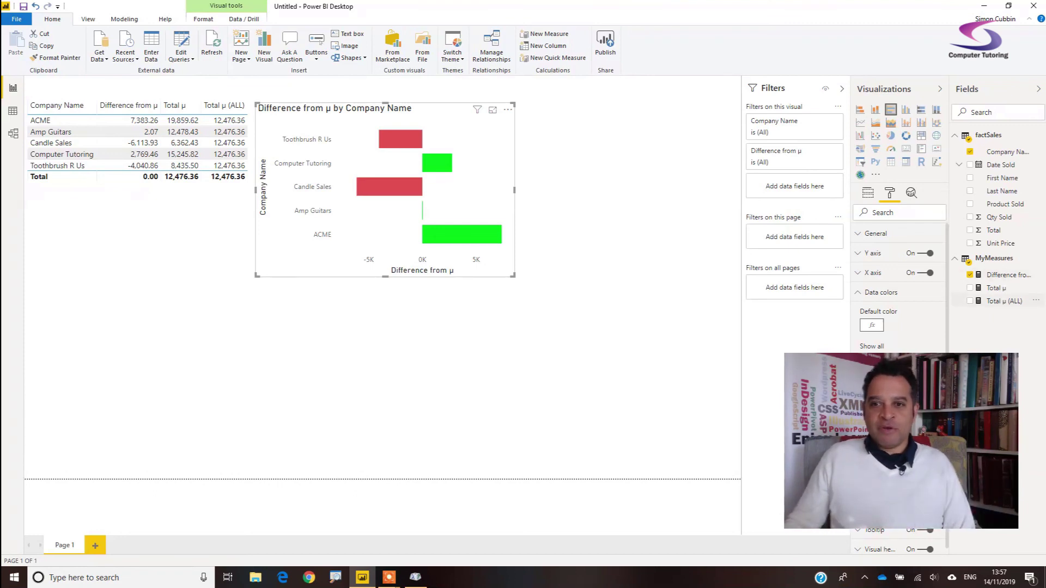
# Step: Open the formula of the Total µ (ALL) measure
pyautogui.click(1005, 301)
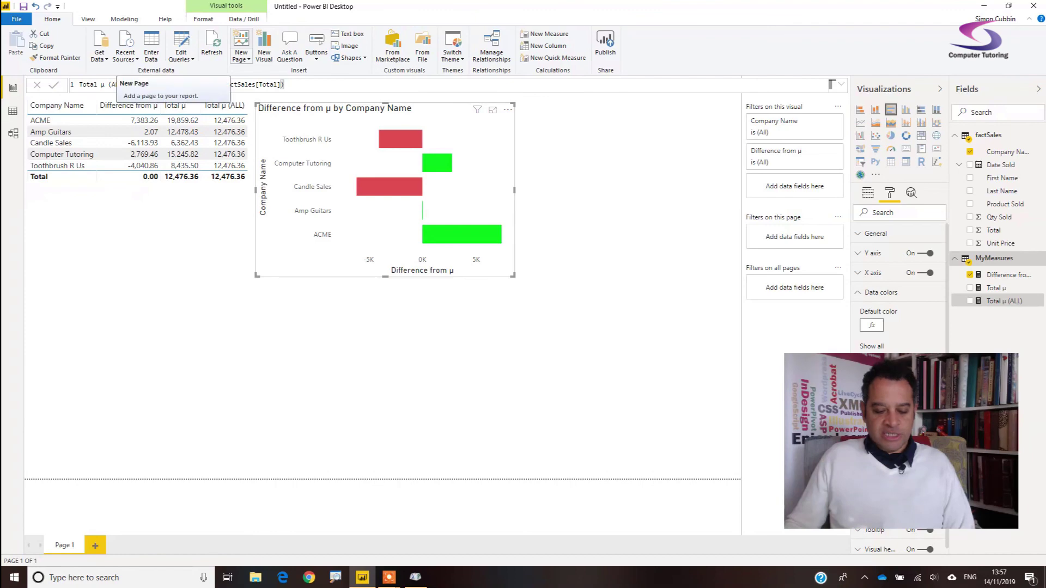